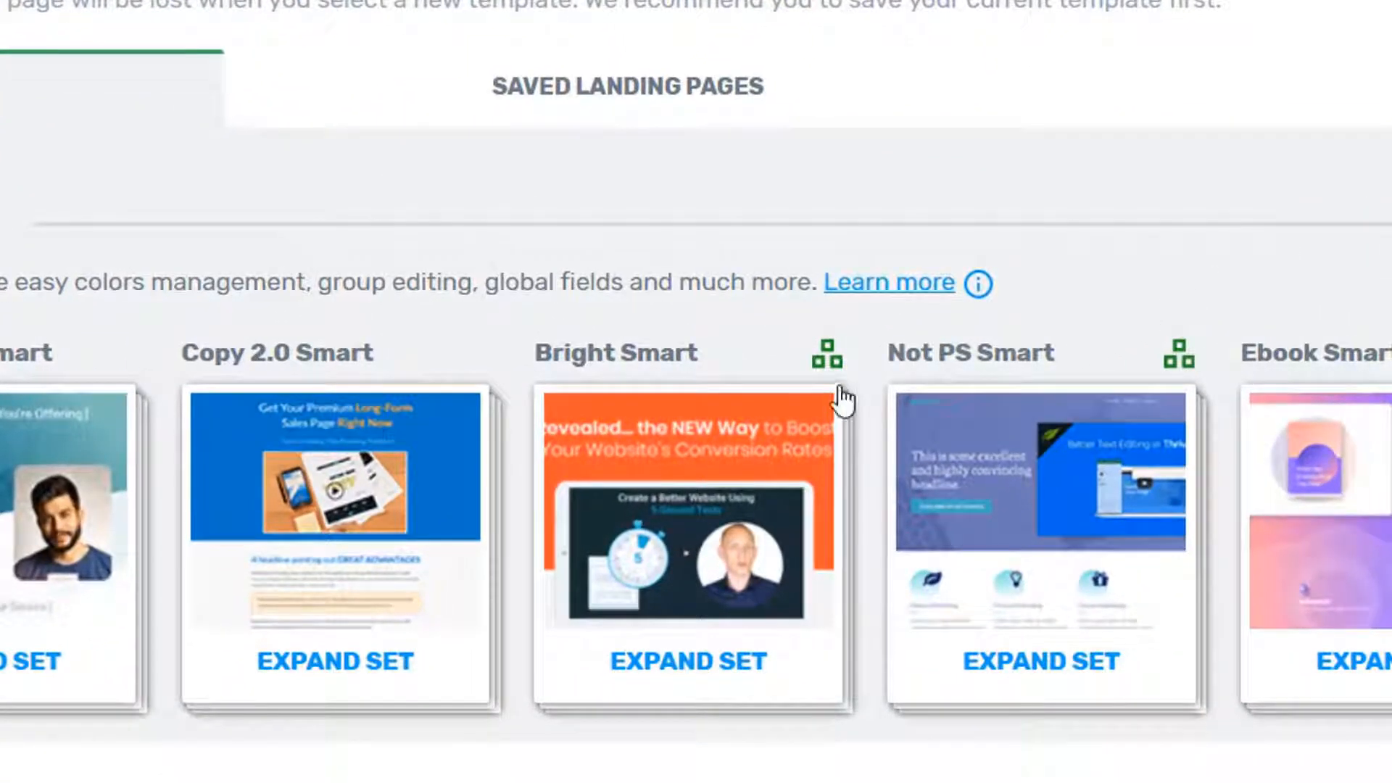
Step: Open the Bright Smart template set and apply the Bright Smart Blank Page landing page template
mouse_move(834, 378)
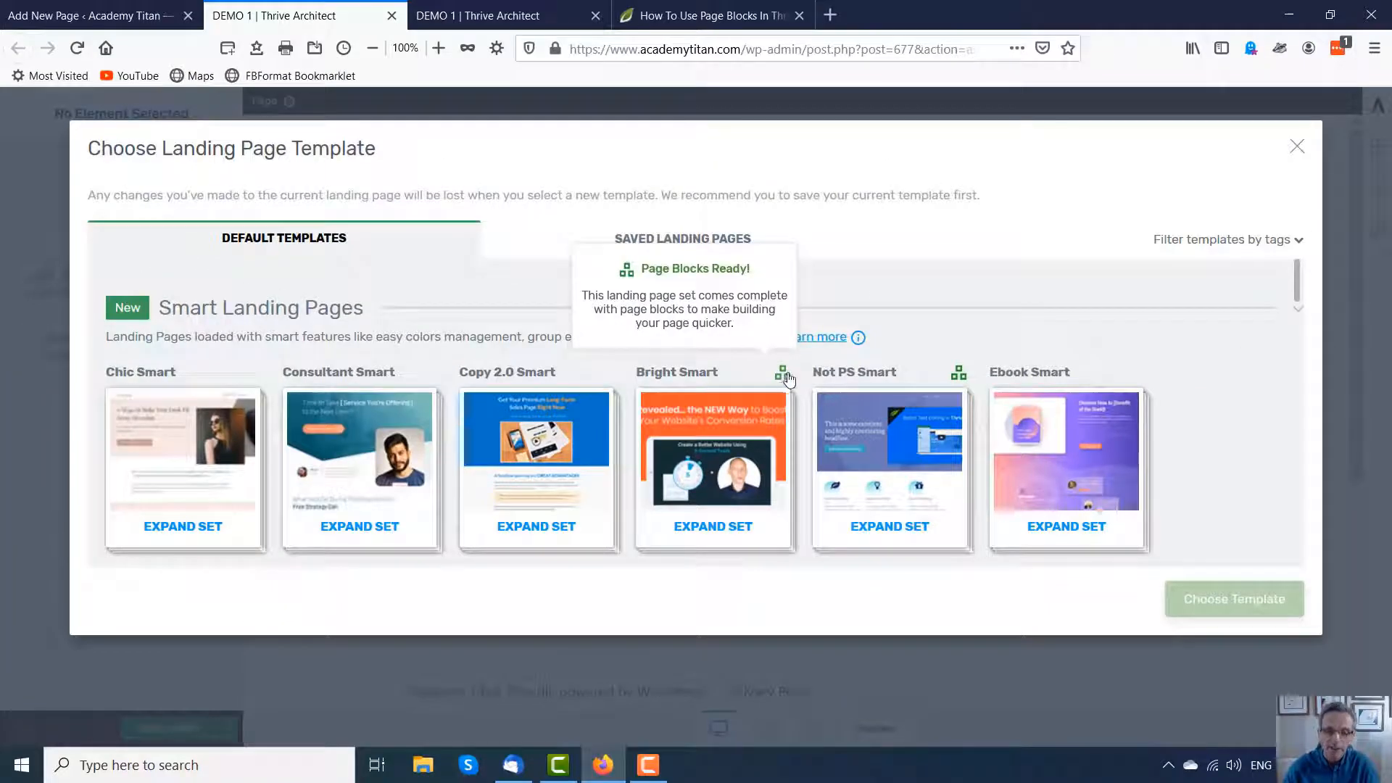
mouse_move(782, 379)
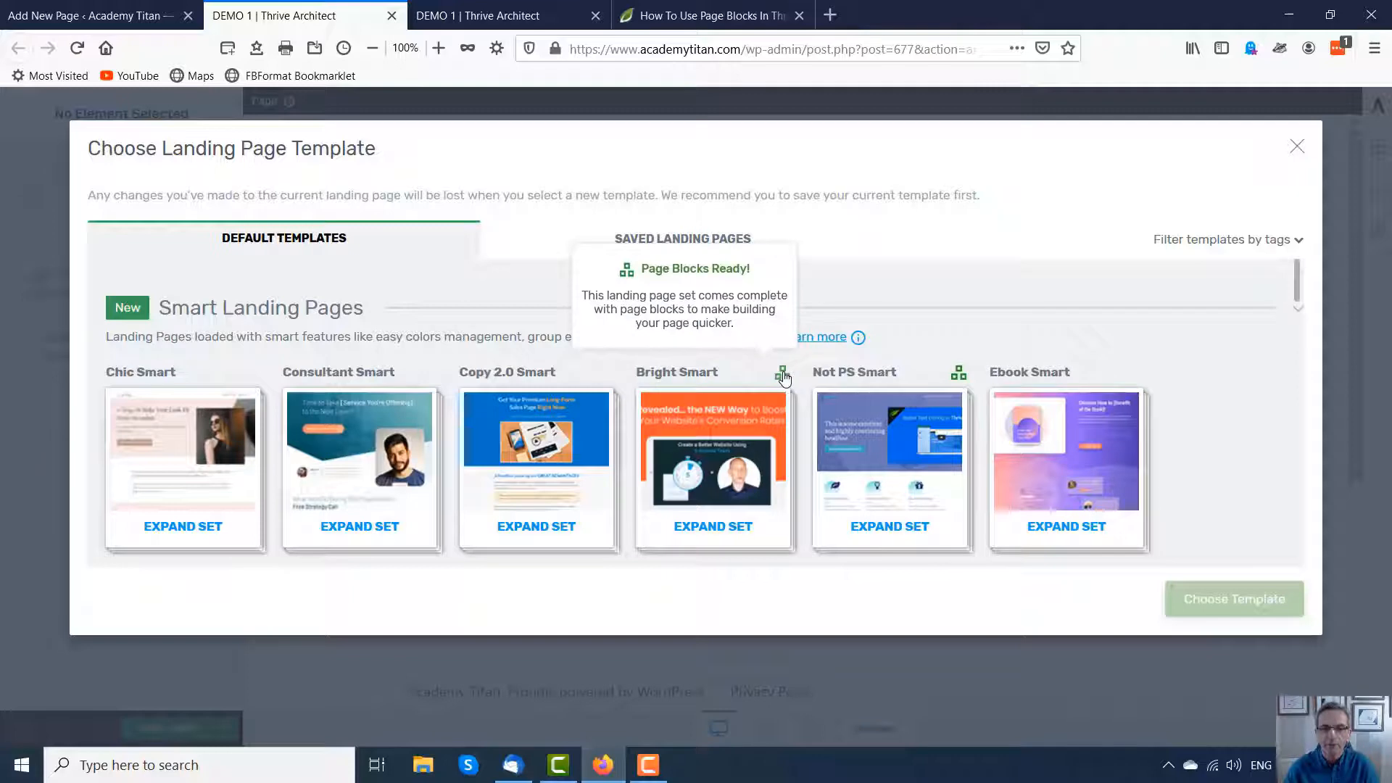
click(727, 424)
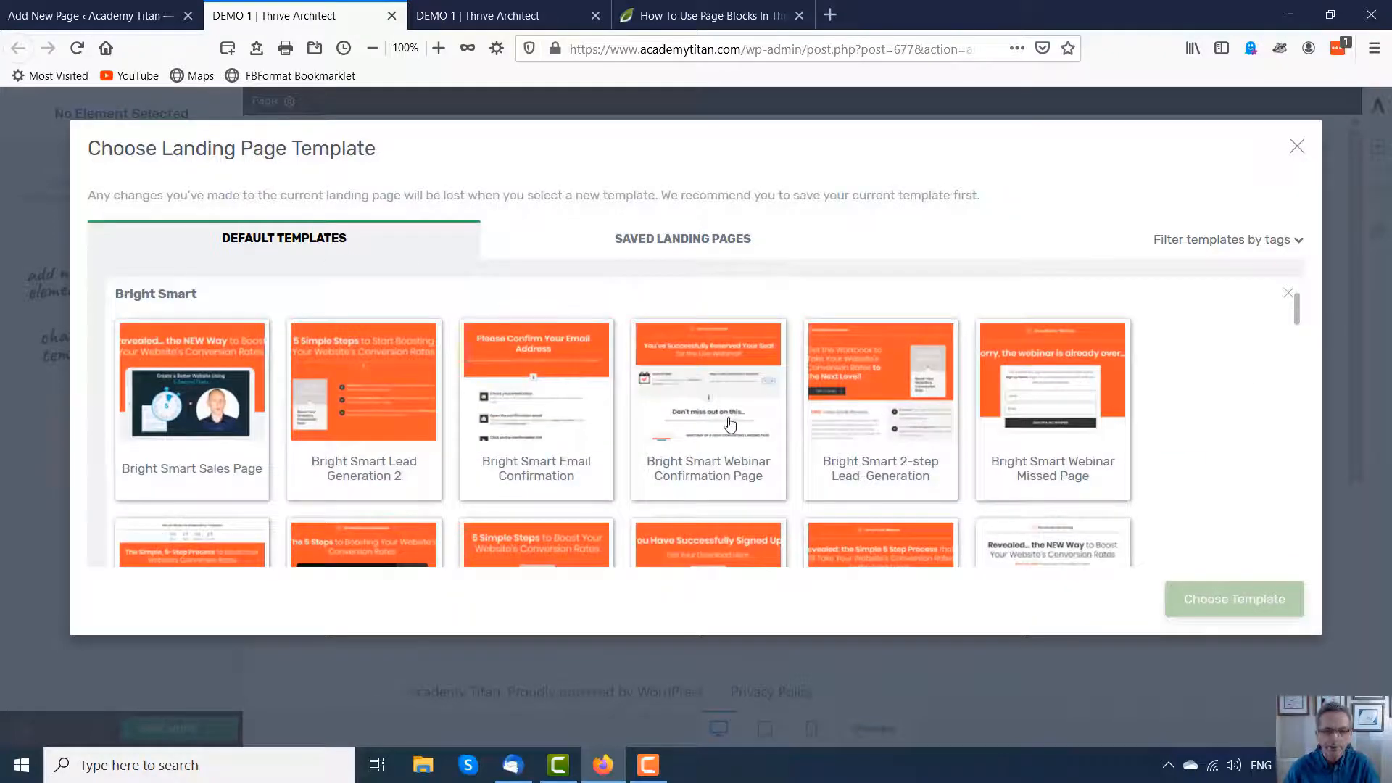
scroll(709, 426, down, 5)
scroll(697, 423, down, 1)
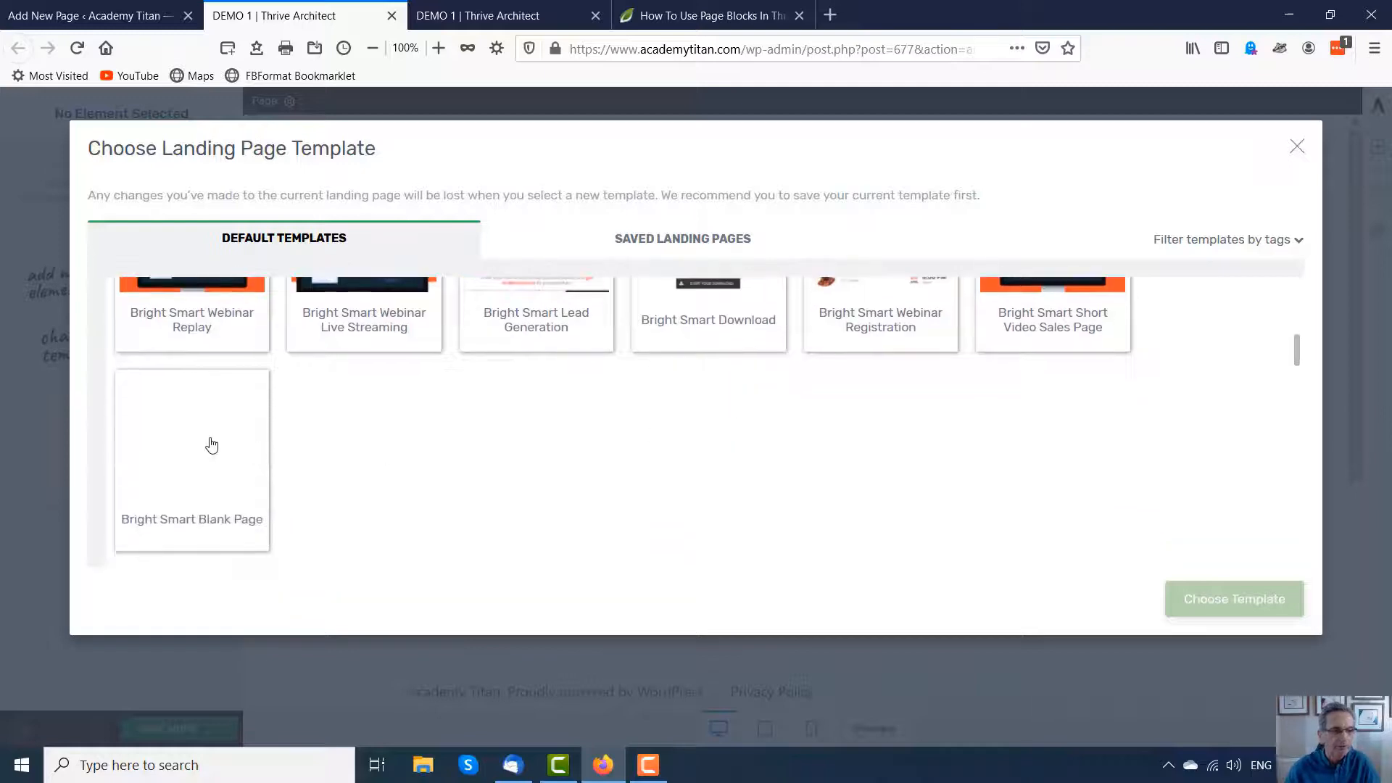
click(178, 427)
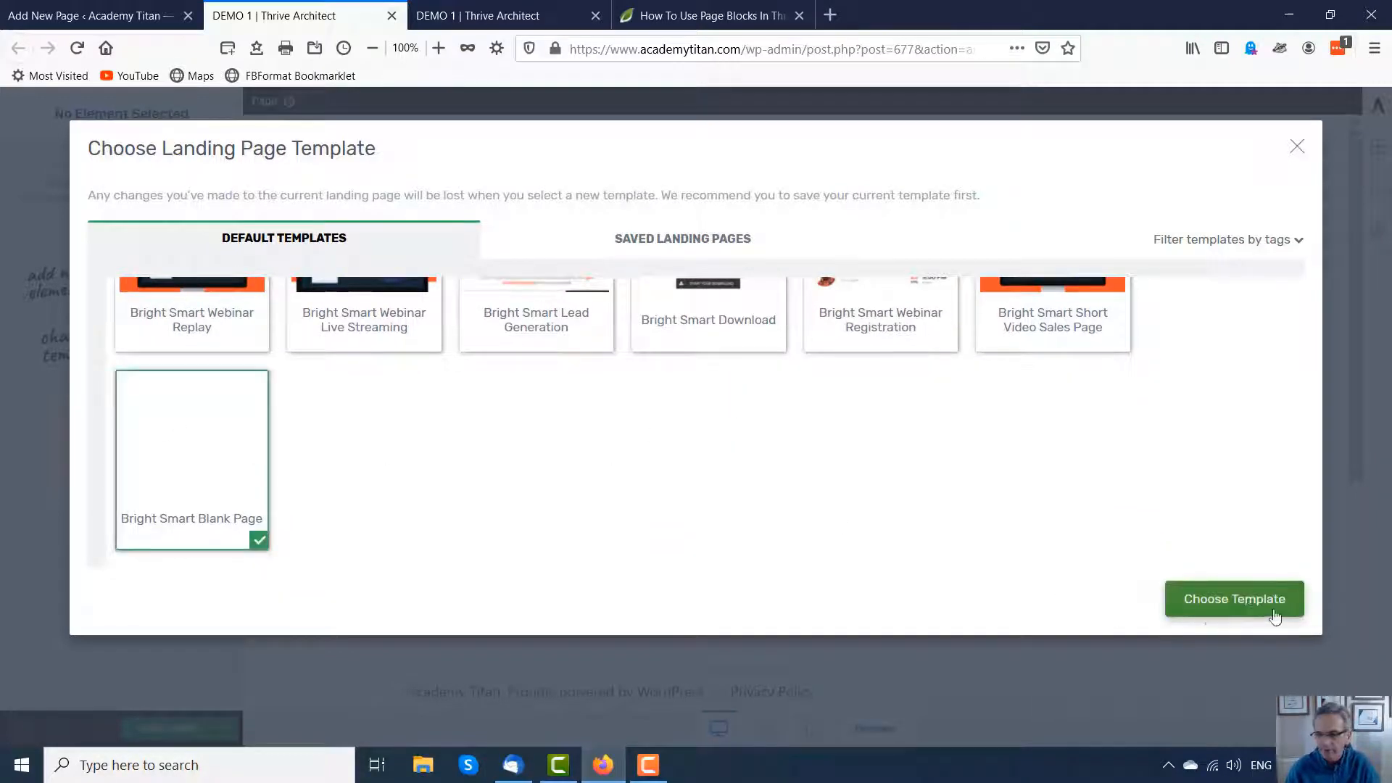
click(1241, 599)
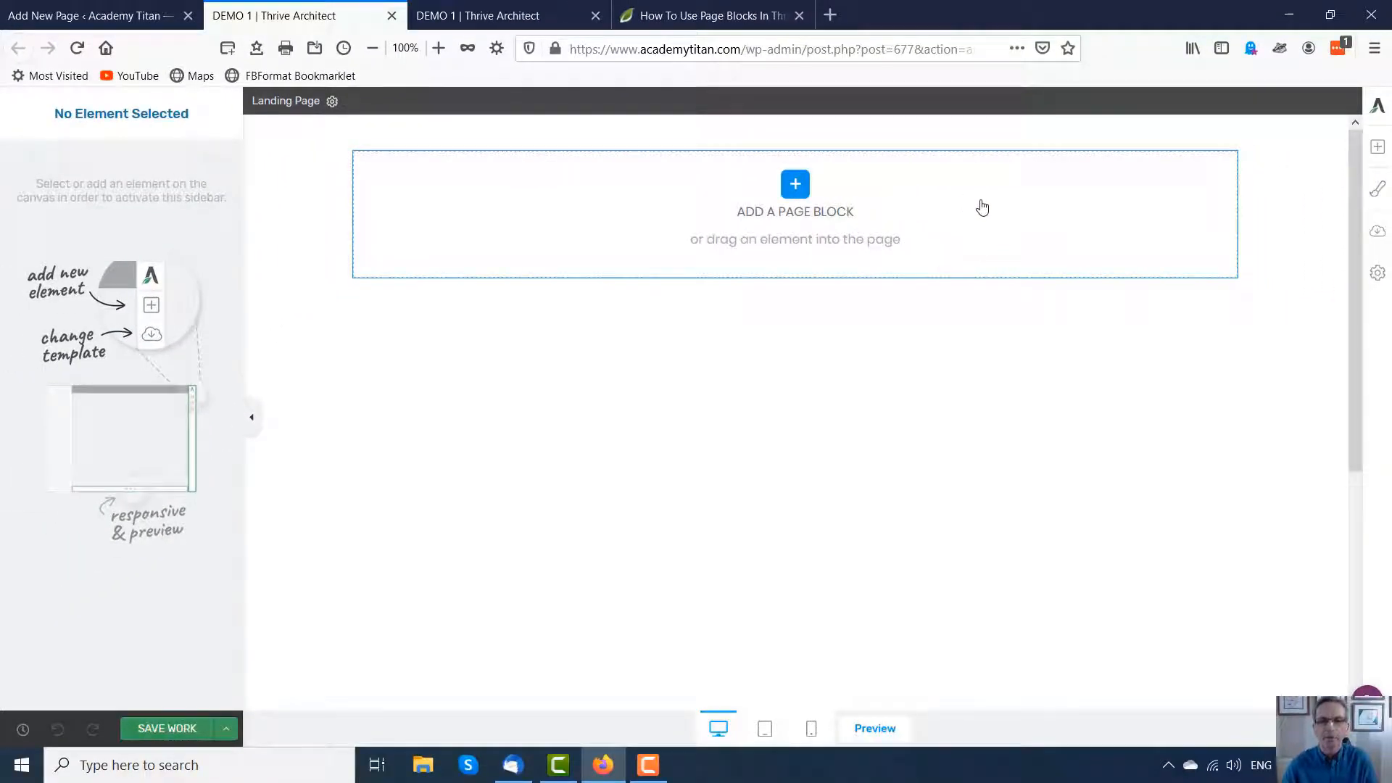
Step: Add the Bright Smart hero block 'Revealed... the NEW Way to Boost Your Website's Conversion Rates' as the first page block
click(796, 185)
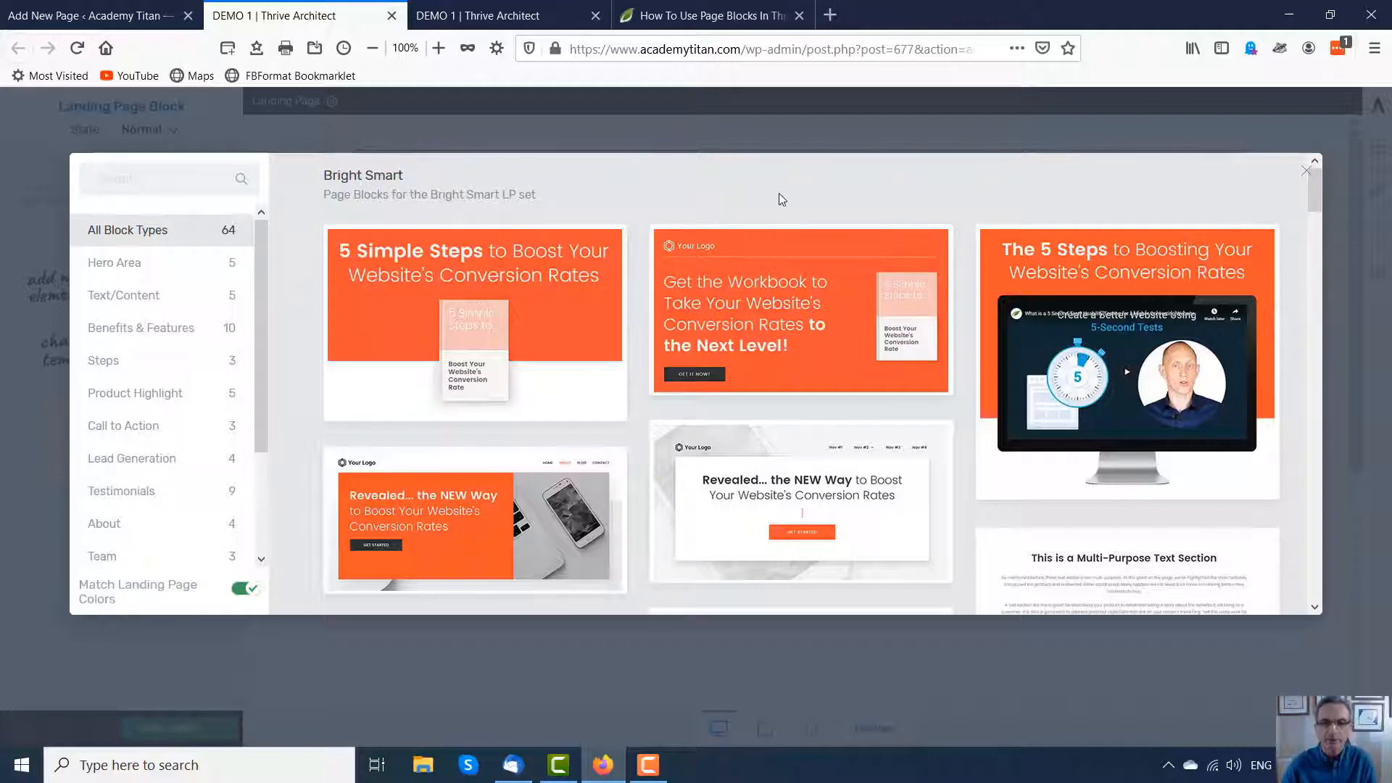
scroll(728, 185, down, 3)
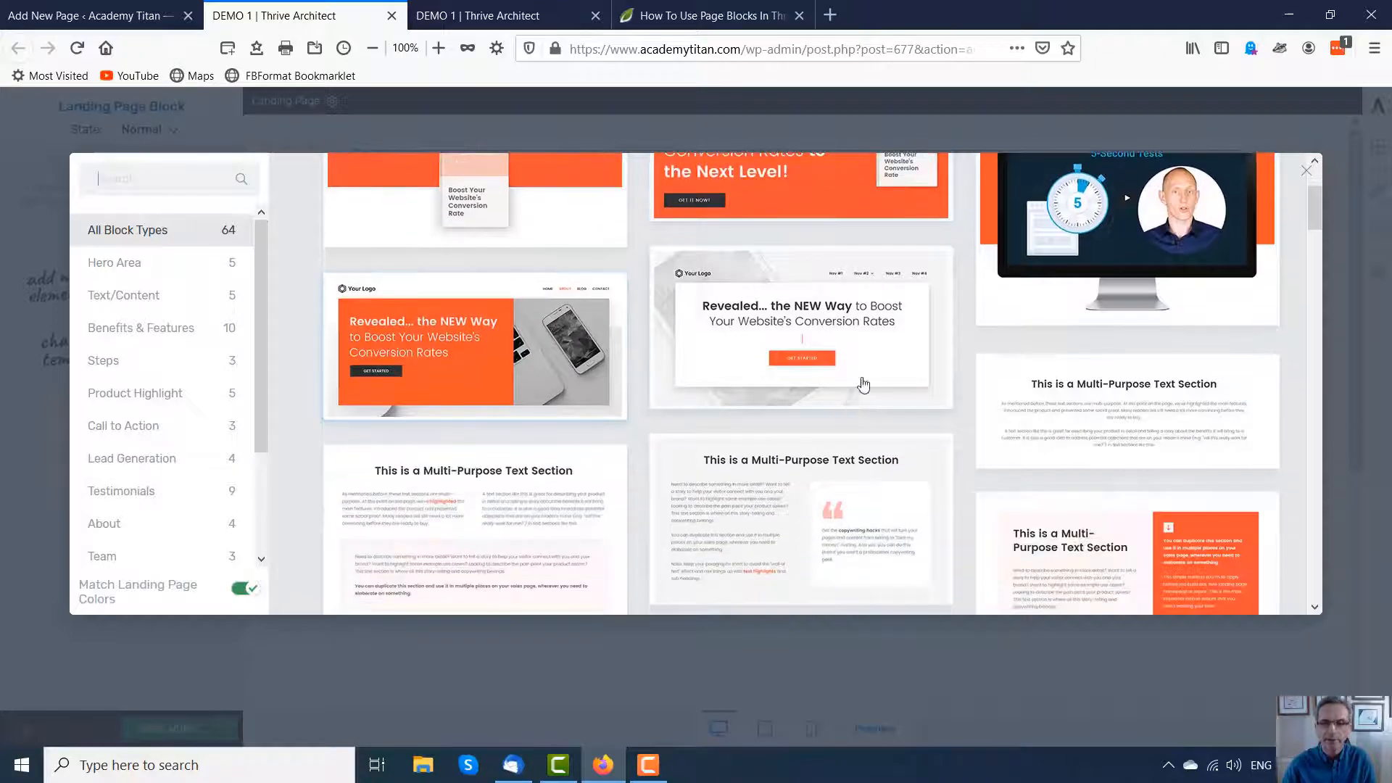
click(795, 306)
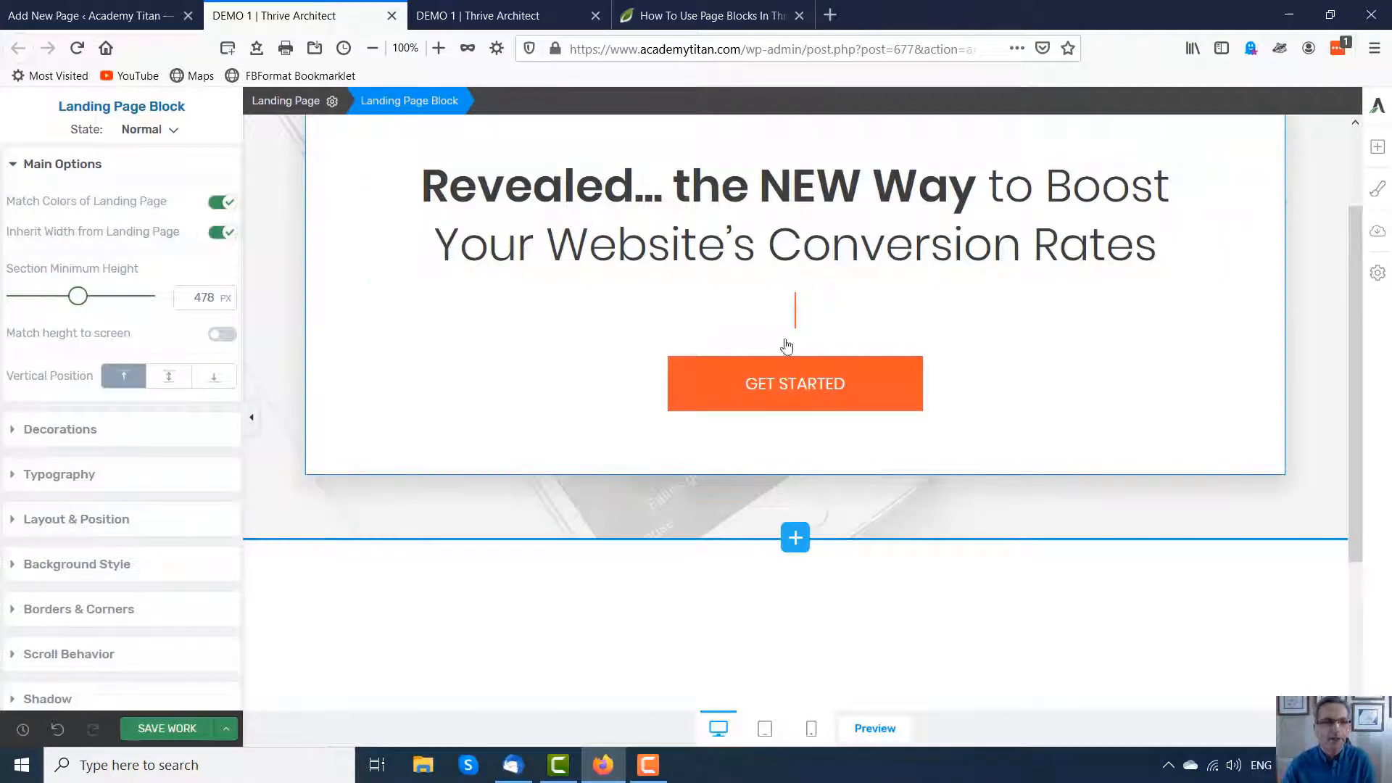
Step: Insert a Multi-Purpose Text Section page block from the Text/Content category below the hero block
click(766, 207)
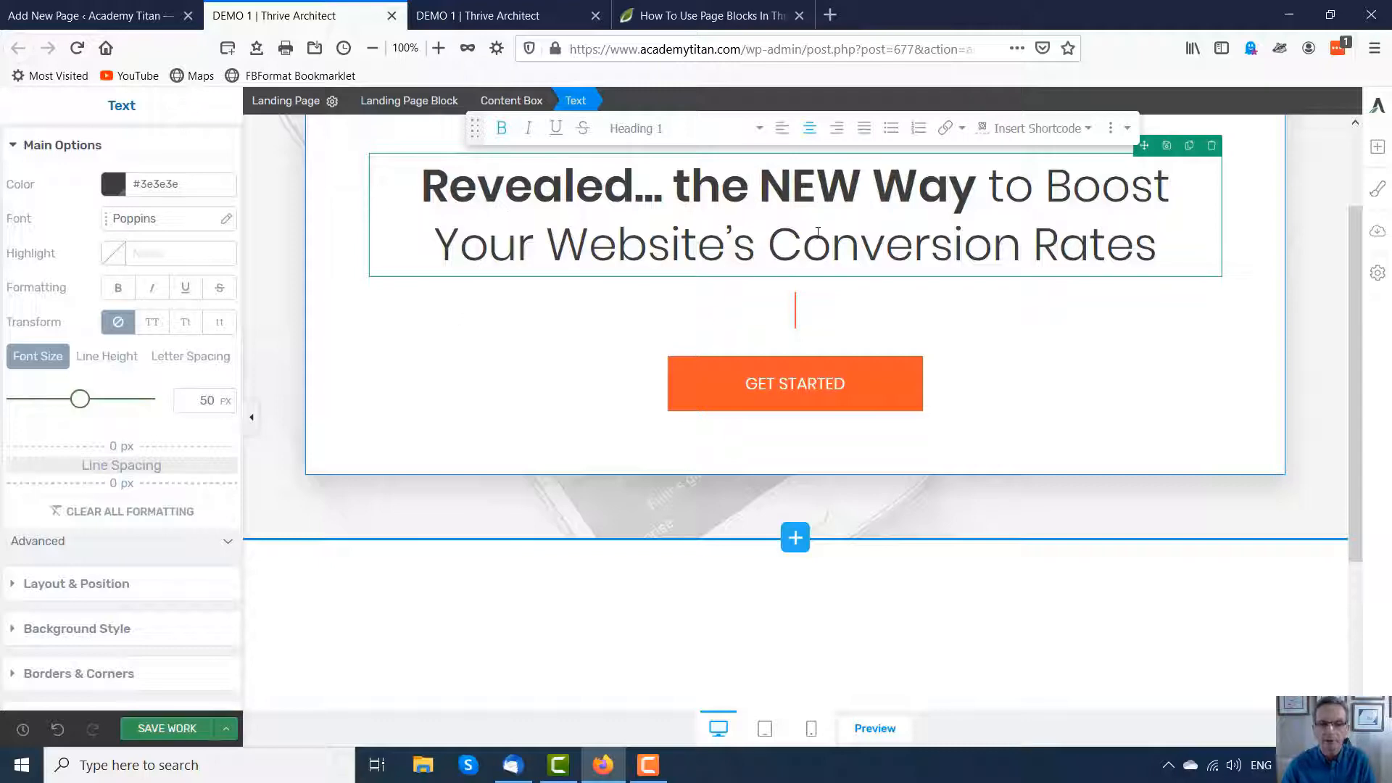
click(798, 538)
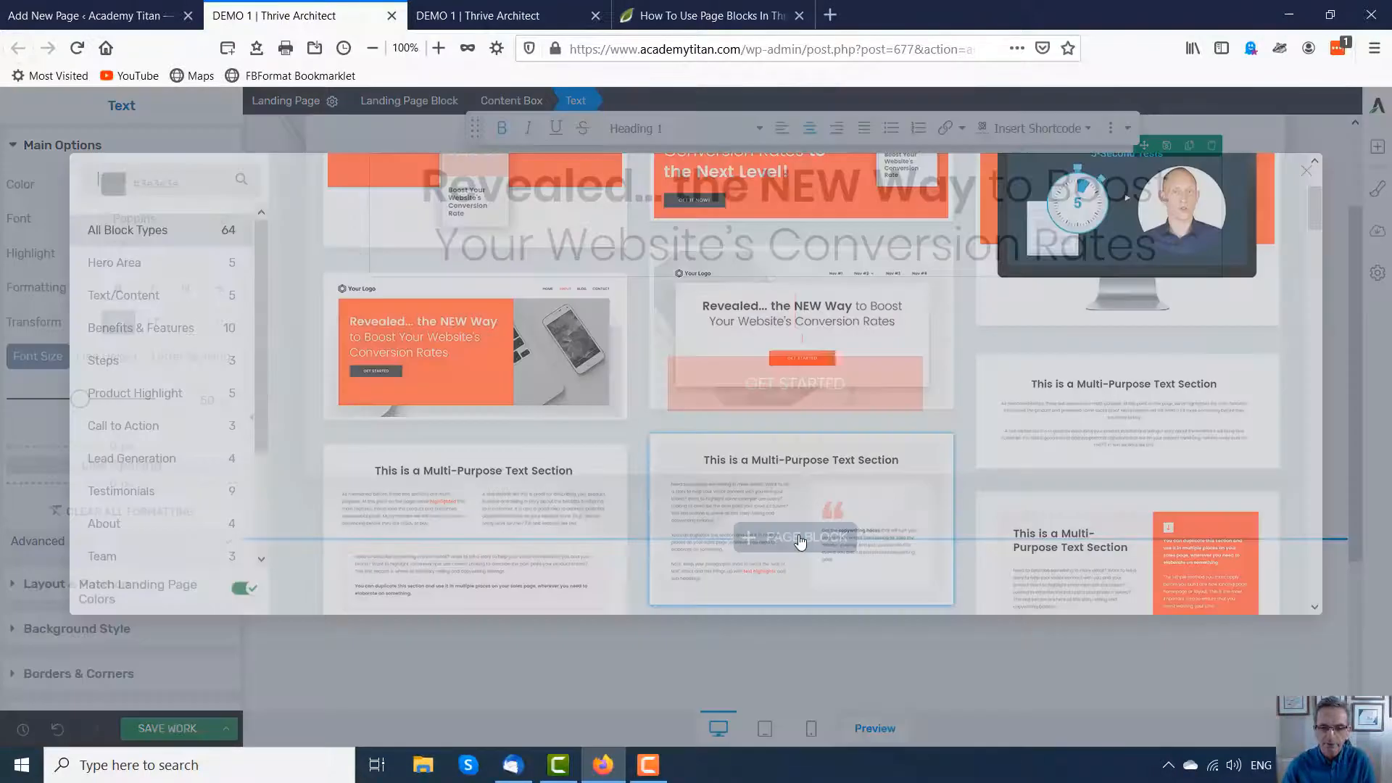
scroll(826, 518, down, 1)
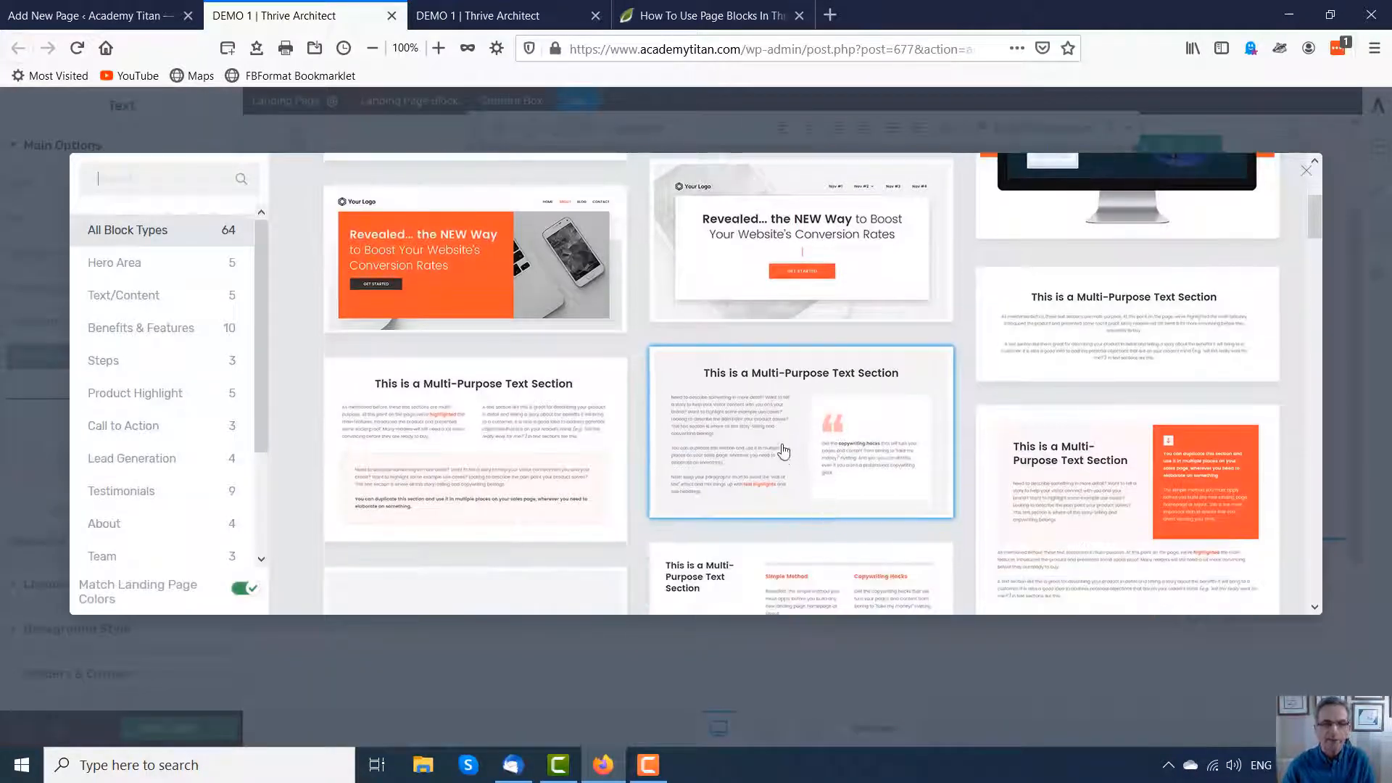
scroll(782, 464, down, 1)
scroll(789, 447, up, 3)
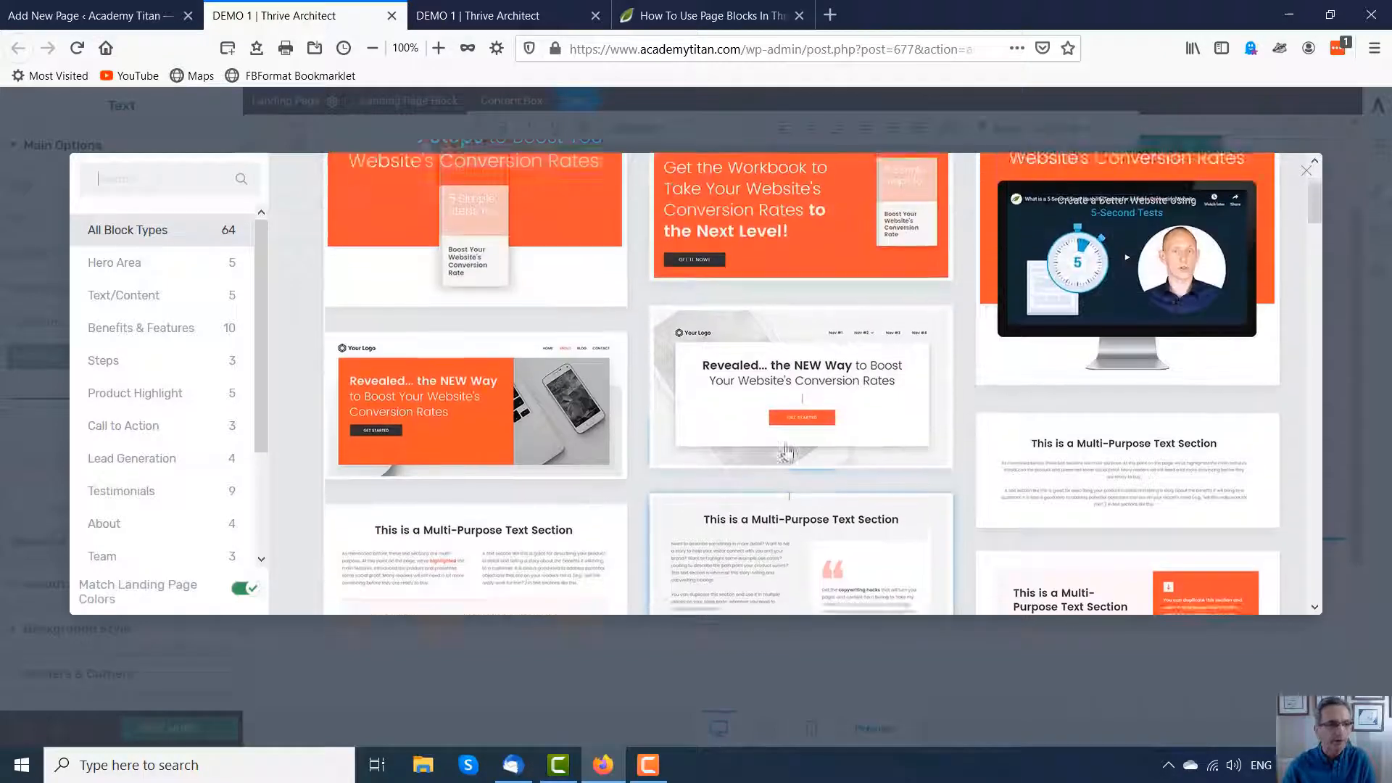
click(116, 296)
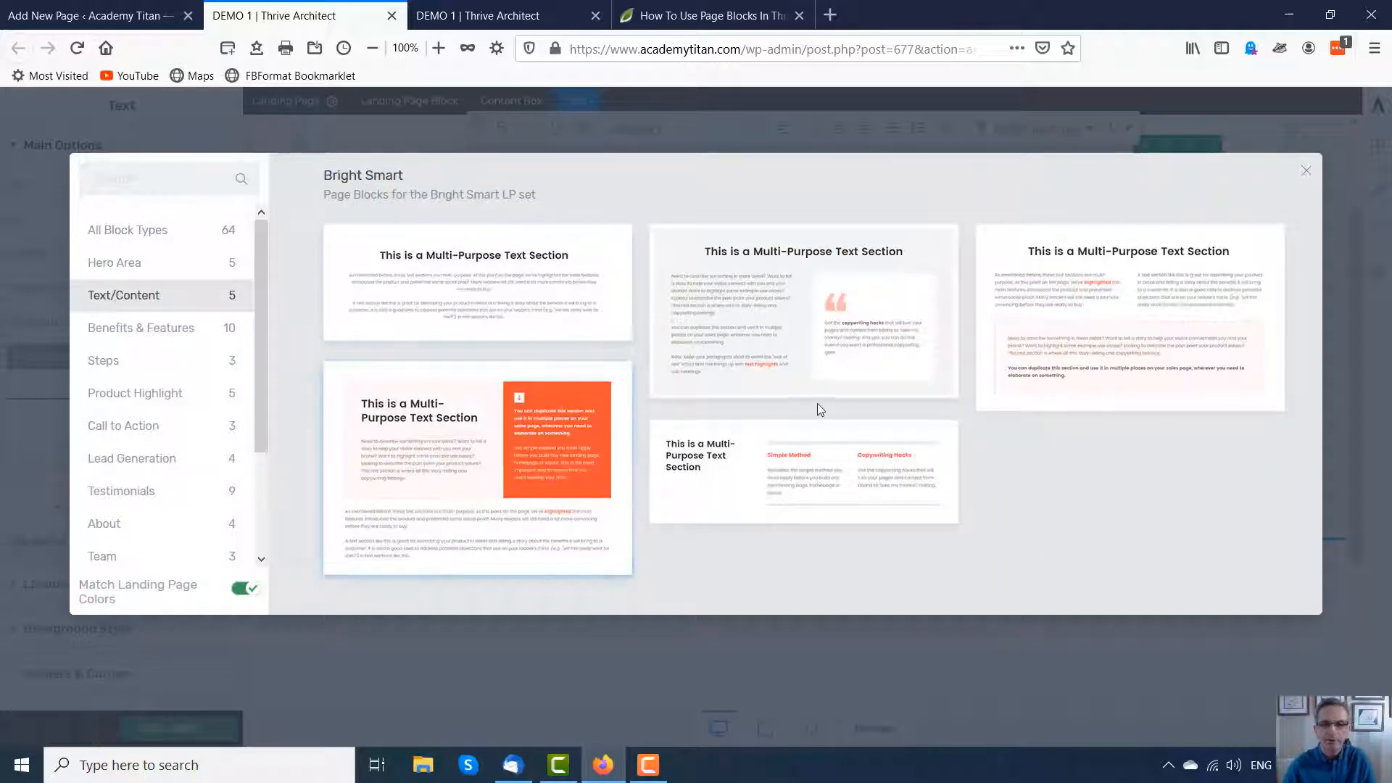
click(457, 282)
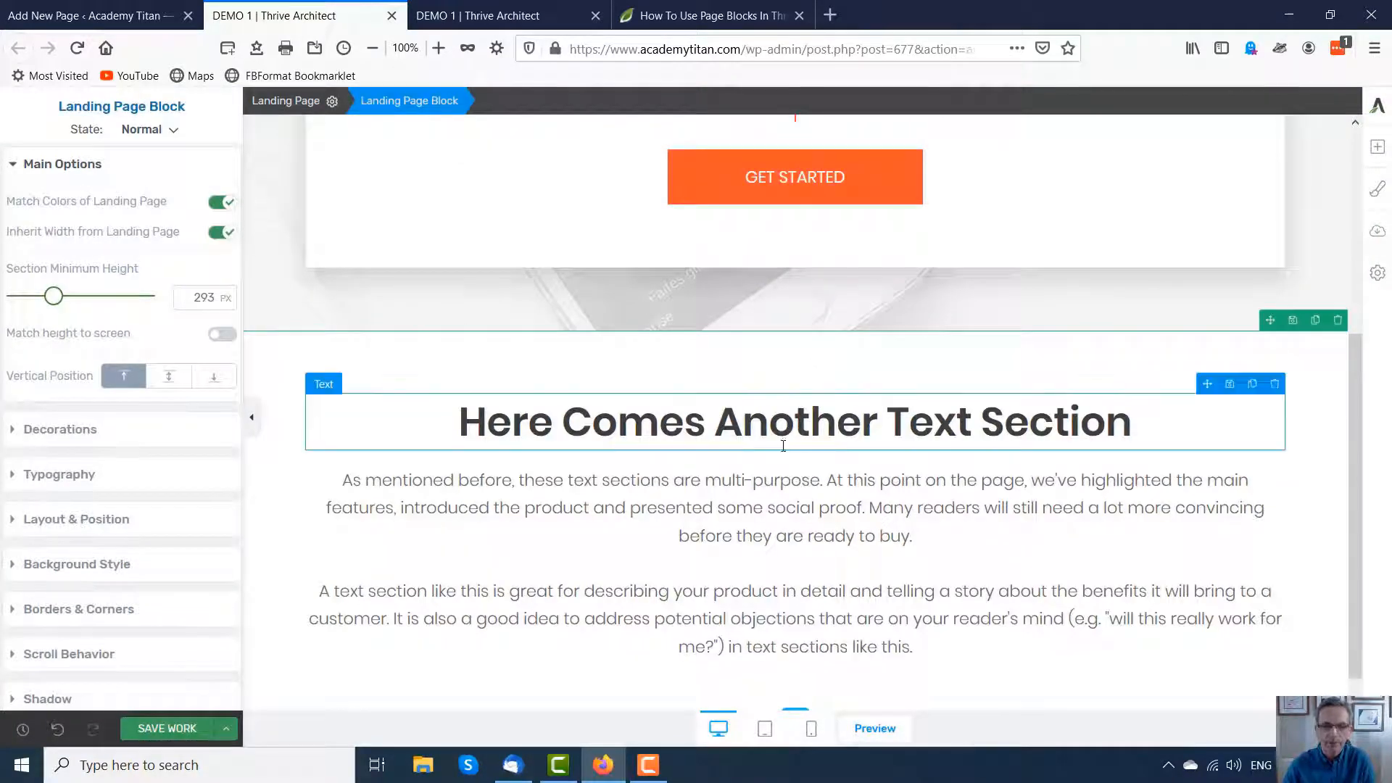
Step: Add the Main Benefits page block from the Benefits & Features category below the text section
scroll(783, 442, down, 1)
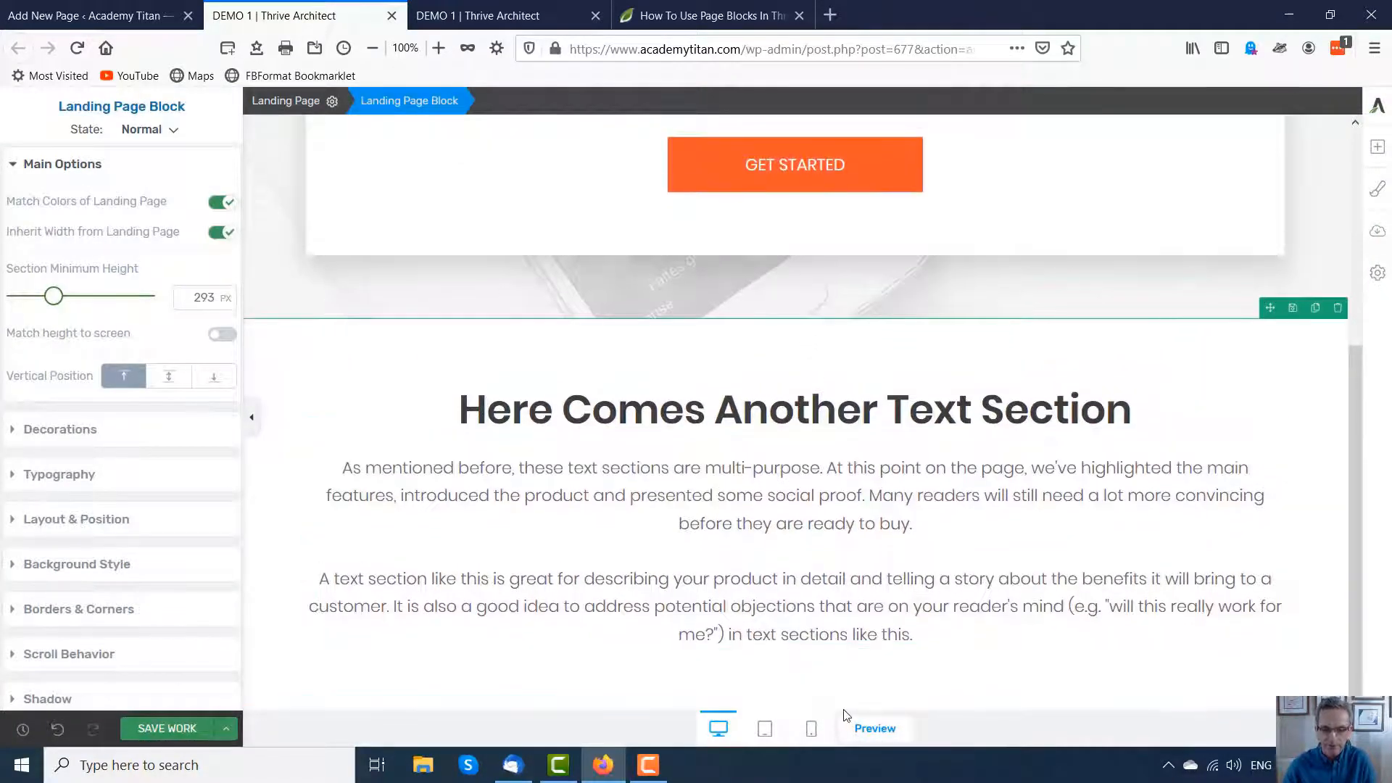
click(797, 709)
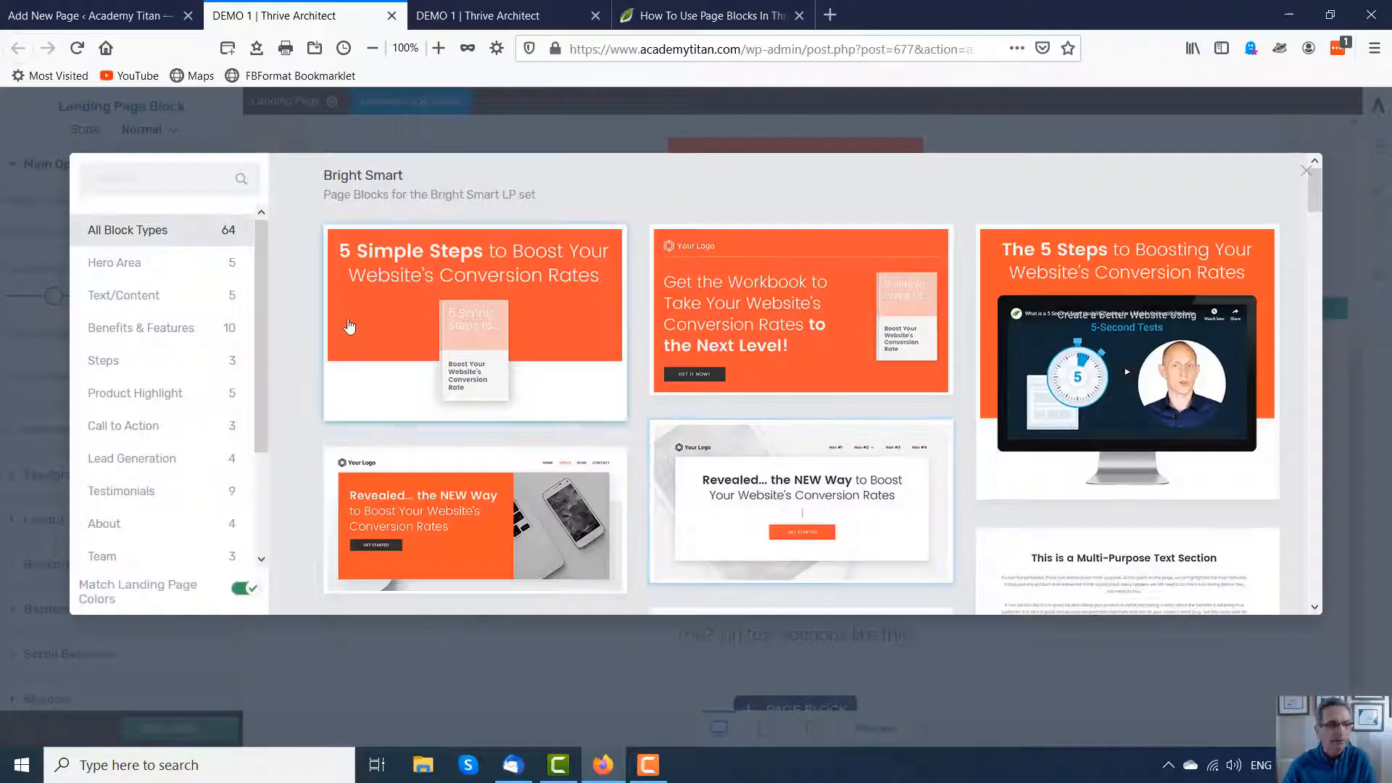
click(135, 328)
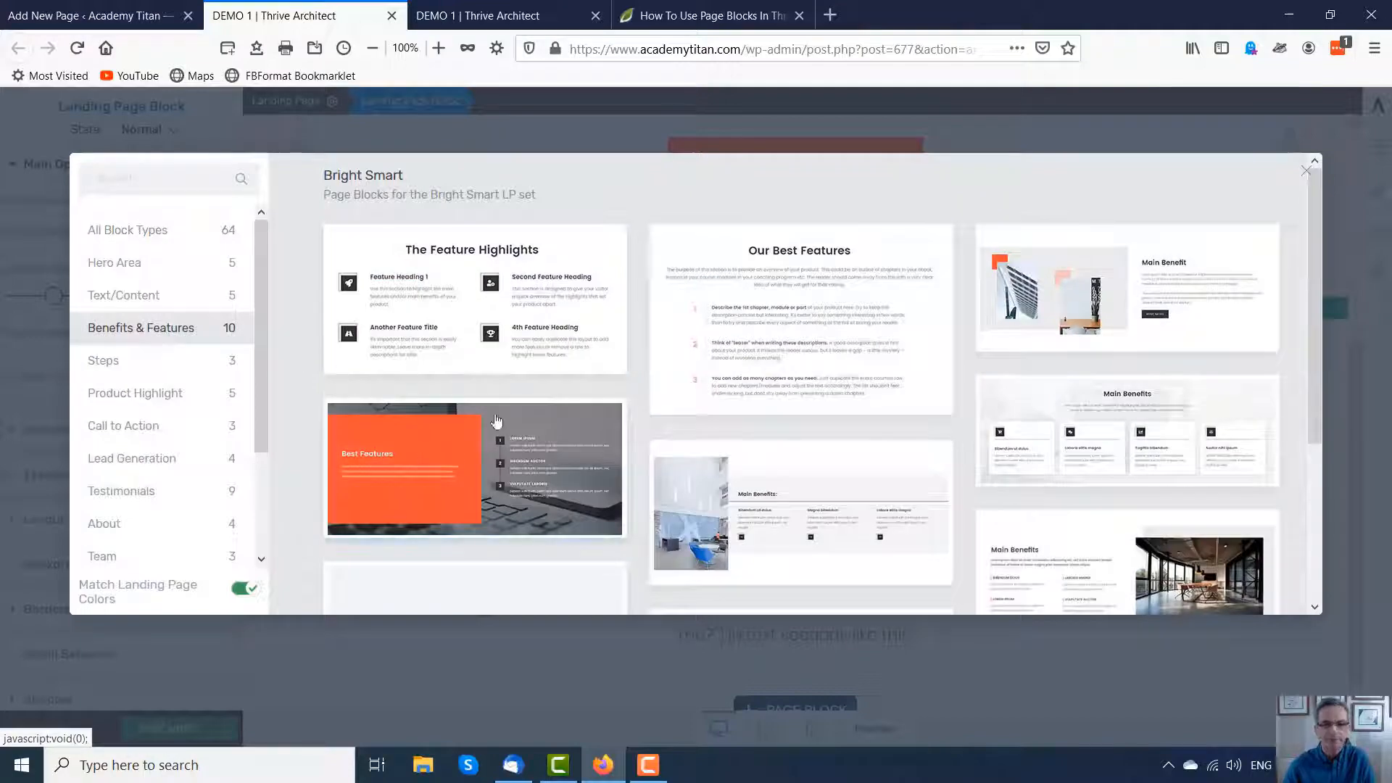
scroll(791, 388, down, 2)
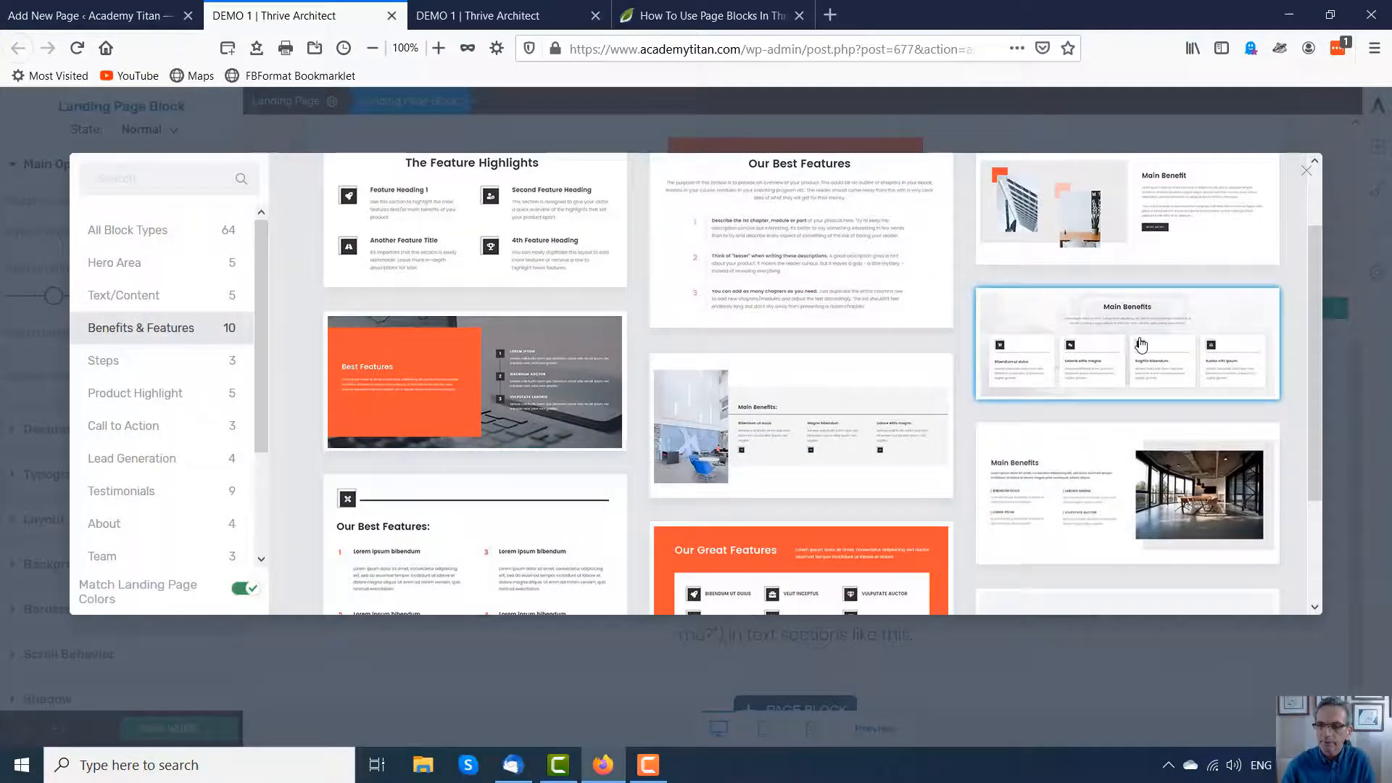
click(1049, 340)
Step: Delete the wide fourth benefit box at the bottom of the Main Benefits block
scroll(892, 348, down, 6)
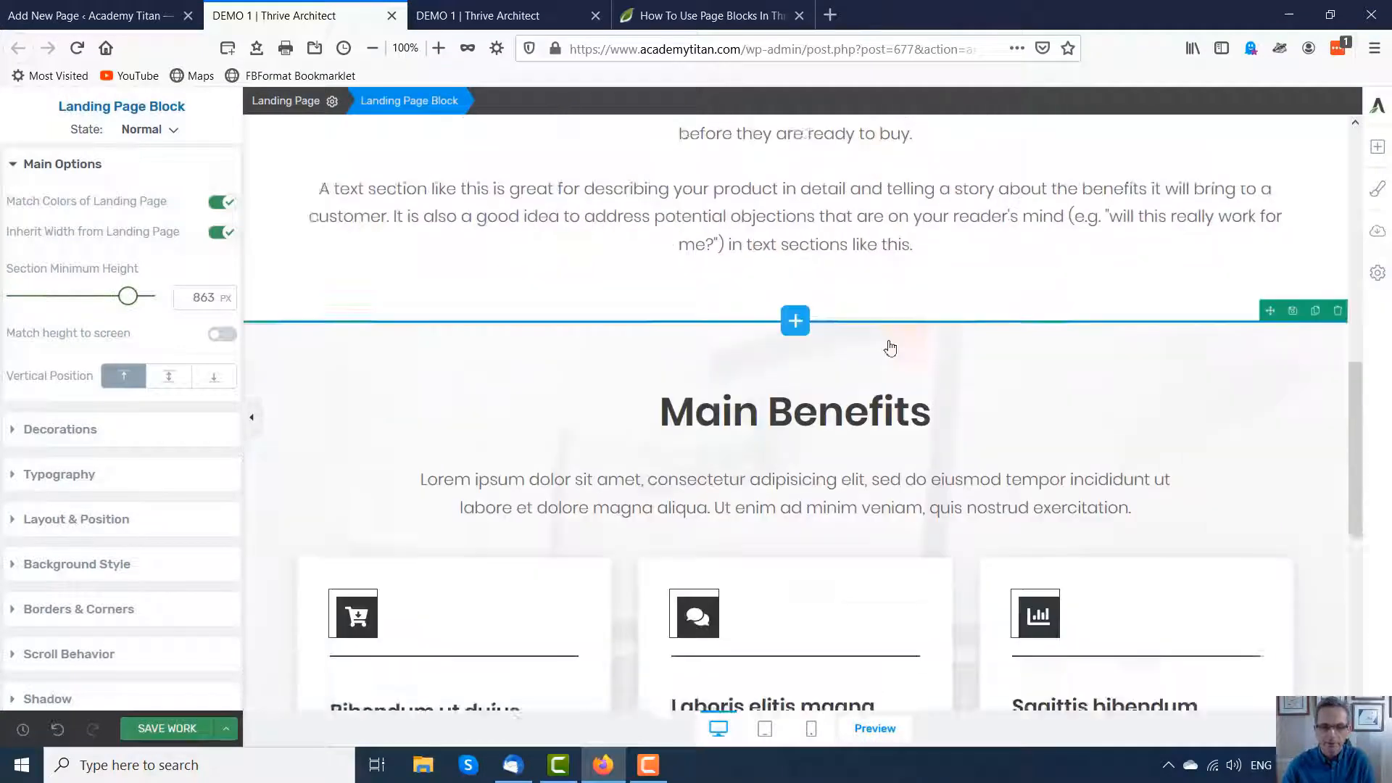
scroll(824, 349, down, 2)
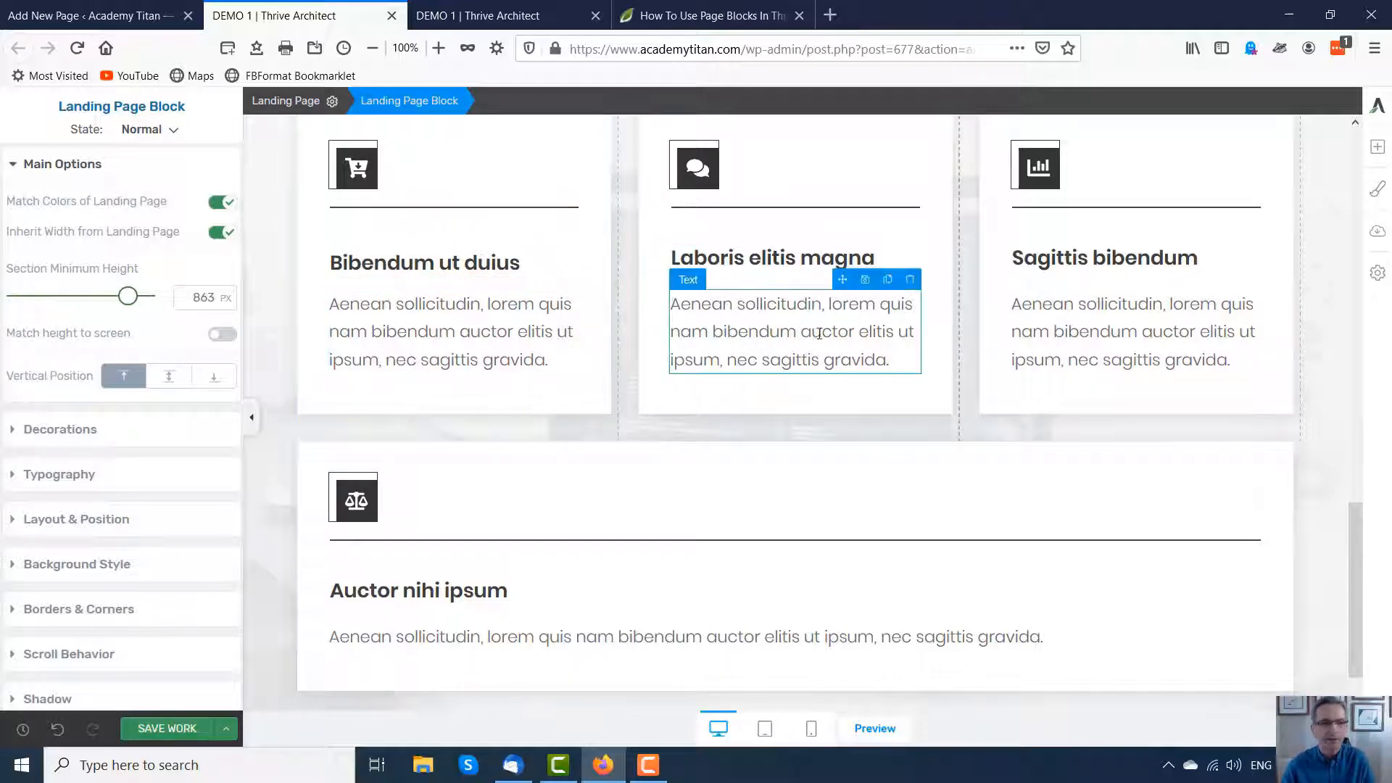
scroll(790, 404, down, 1)
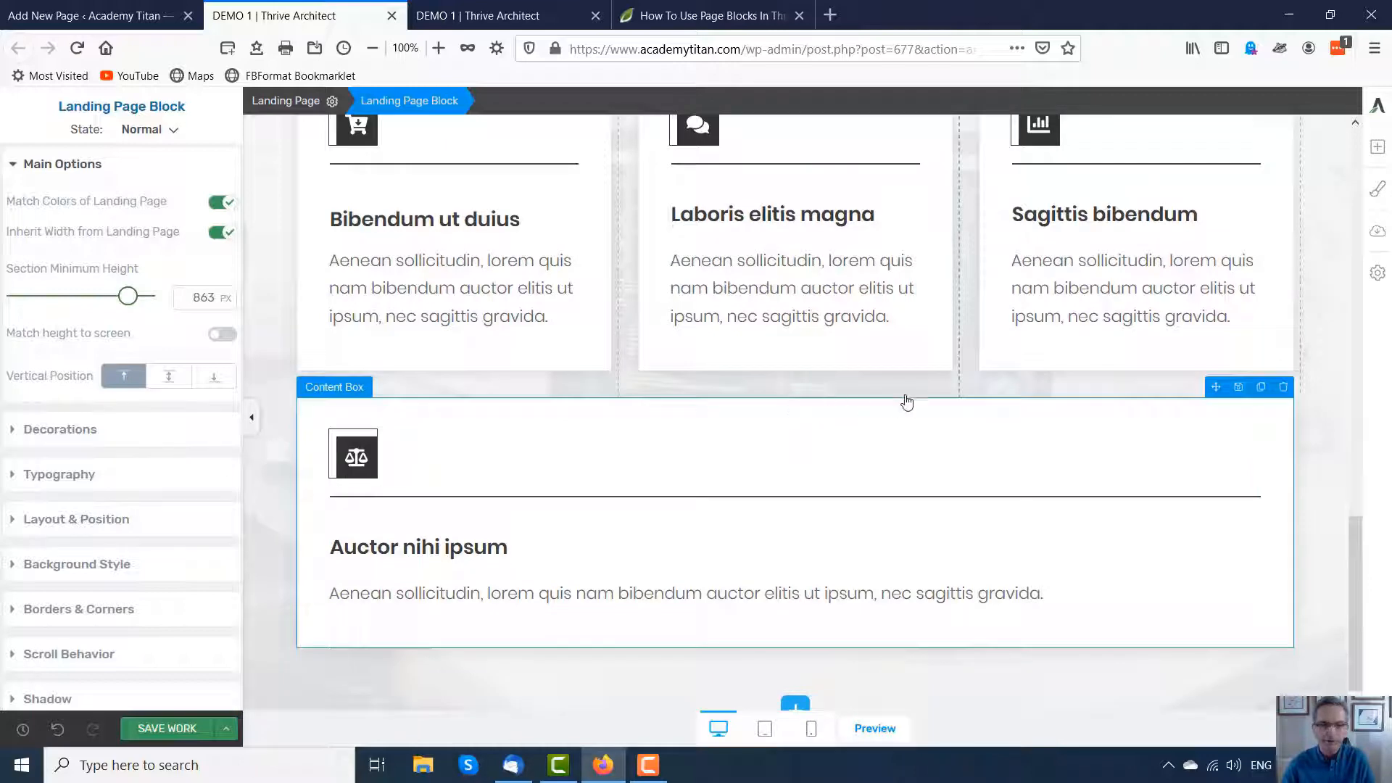
click(1284, 388)
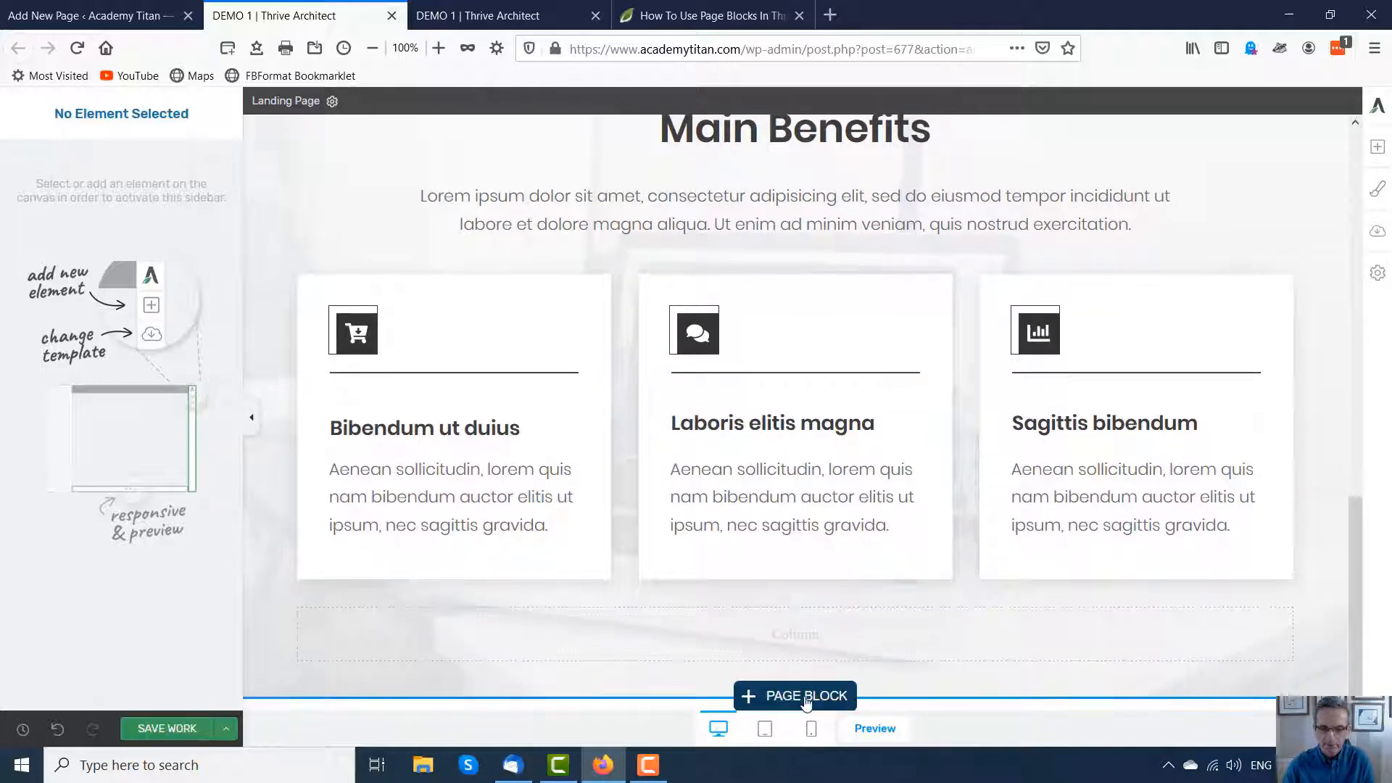
Step: Add the 'More testimonials? Add them here!' block from the Testimonials category below the benefits
click(797, 698)
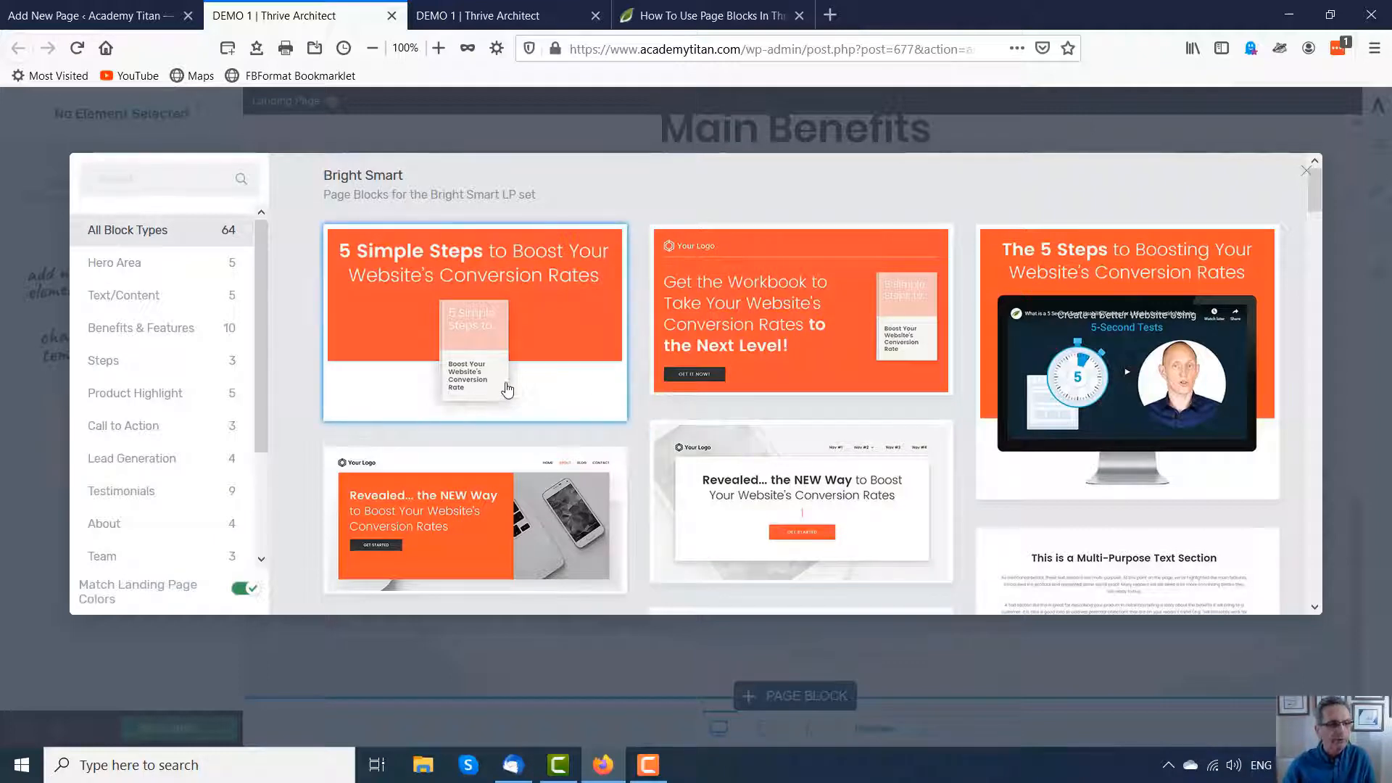
scroll(261, 362, down, 2)
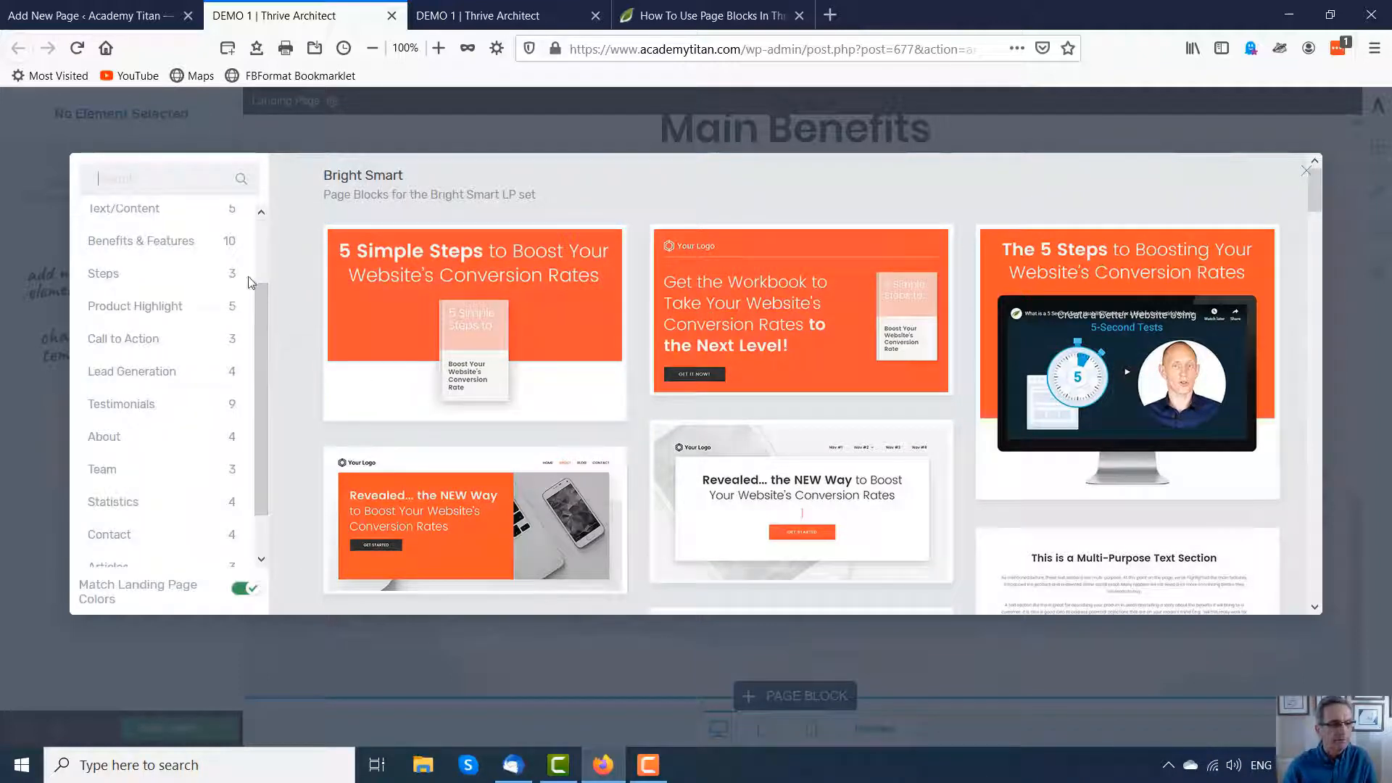
click(120, 405)
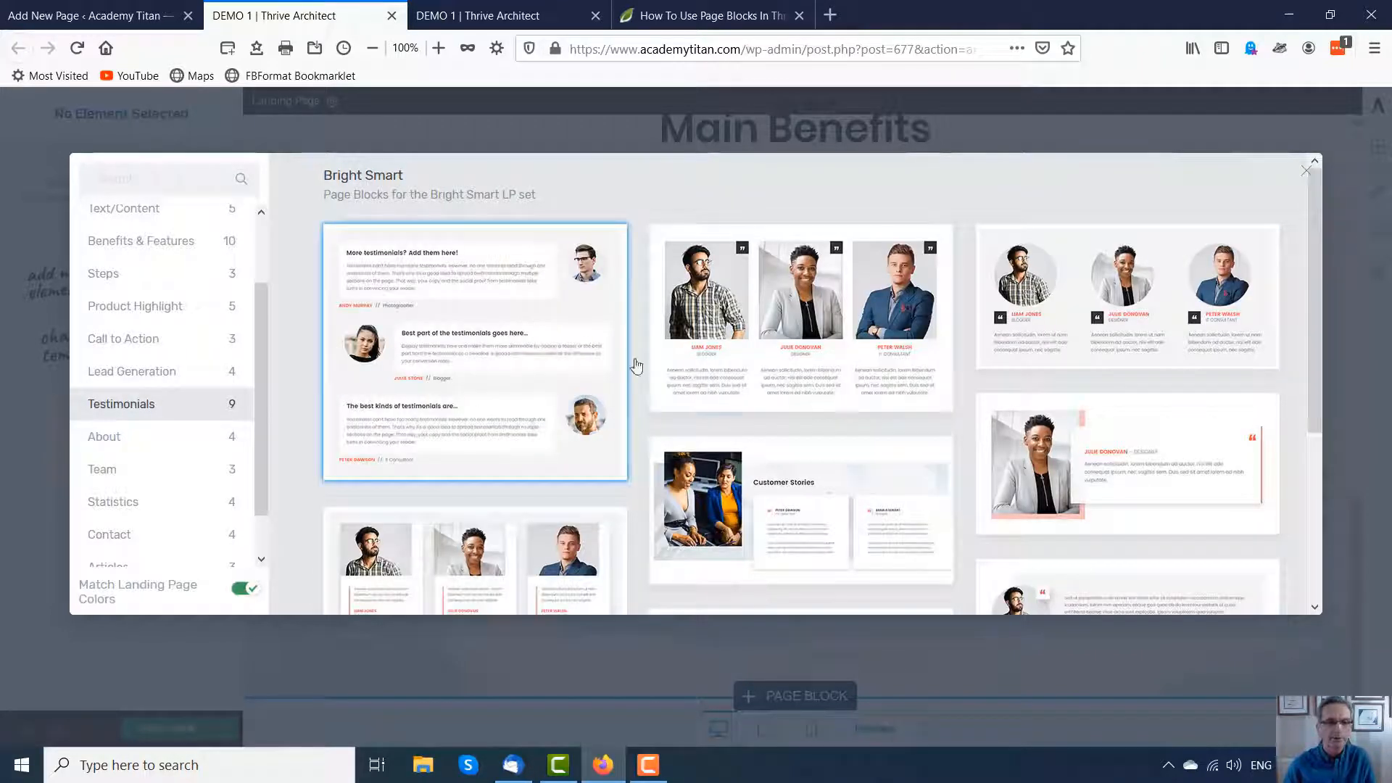
click(466, 290)
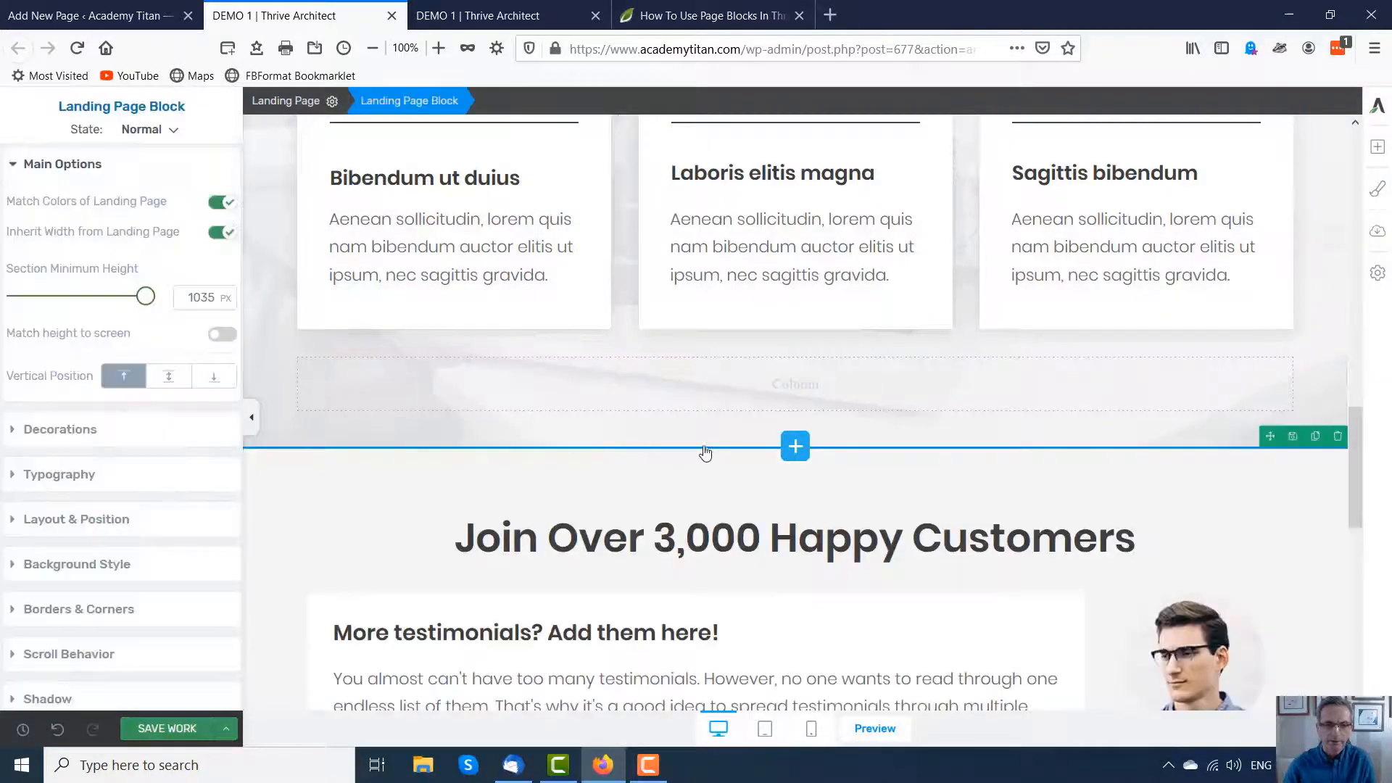
Step: Add the 'The Best Time to Start Getting {Benefit} is Now!' block from the Call to Action category below the testimonials
scroll(706, 454, down, 6)
scroll(716, 433, down, 4)
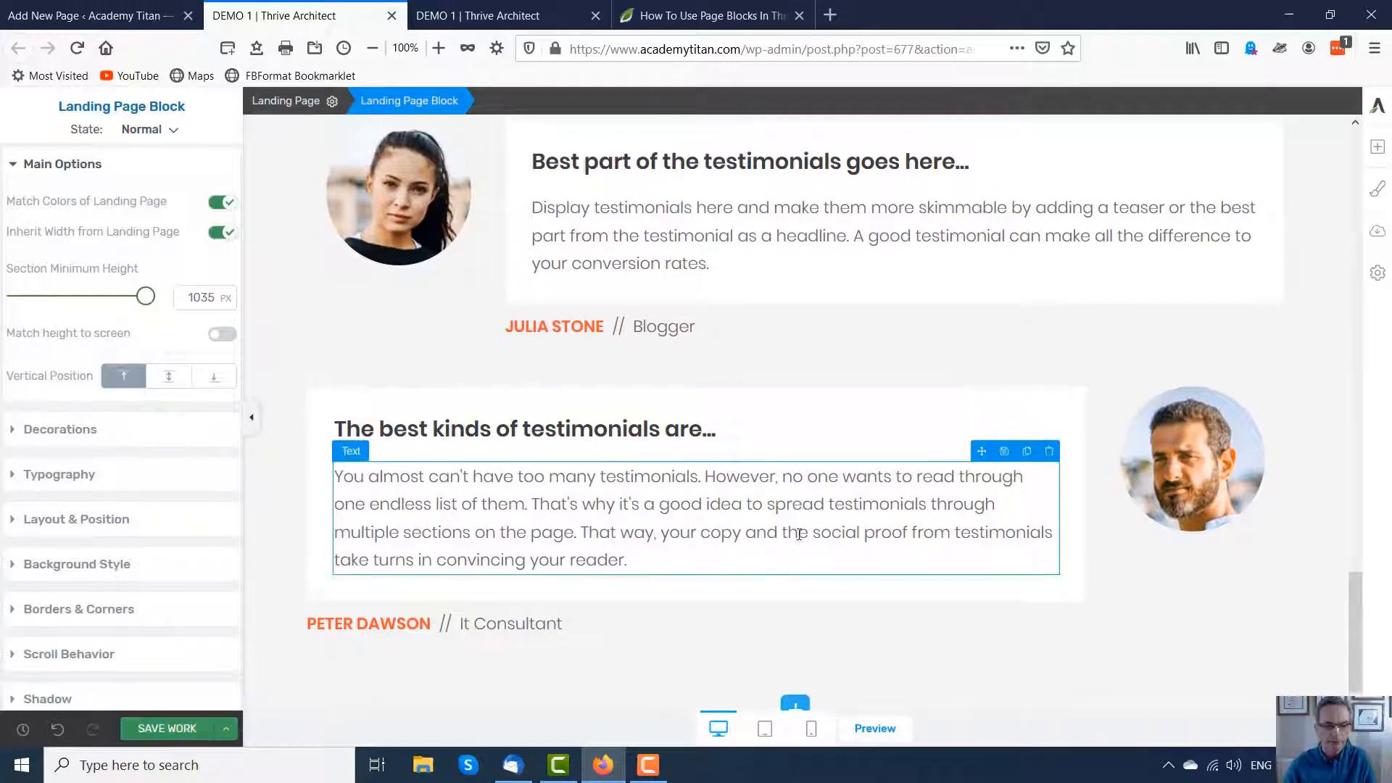
scroll(791, 523, down, 1)
scroll(786, 423, up, 1)
click(805, 705)
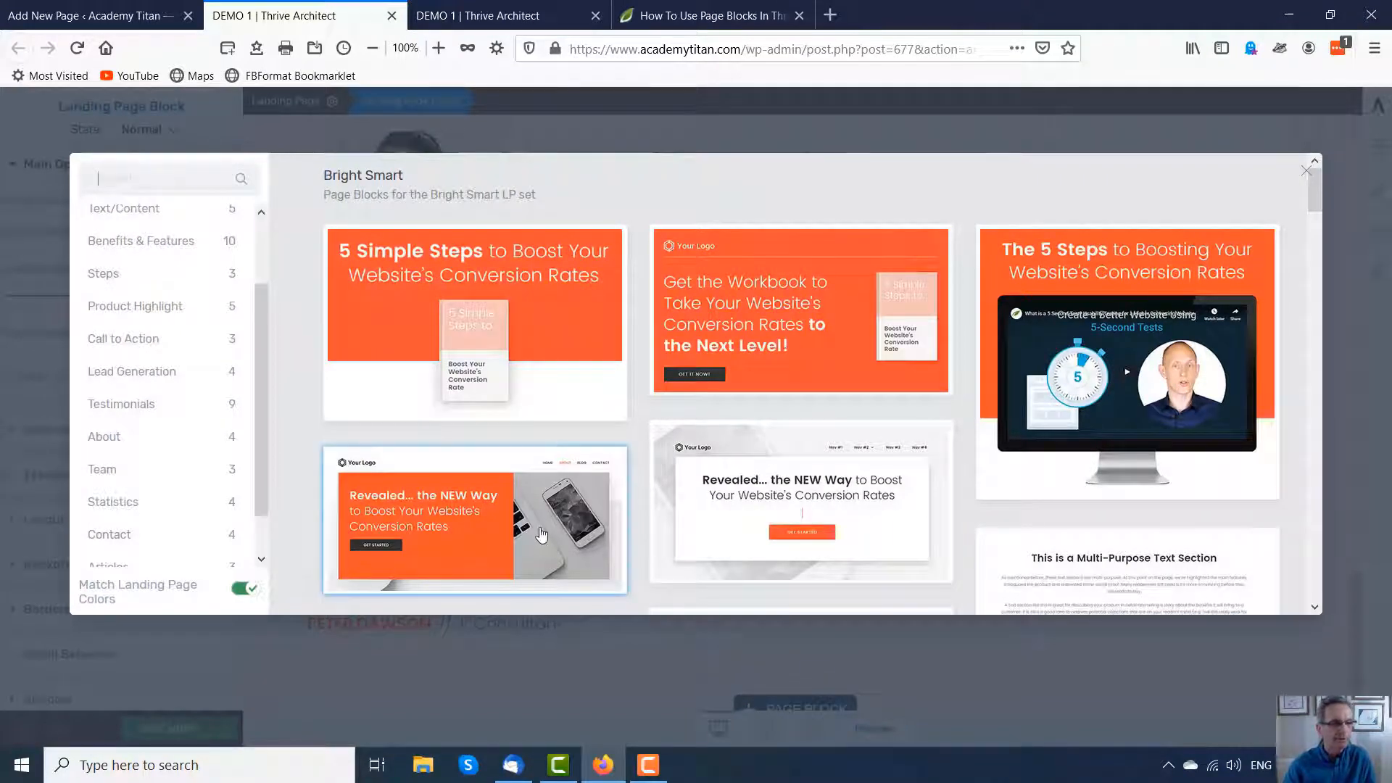
click(133, 339)
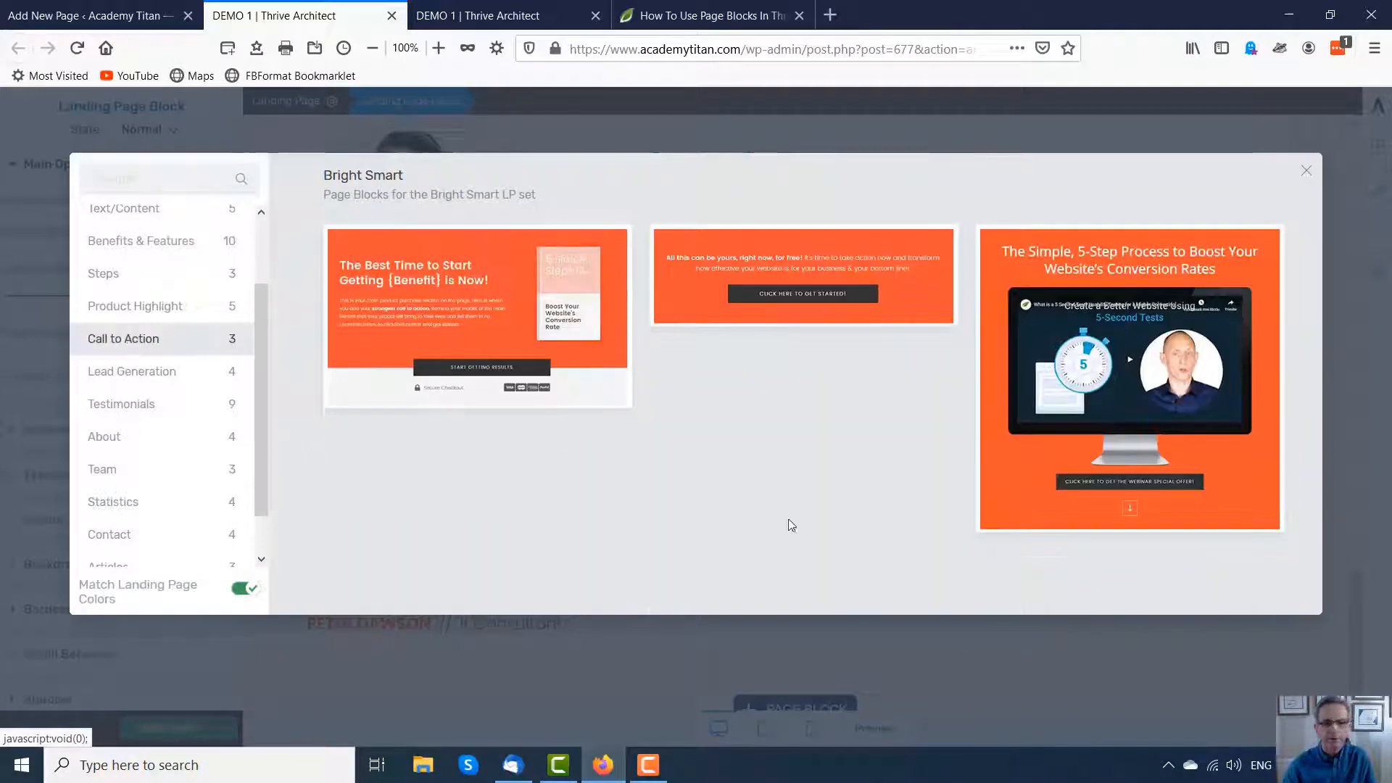
click(412, 296)
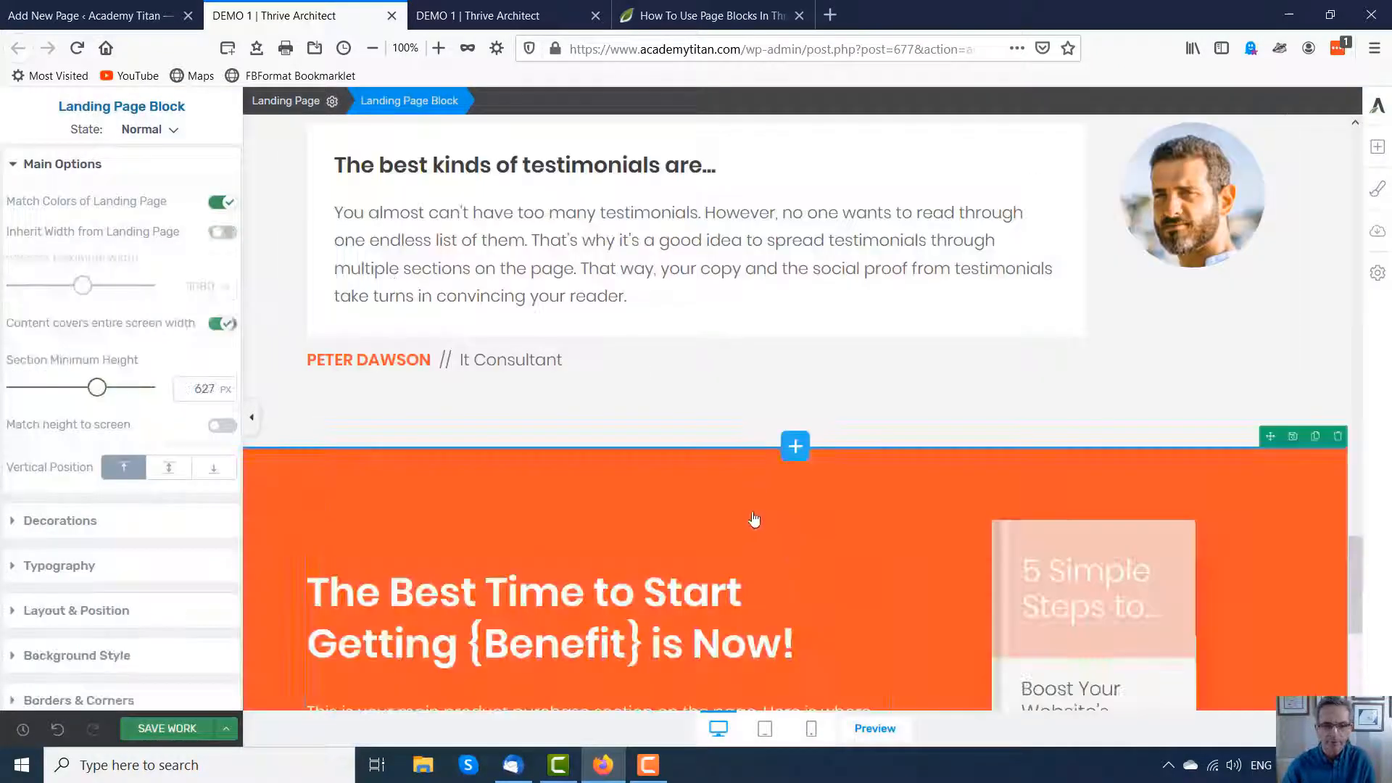
Step: Add the 'Sorry, the webinar is already over...' block from the Lead Generation category below the call to action
scroll(766, 341, down, 5)
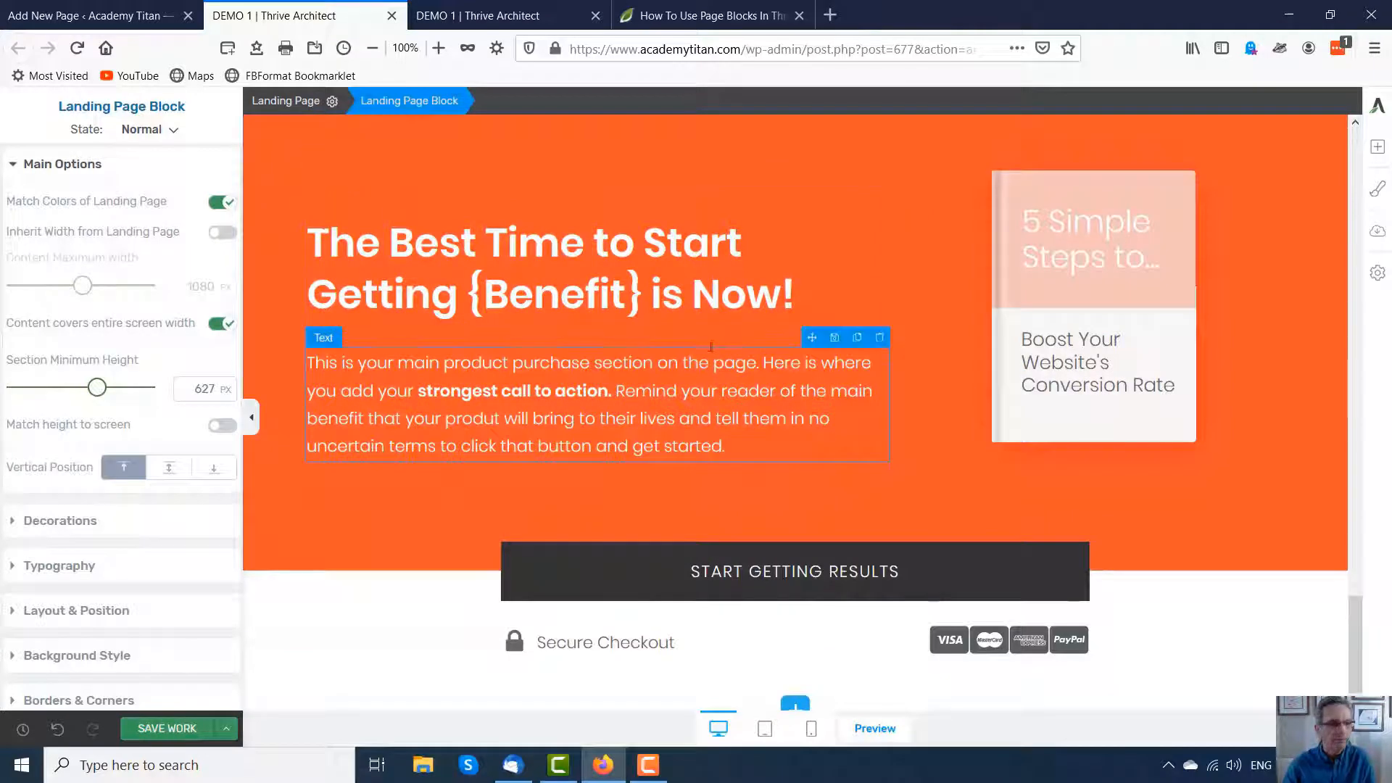
click(790, 707)
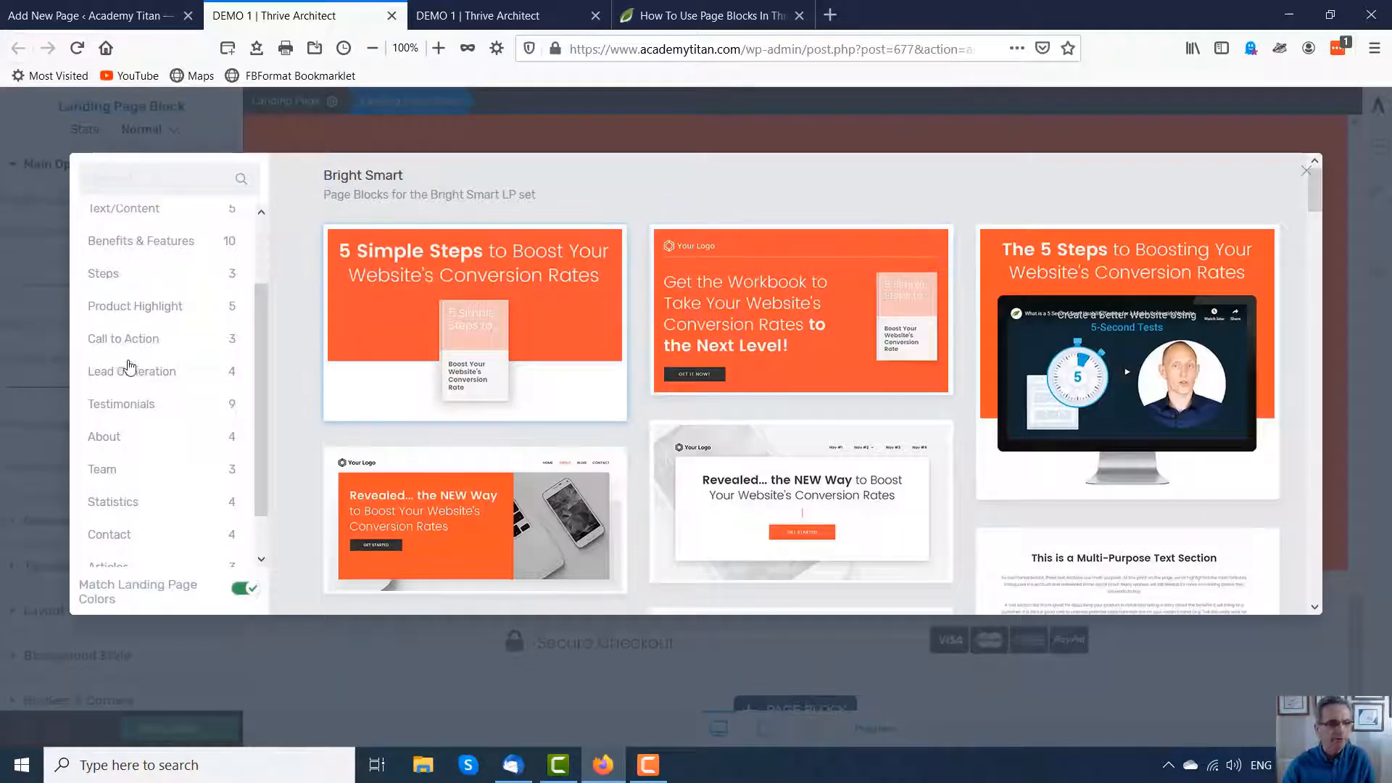
click(155, 372)
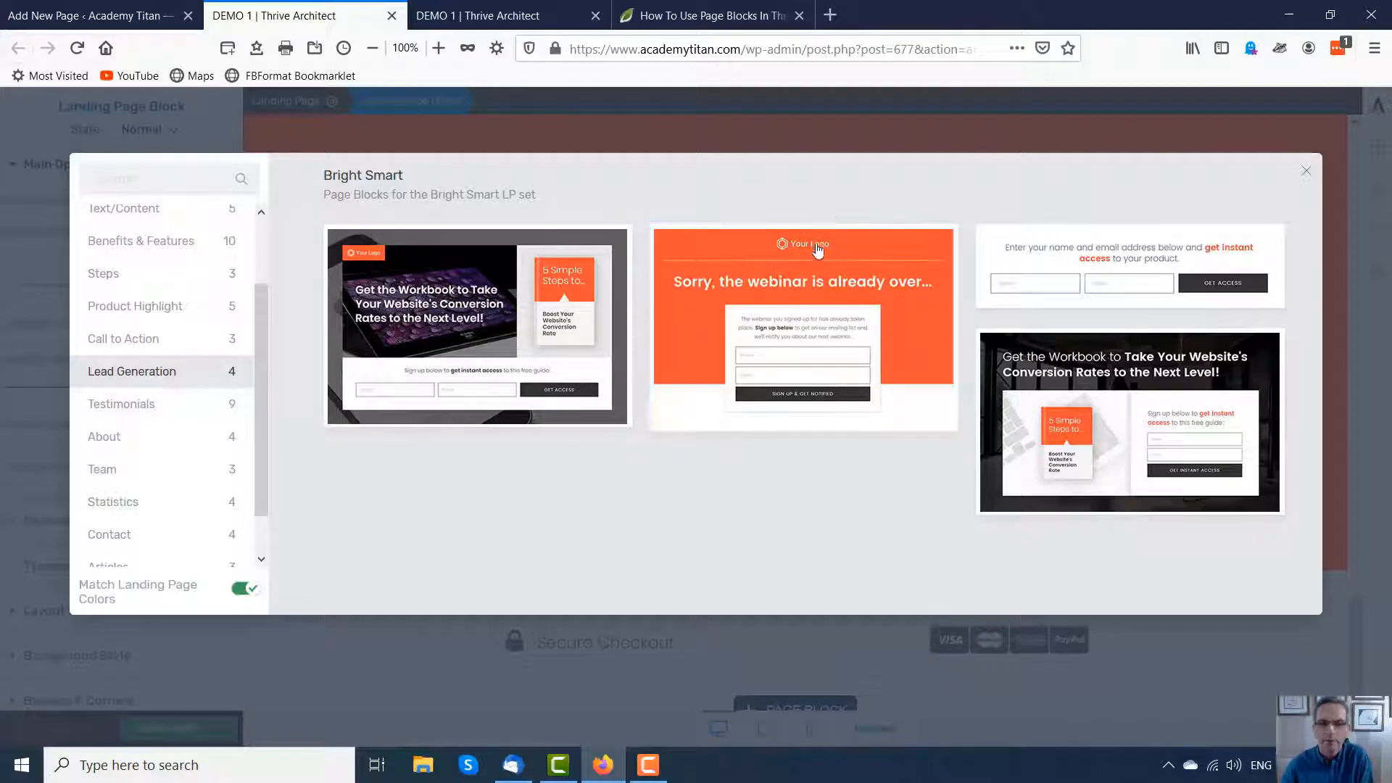
click(744, 260)
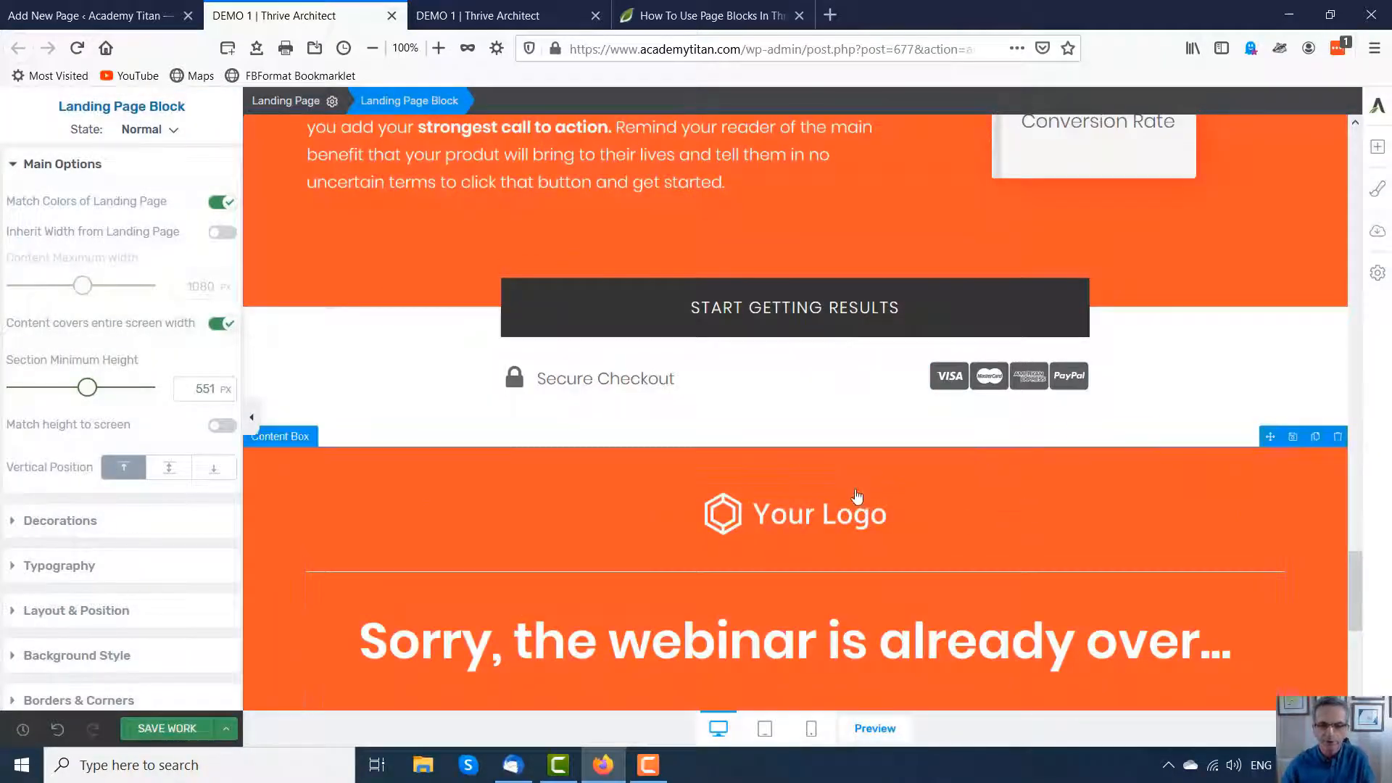
Step: Scroll through the assembled landing page to review the stacked blocks from bottom to top
scroll(890, 555, down, 2)
scroll(890, 554, down, 3)
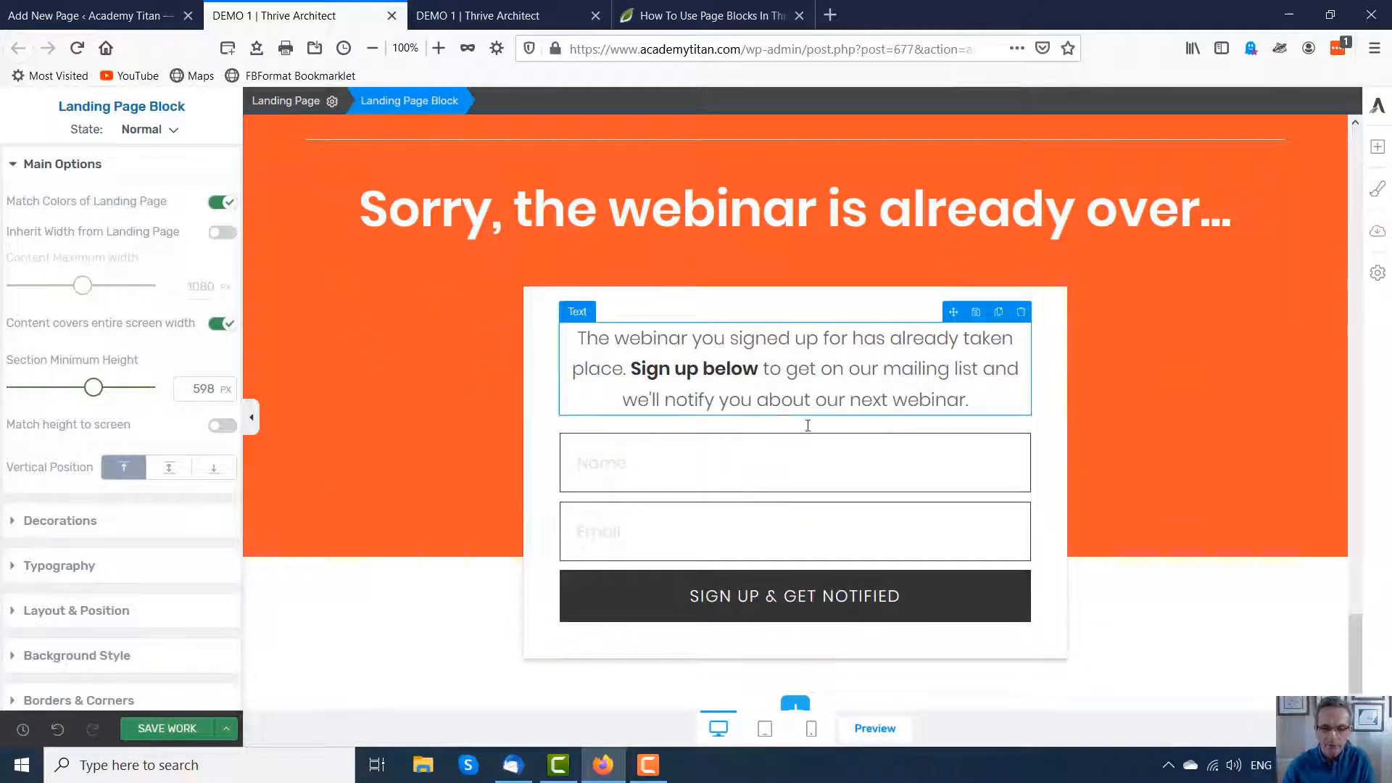
scroll(649, 455, up, 7)
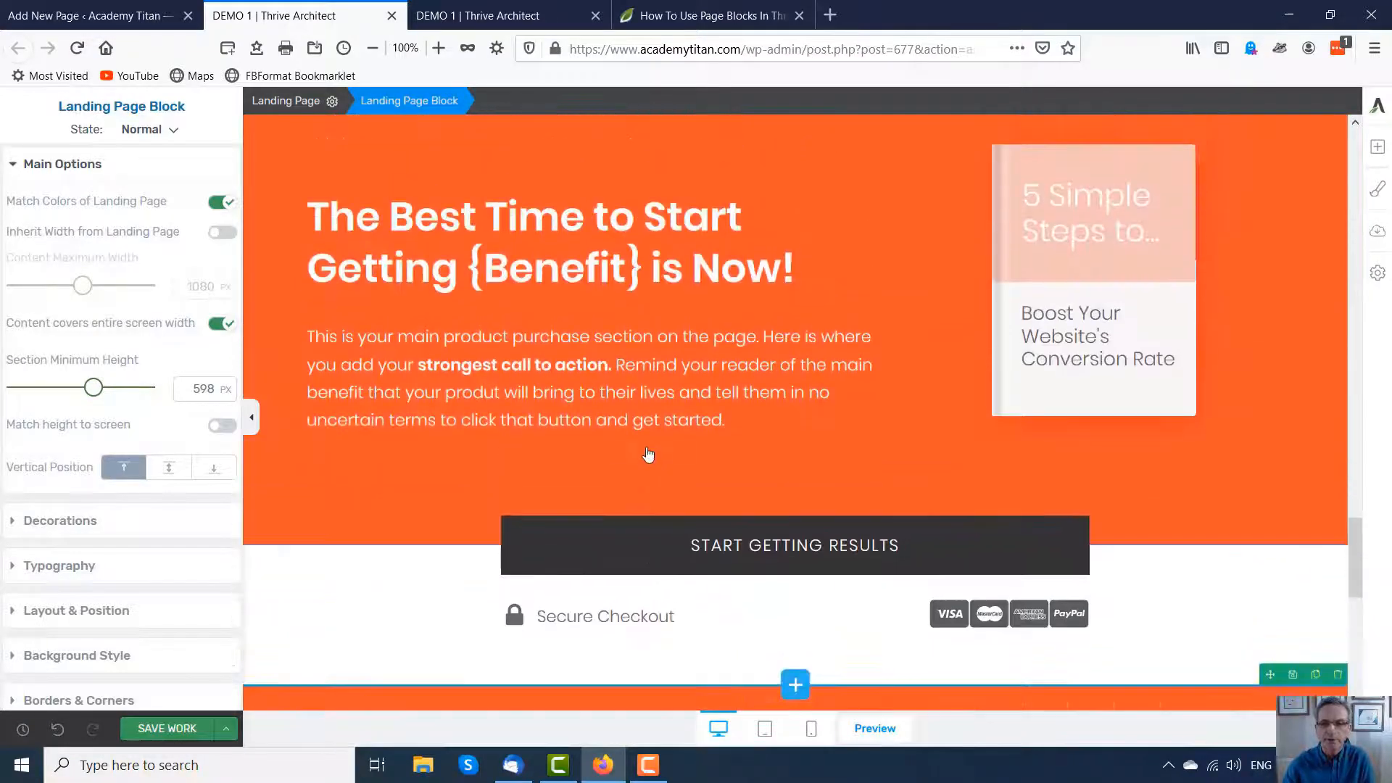
scroll(649, 454, up, 15)
scroll(644, 417, up, 10)
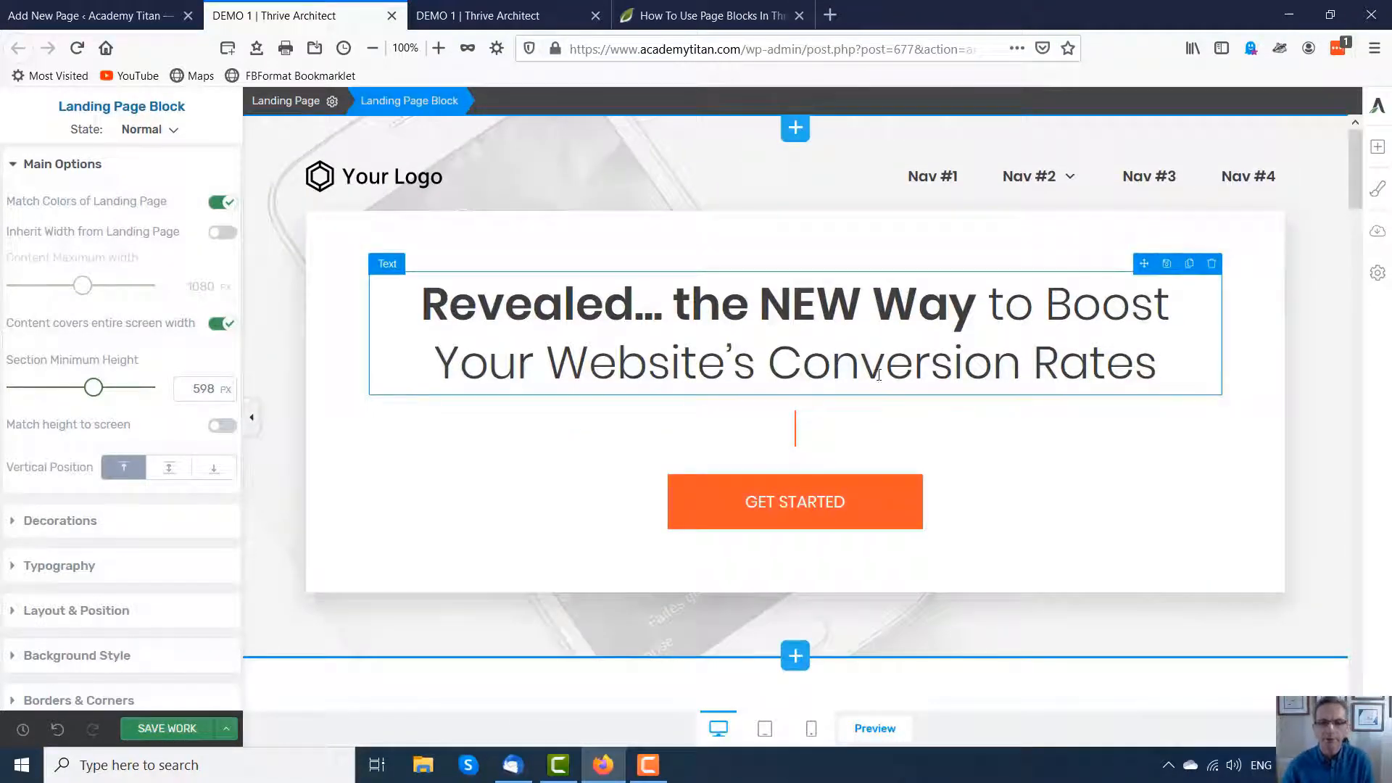
scroll(584, 466, down, 6)
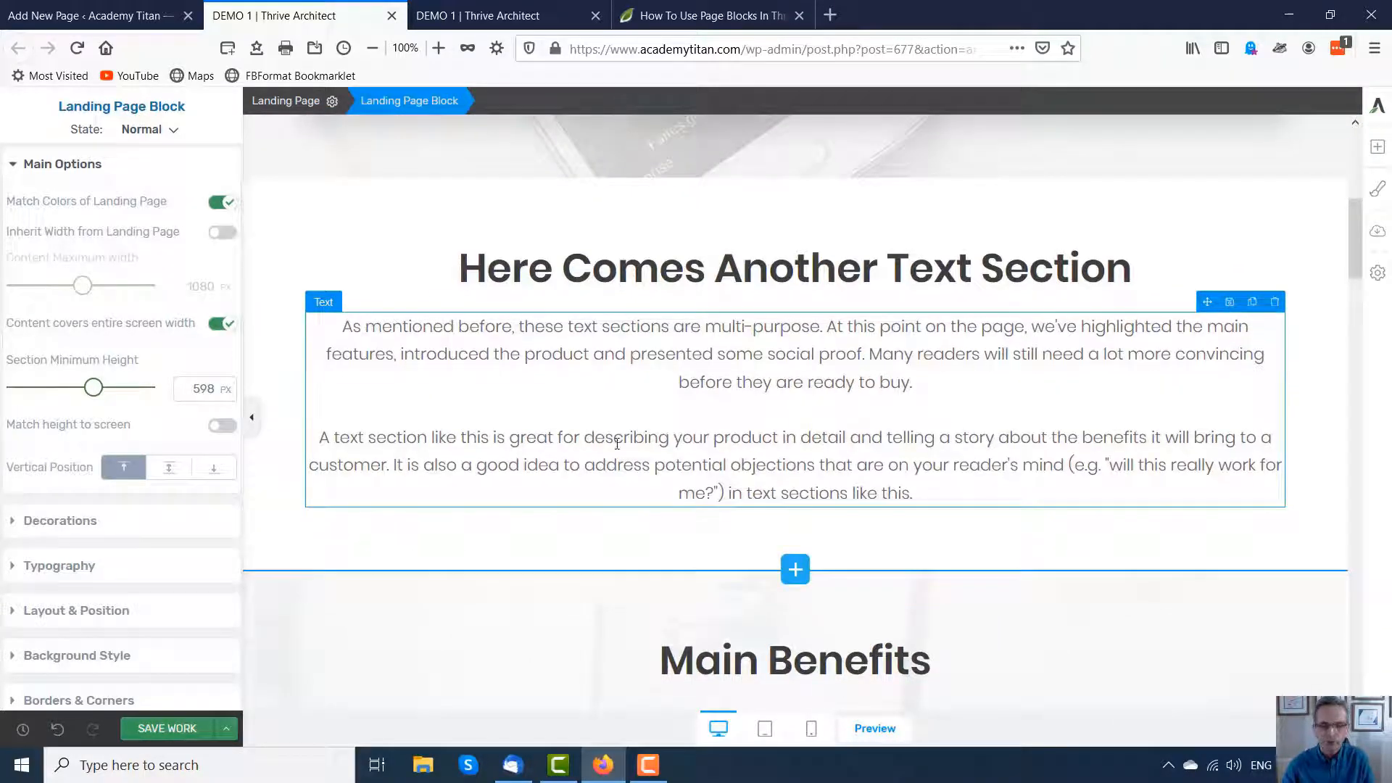
scroll(763, 436, down, 5)
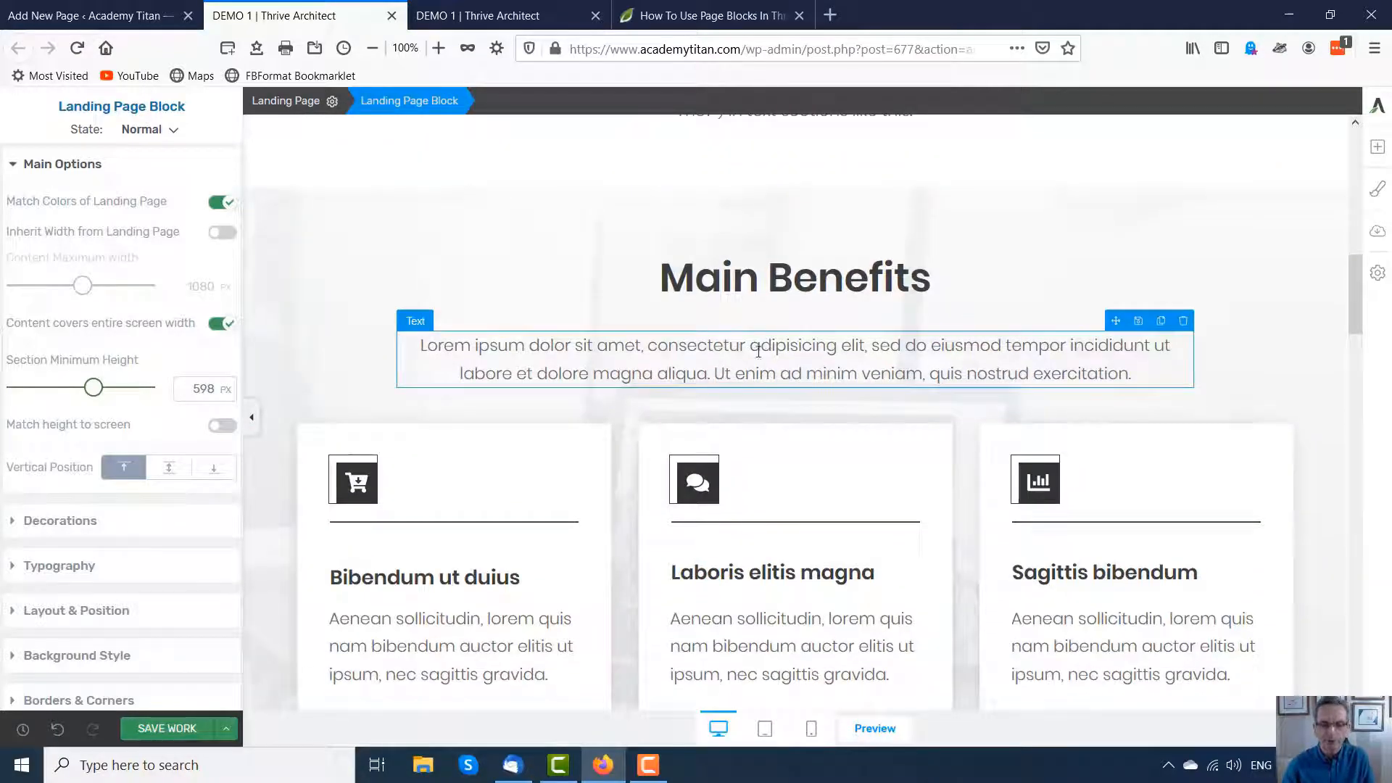
scroll(728, 417, down, 4)
scroll(731, 431, up, 8)
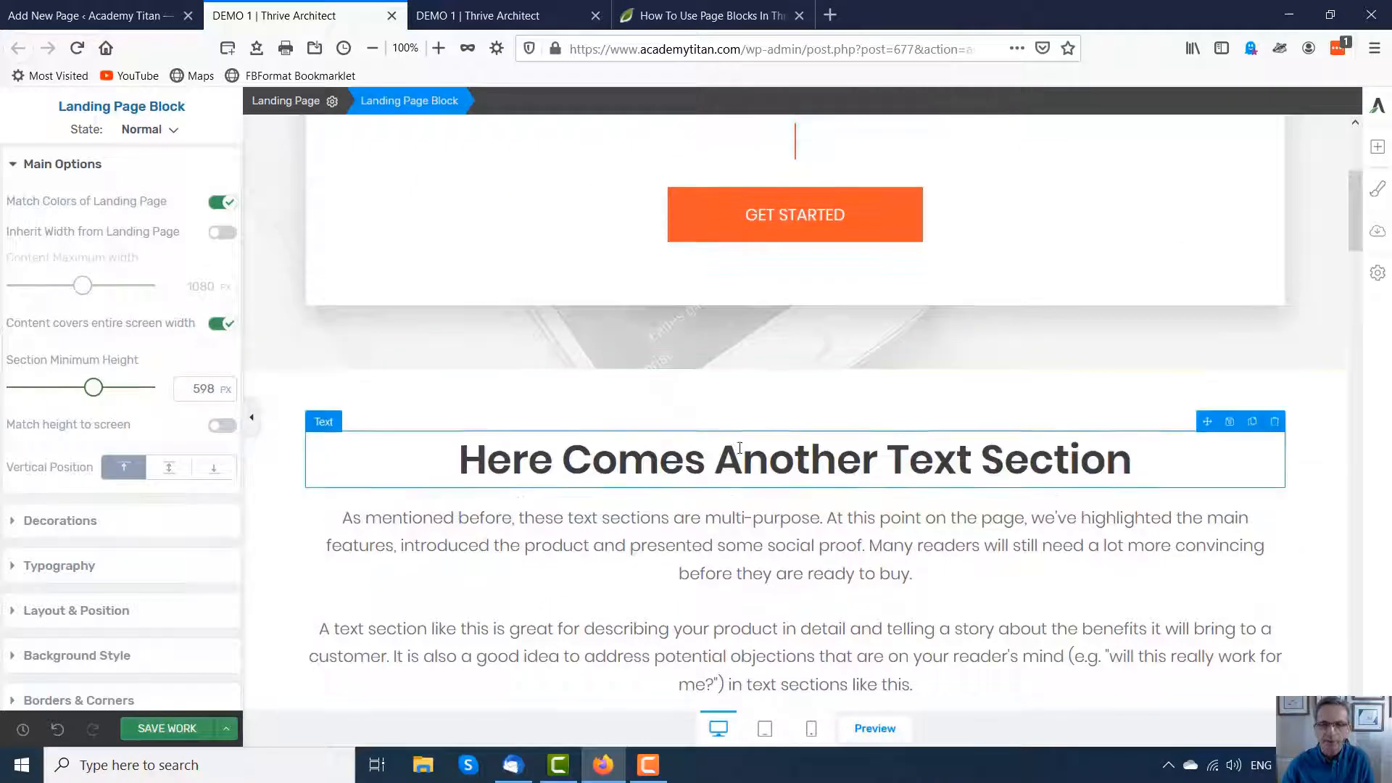
scroll(740, 447, up, 4)
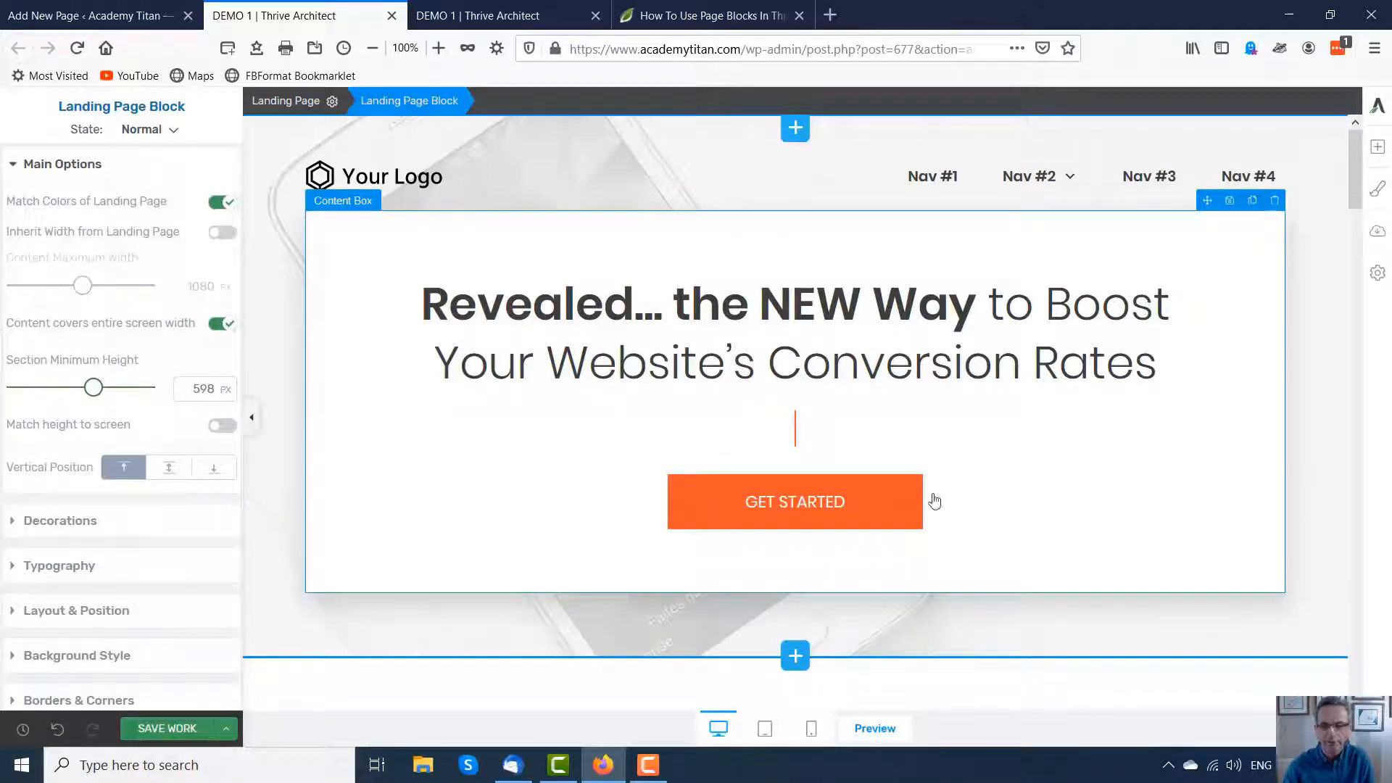
Step: Change the template's Main Accent colour to blue #4433ff through the Central Style Panel, starting from the Get Started button
click(901, 504)
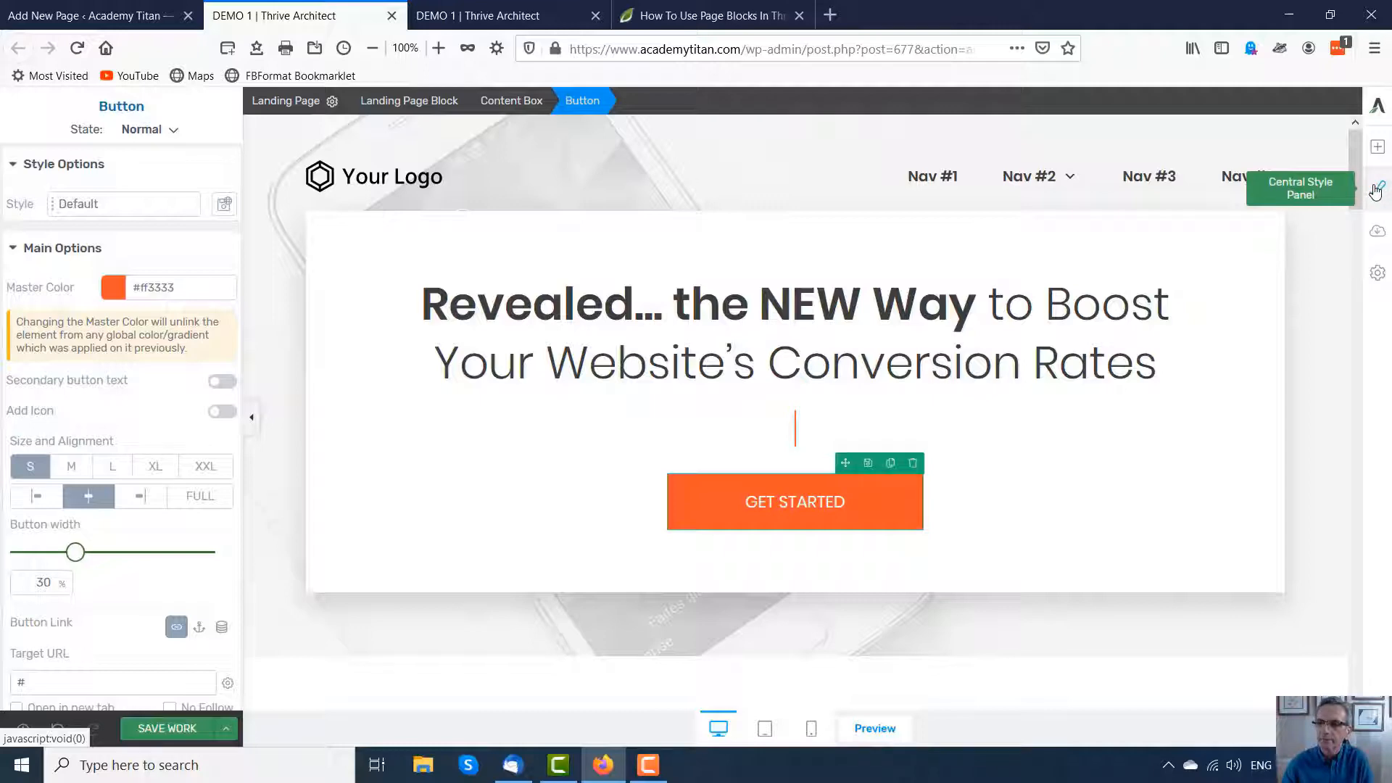
click(1375, 191)
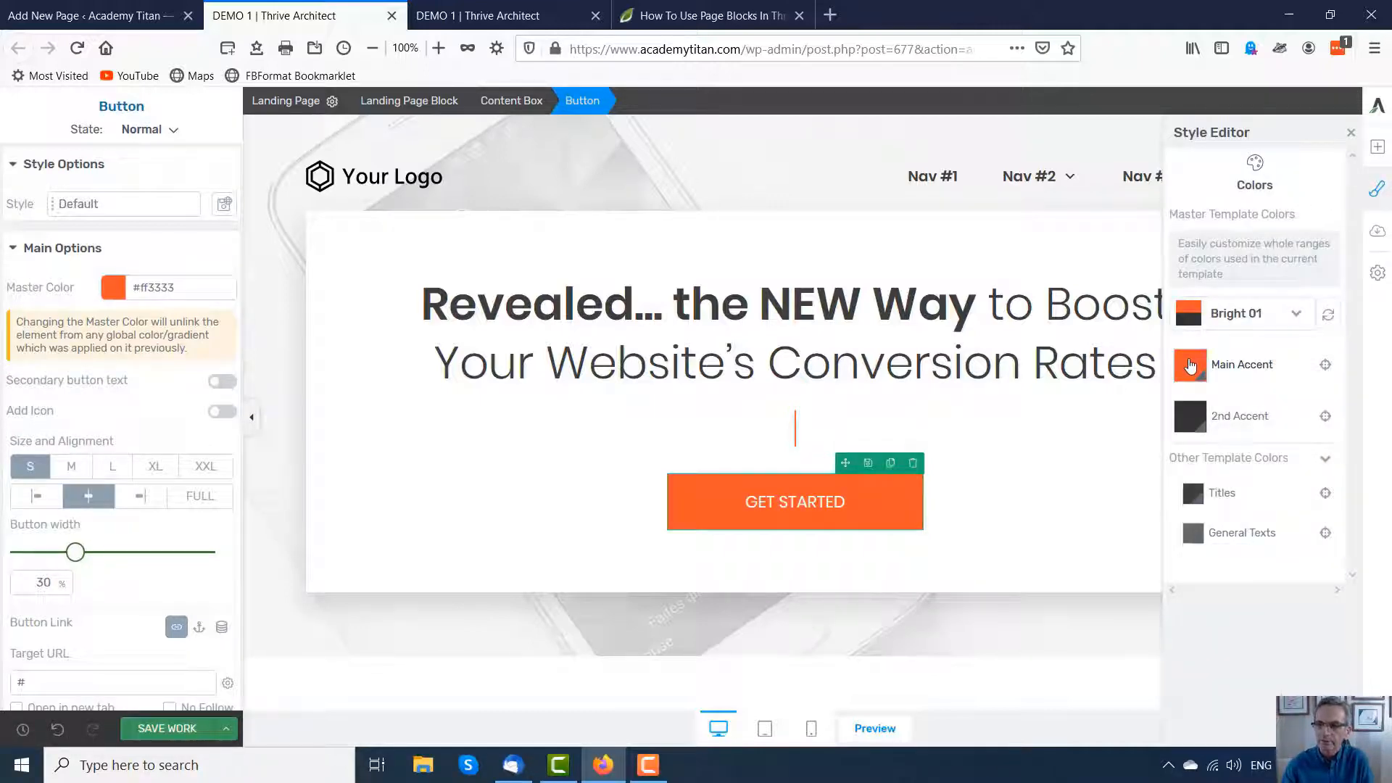
click(1190, 365)
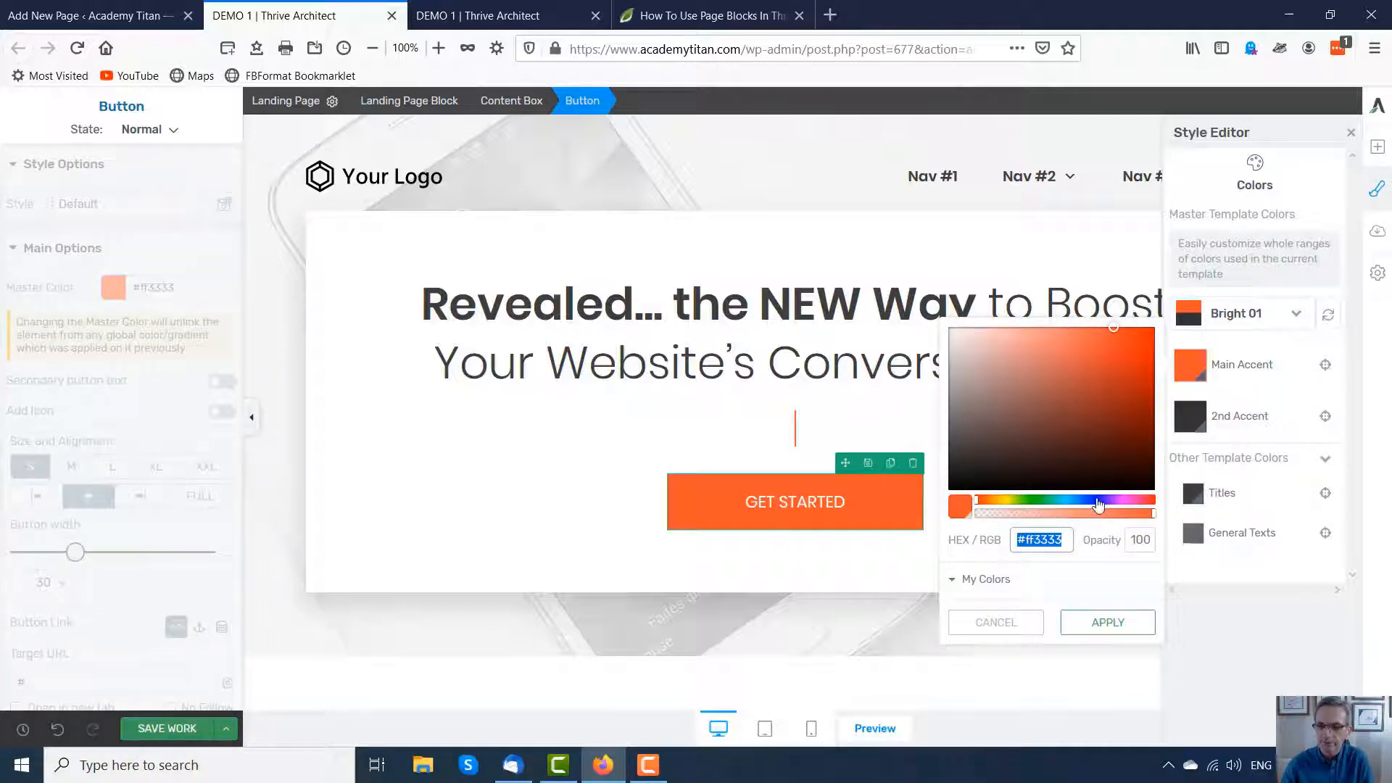
drag(1099, 501, 1096, 501)
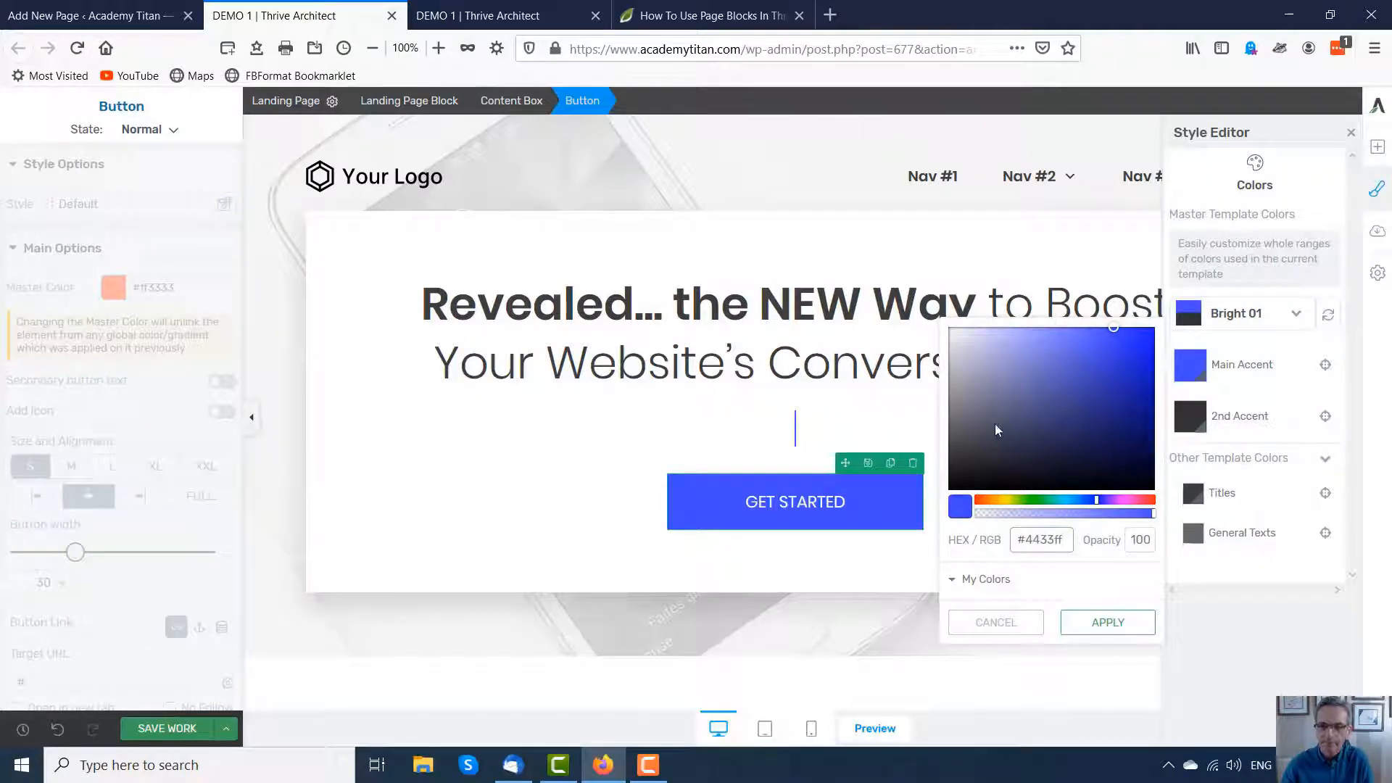
click(928, 423)
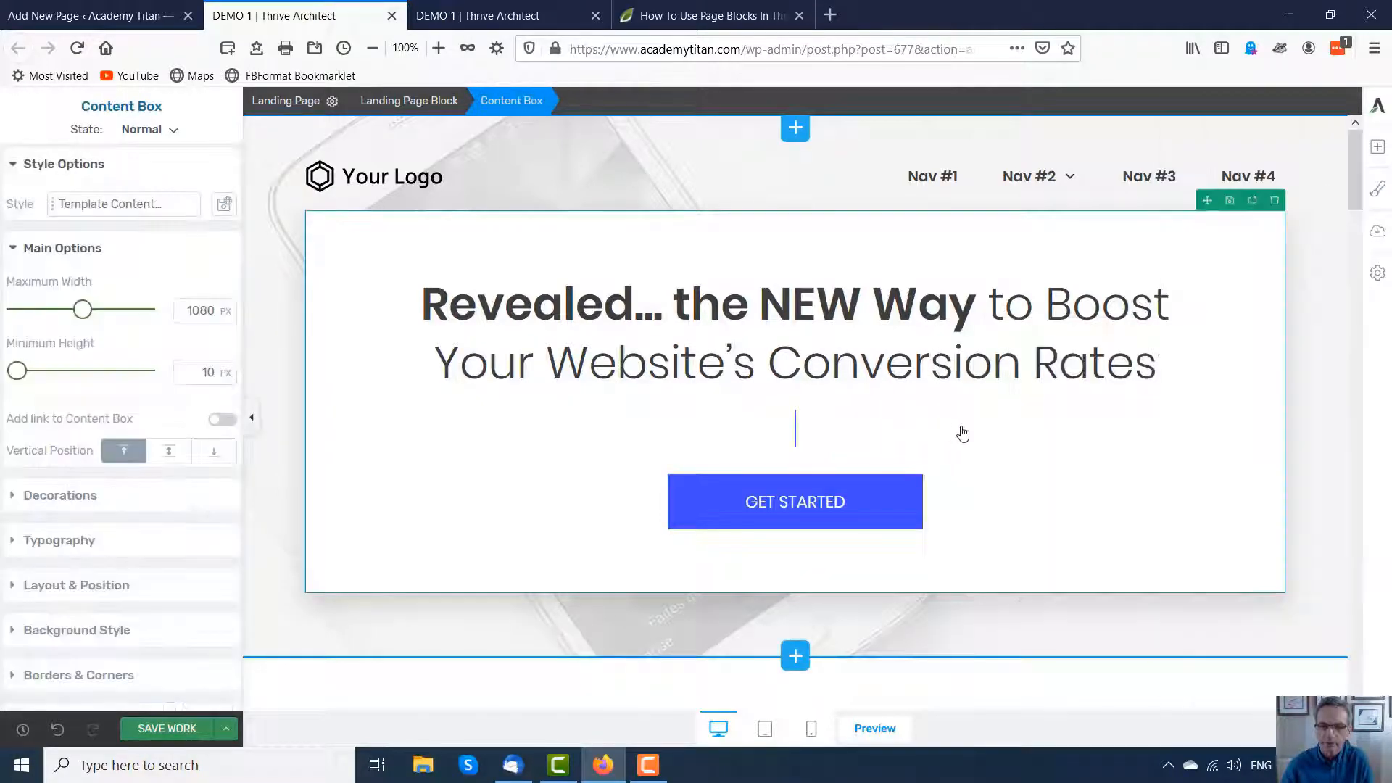
Step: Scroll down and back up the page to review the new blue accent colour across all blocks
scroll(1016, 441, down, 6)
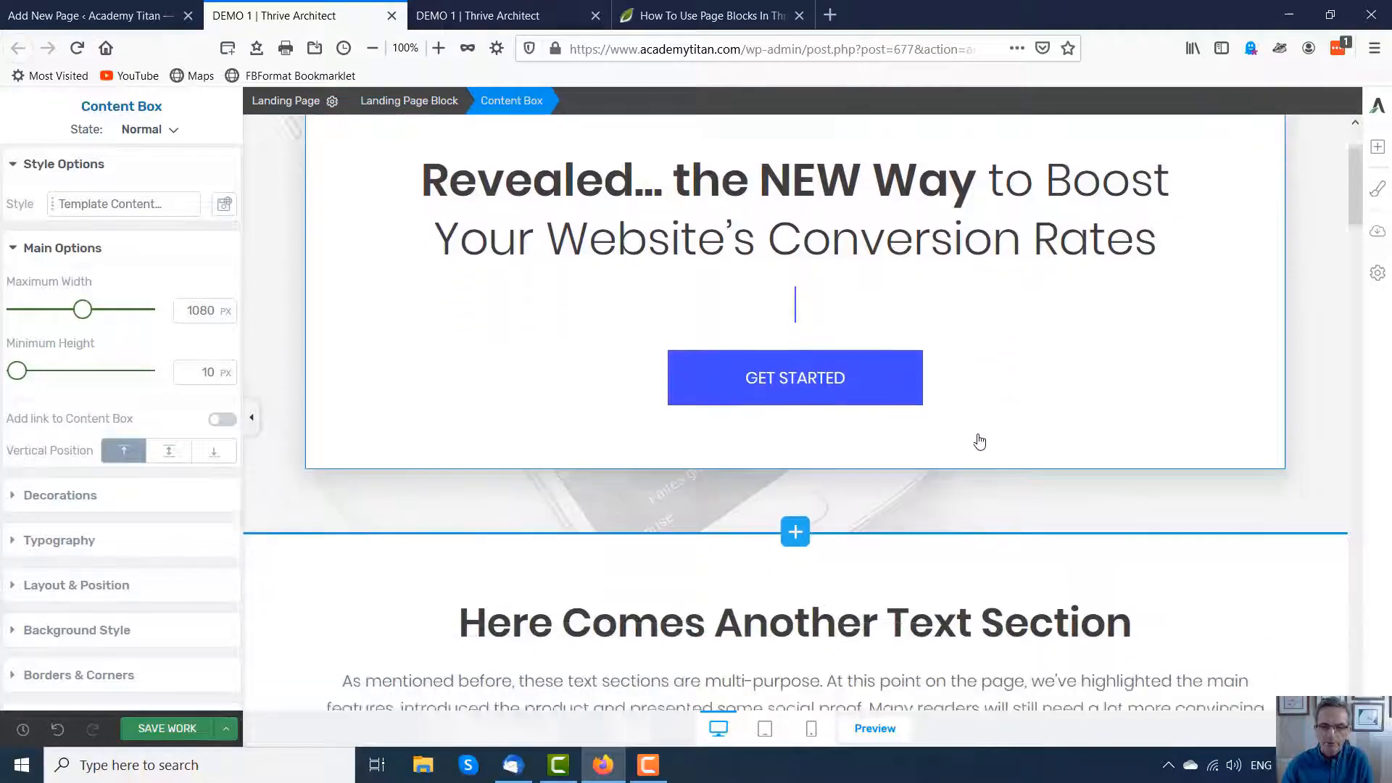
scroll(979, 437, down, 8)
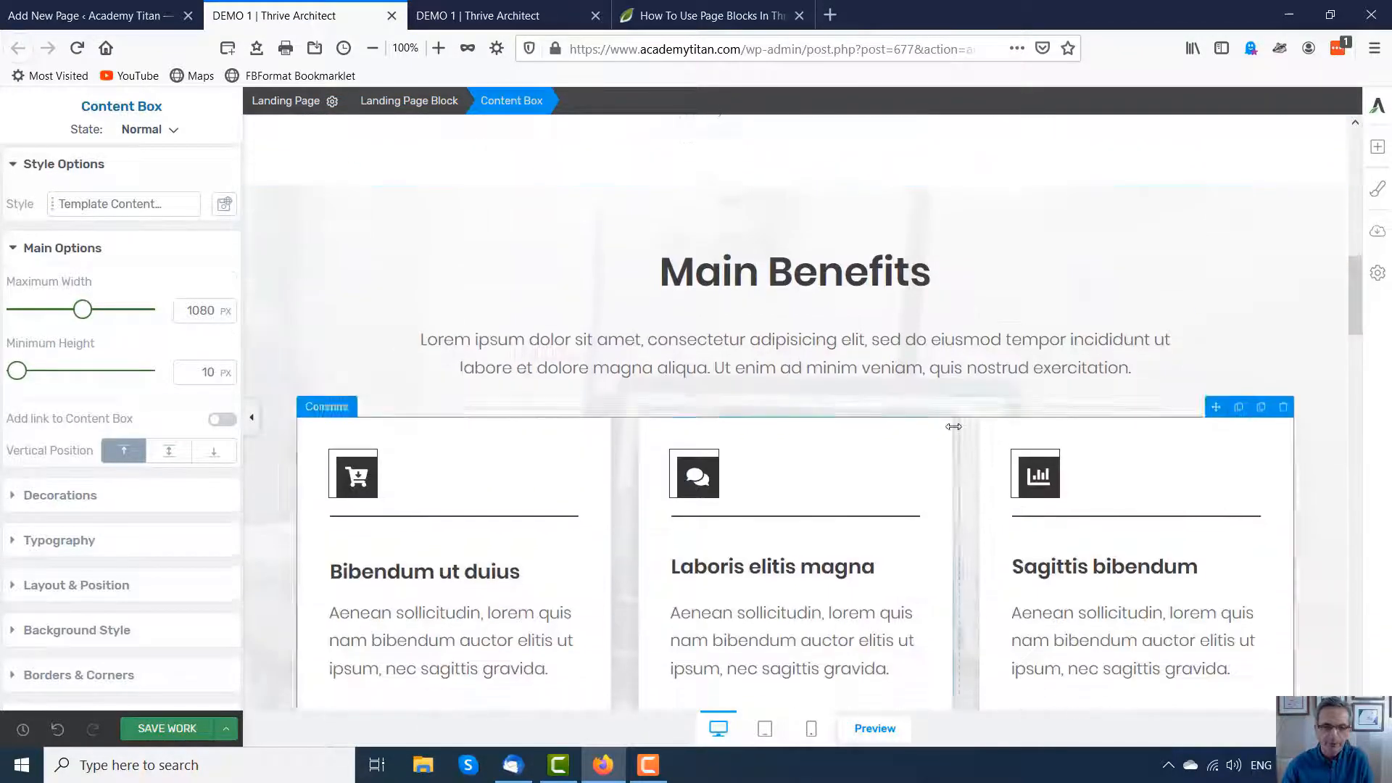
scroll(916, 424, down, 10)
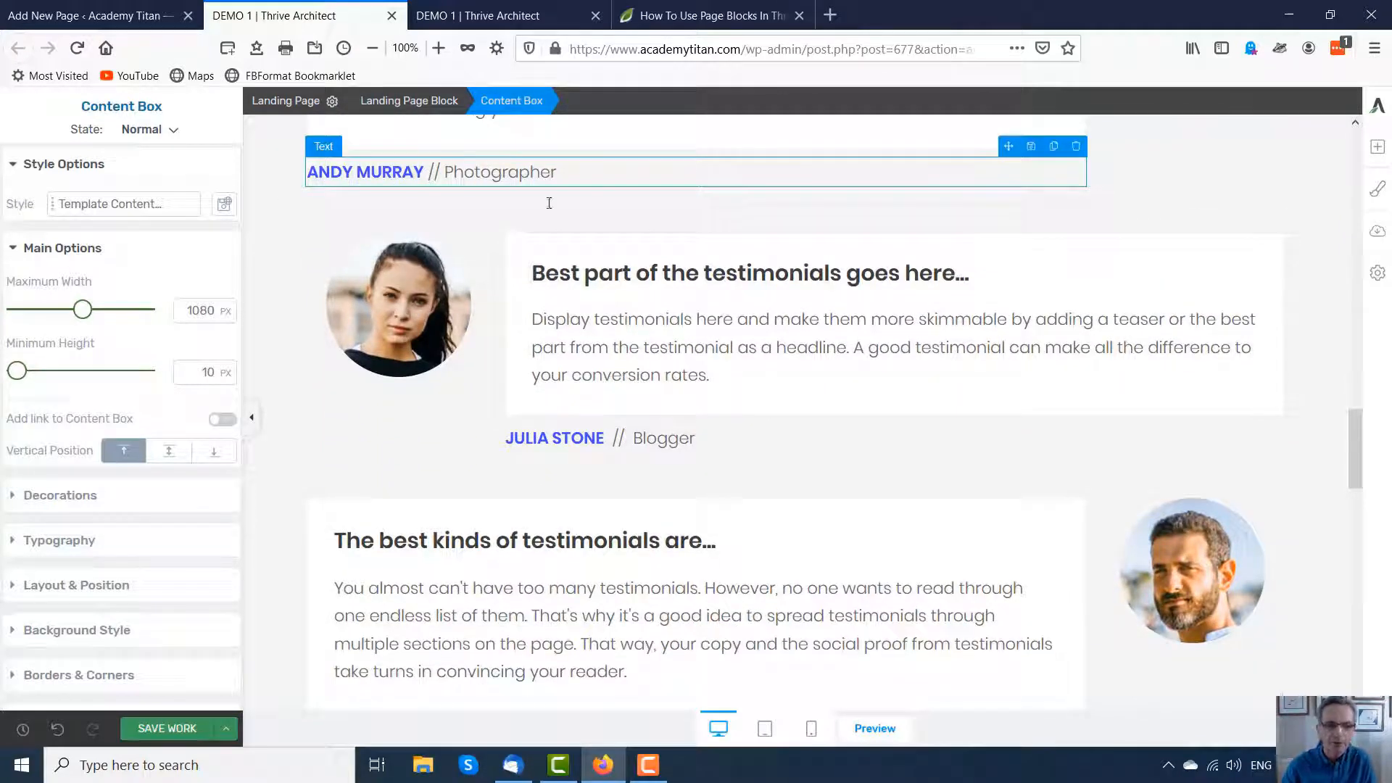
scroll(695, 304, down, 6)
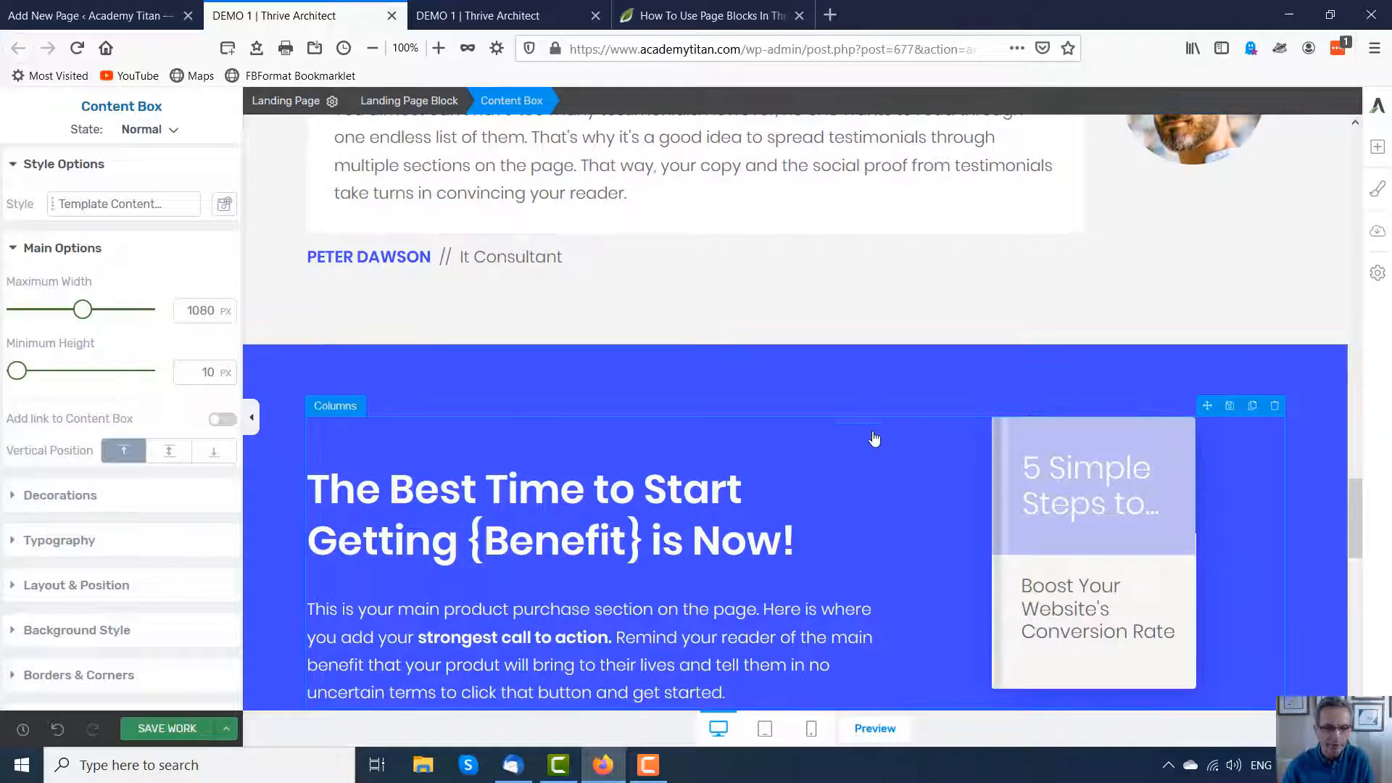
scroll(928, 396, down, 3)
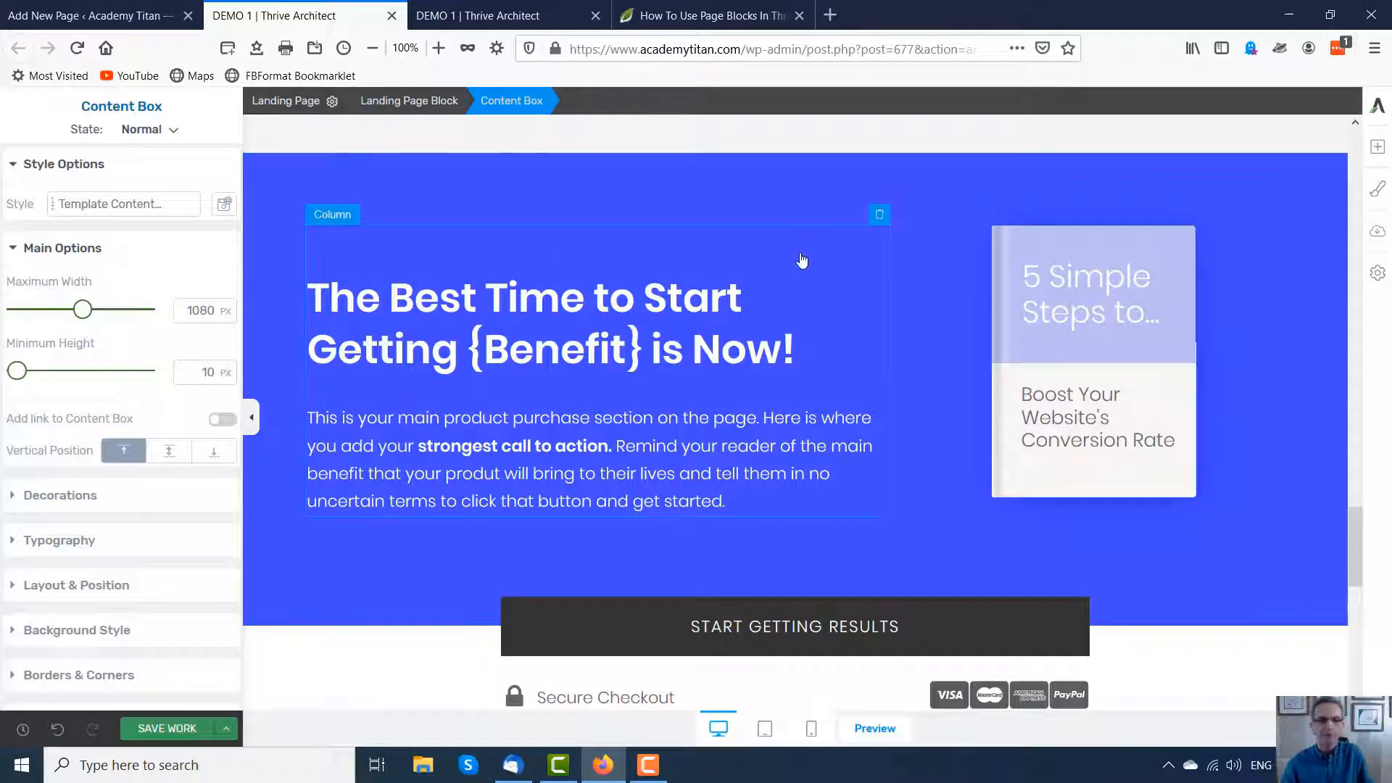
scroll(900, 293, down, 9)
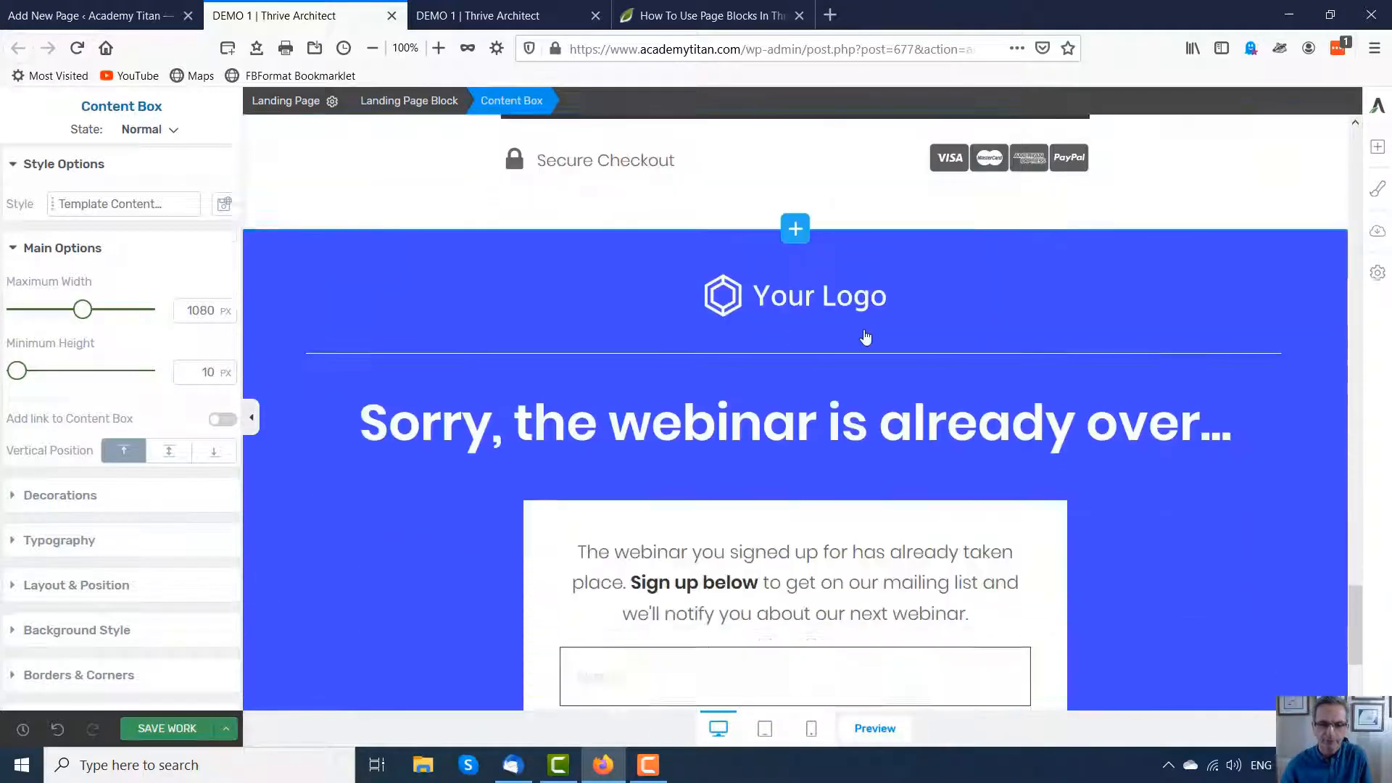
scroll(1150, 435, down, 3)
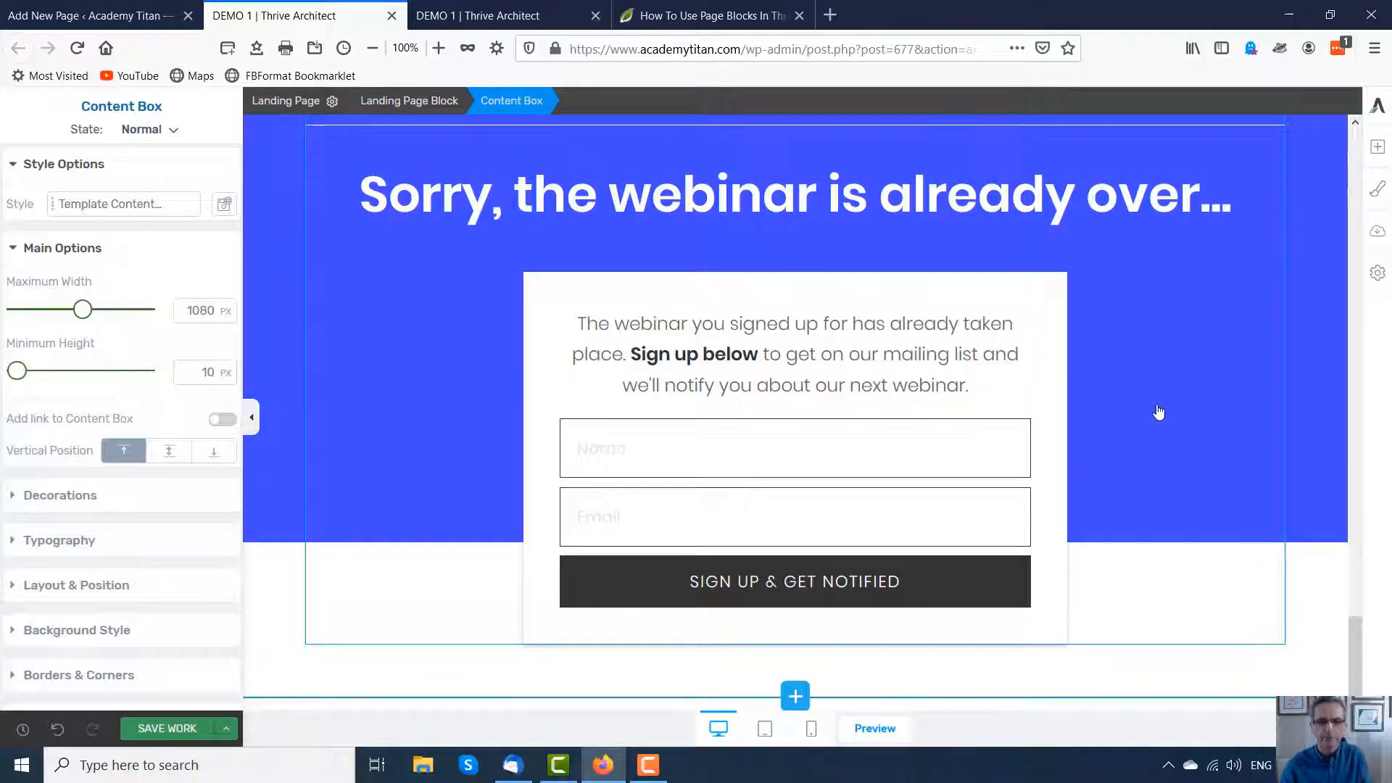
scroll(1159, 403, up, 10)
scroll(1107, 384, up, 20)
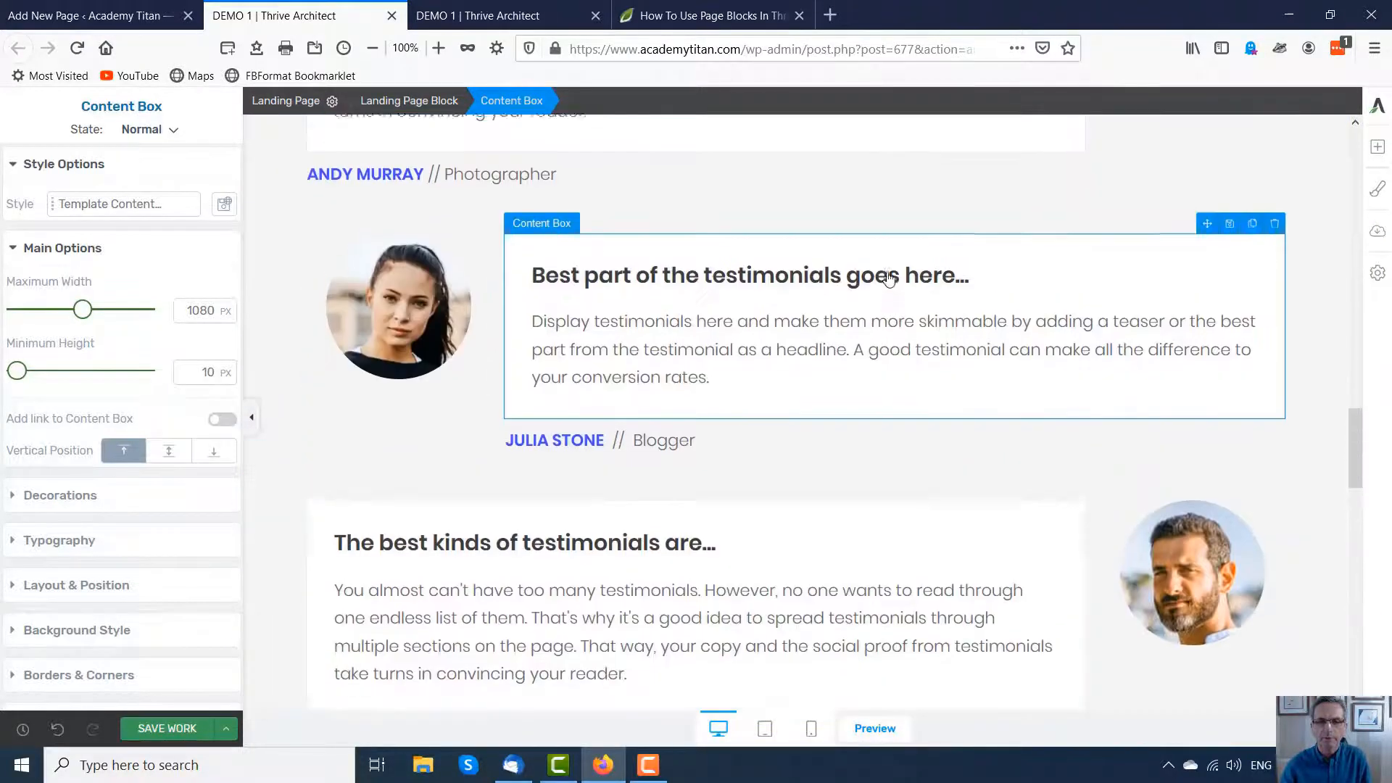
scroll(848, 276, up, 15)
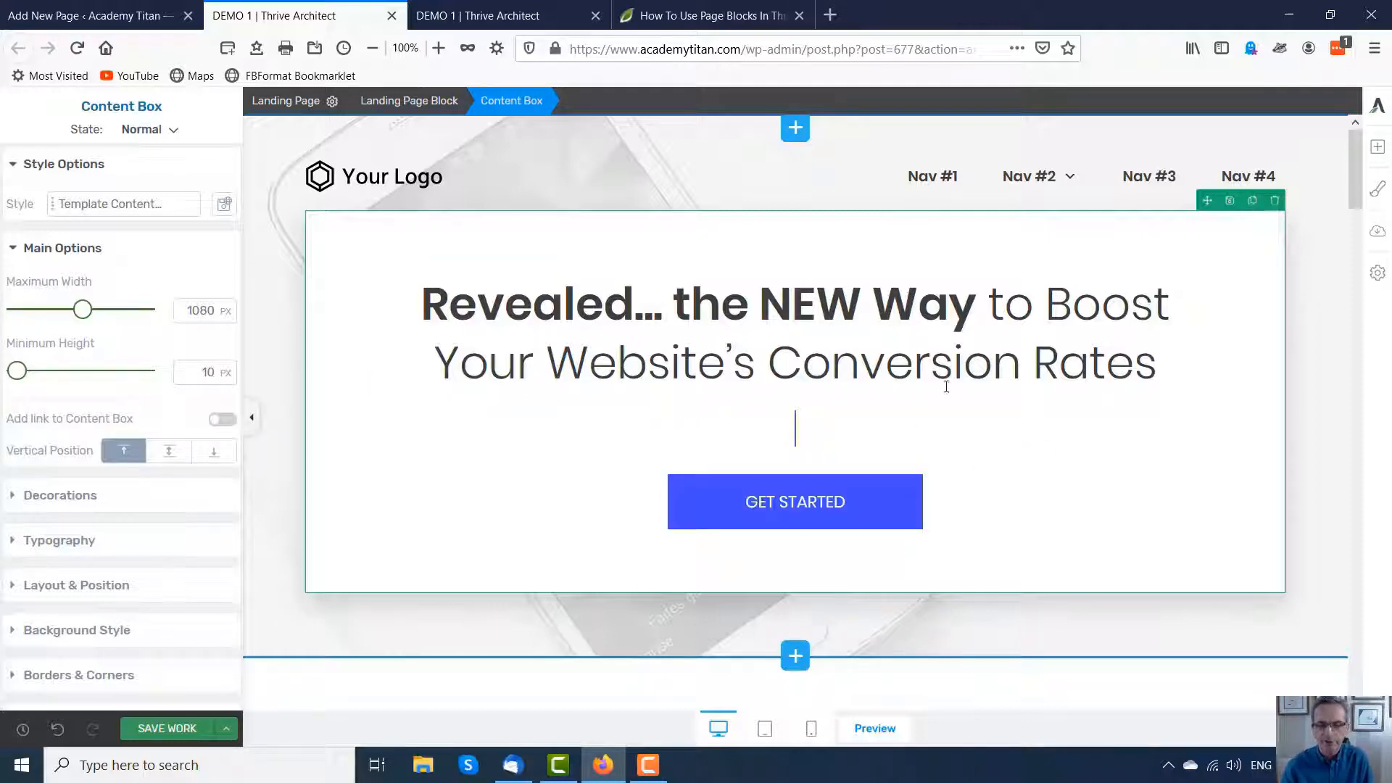
scroll(969, 398, down, 5)
scroll(854, 426, down, 1)
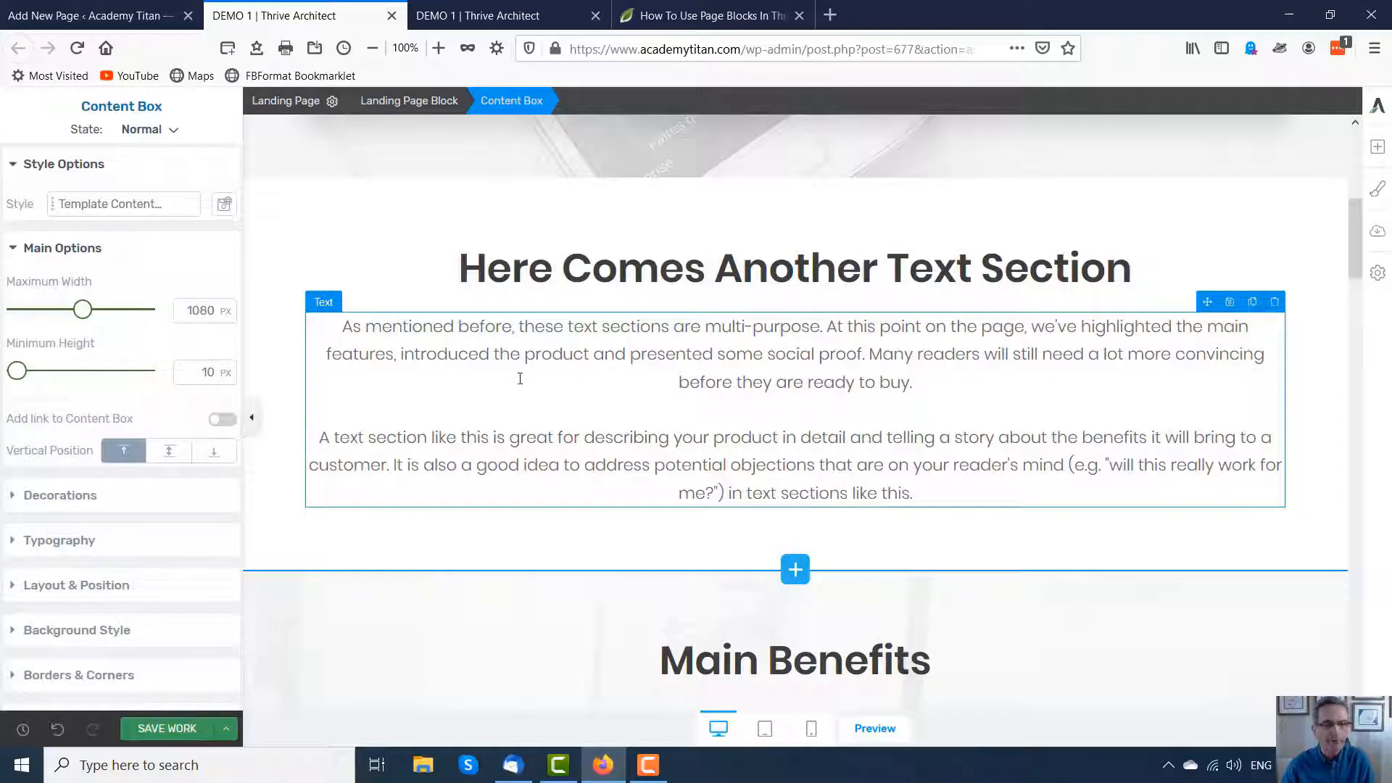
Step: Set the first paragraph of the 'Here Comes Another Text Section' block to the web-safe font Lucida Console, Monaco, monospace
click(733, 344)
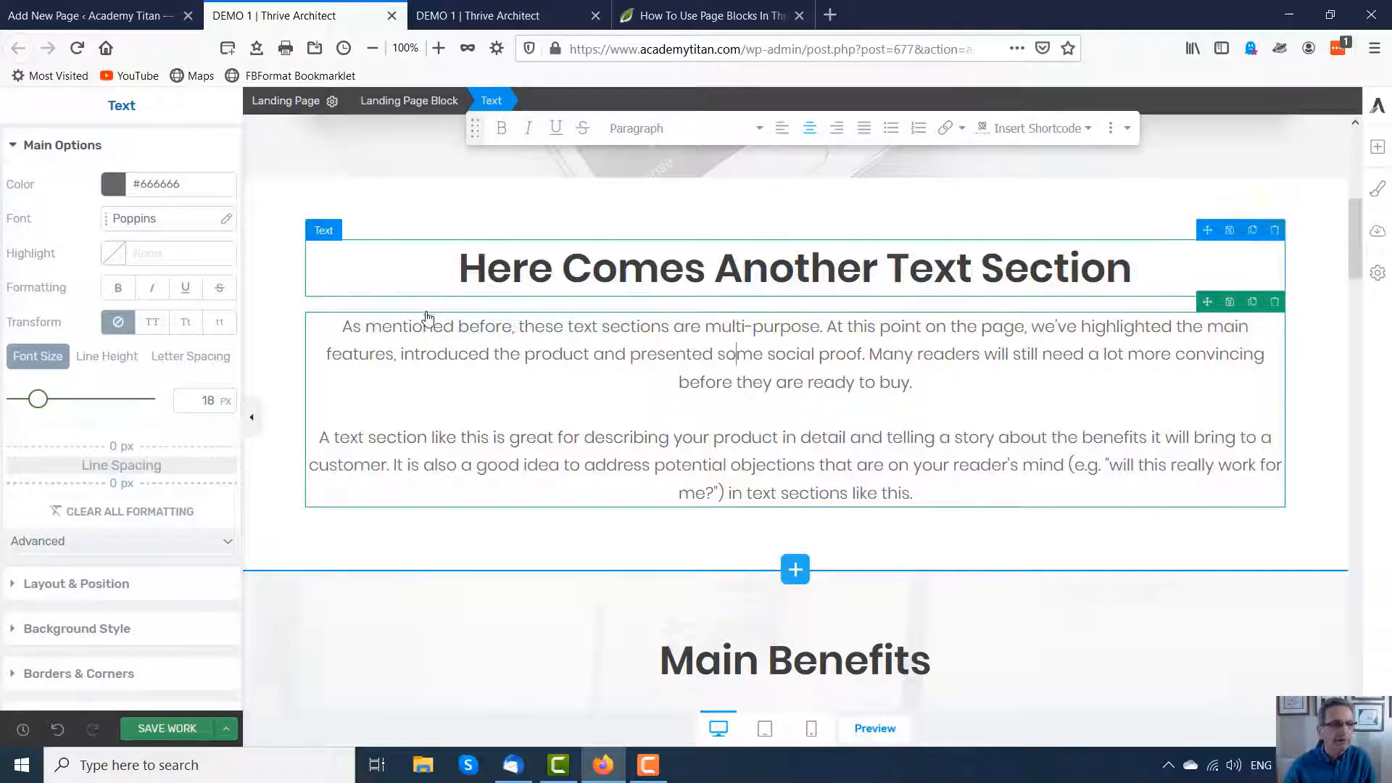
click(226, 219)
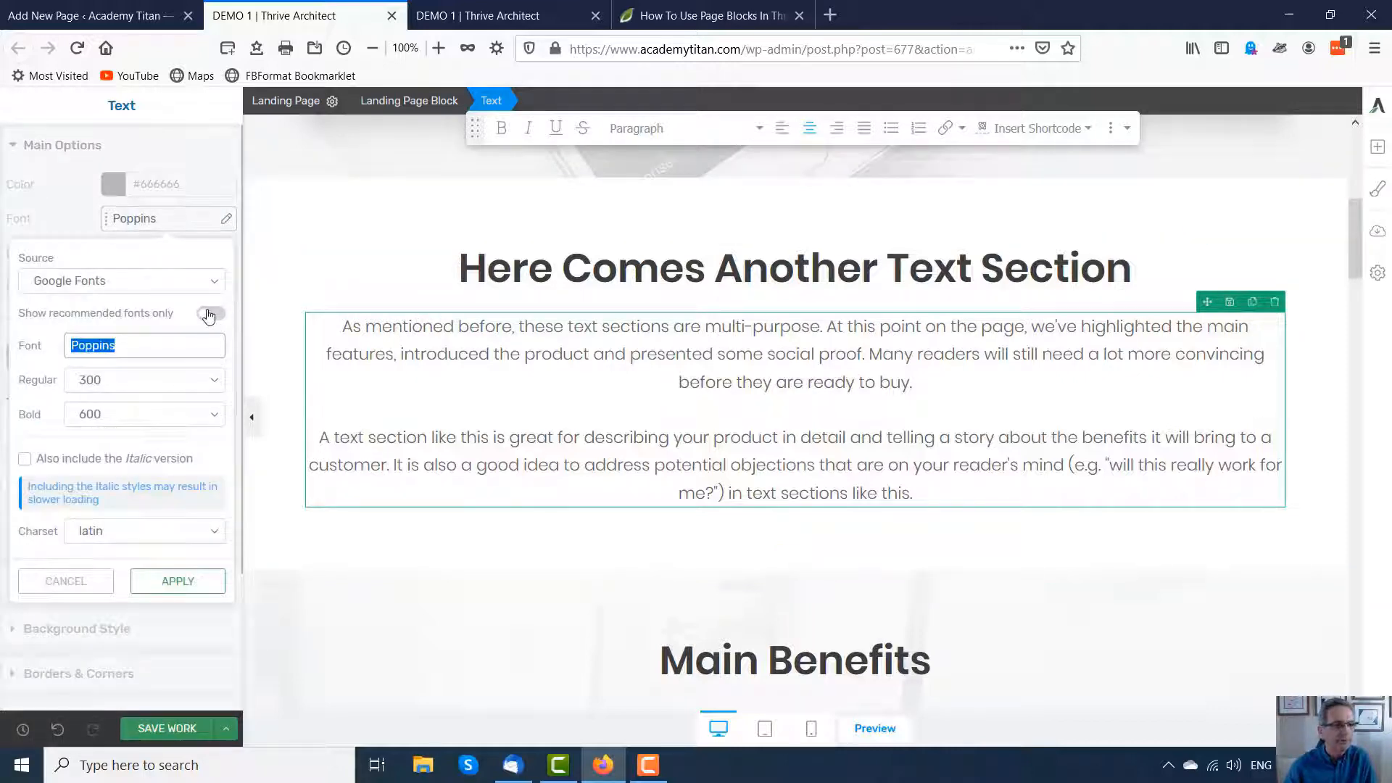
click(214, 281)
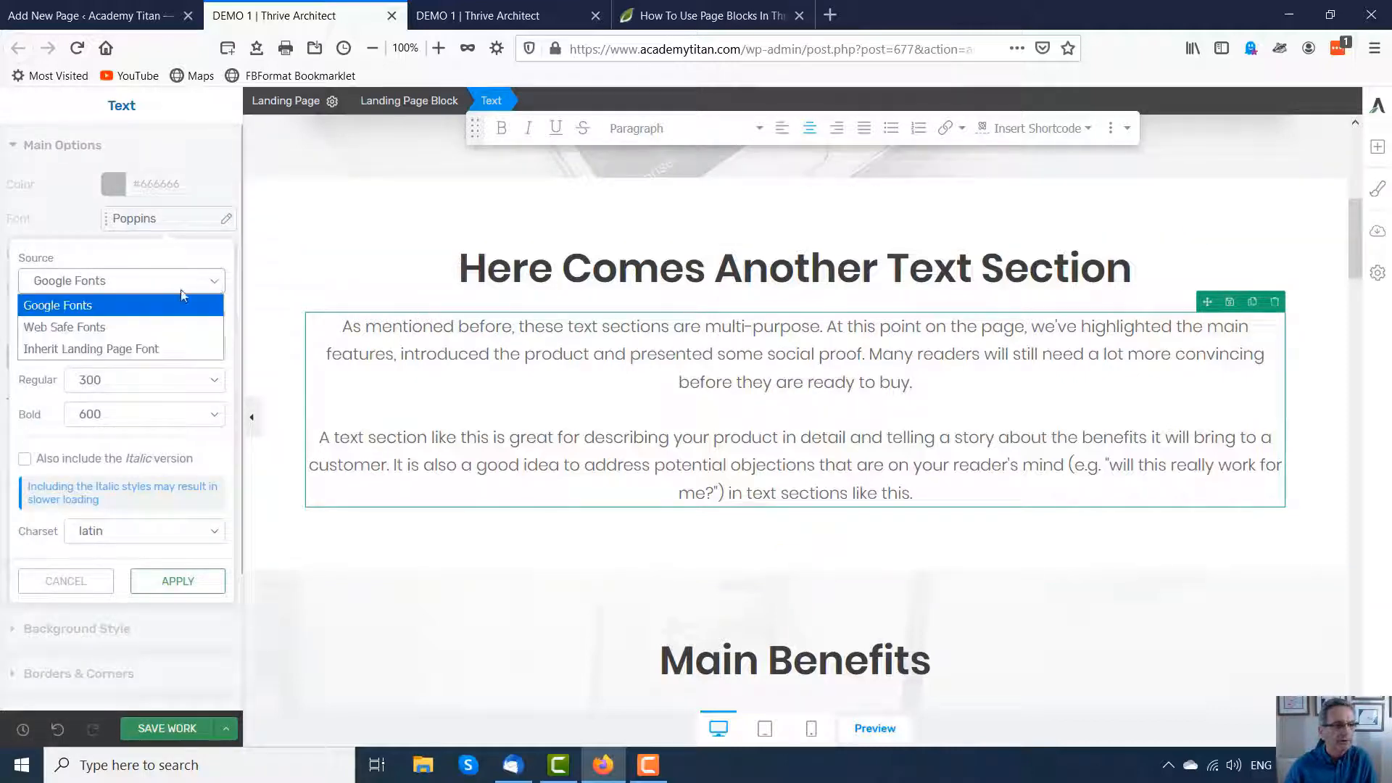
click(71, 329)
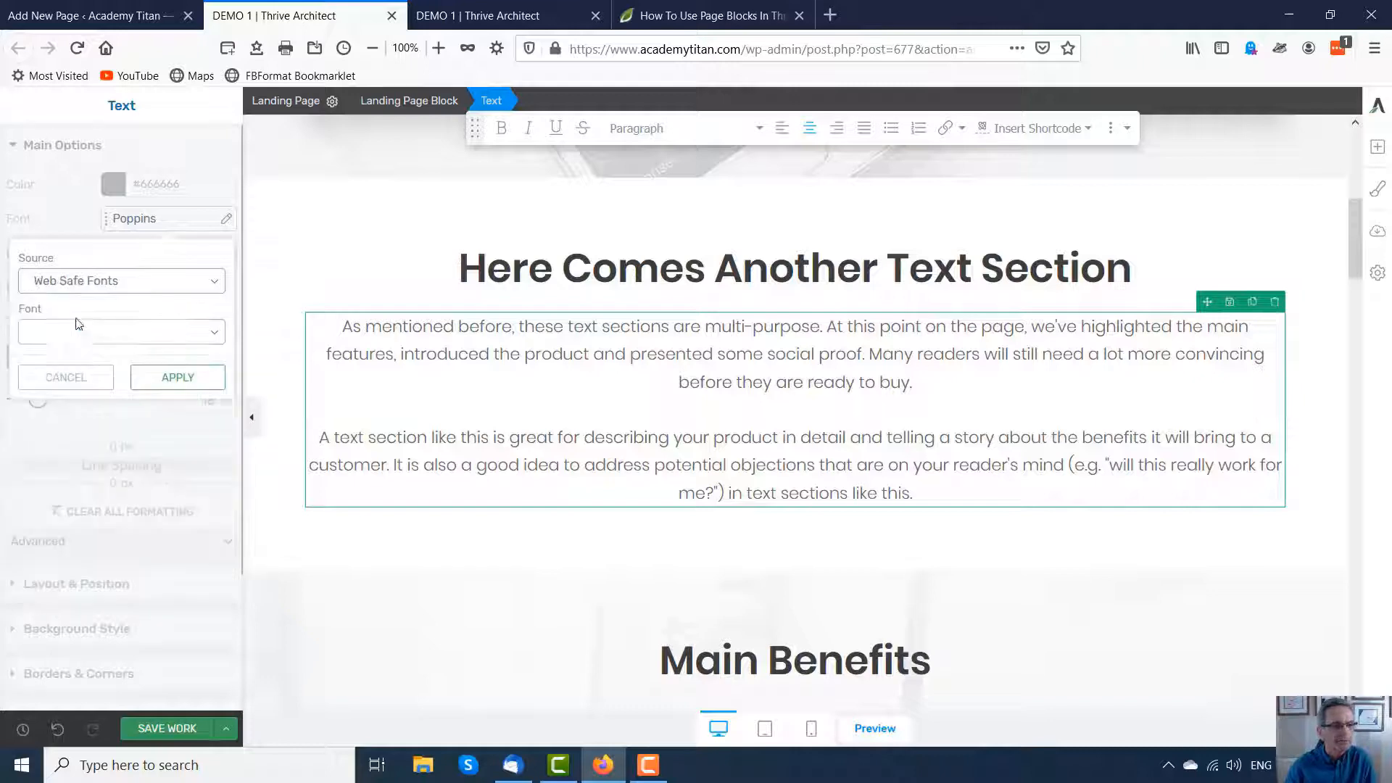
click(220, 335)
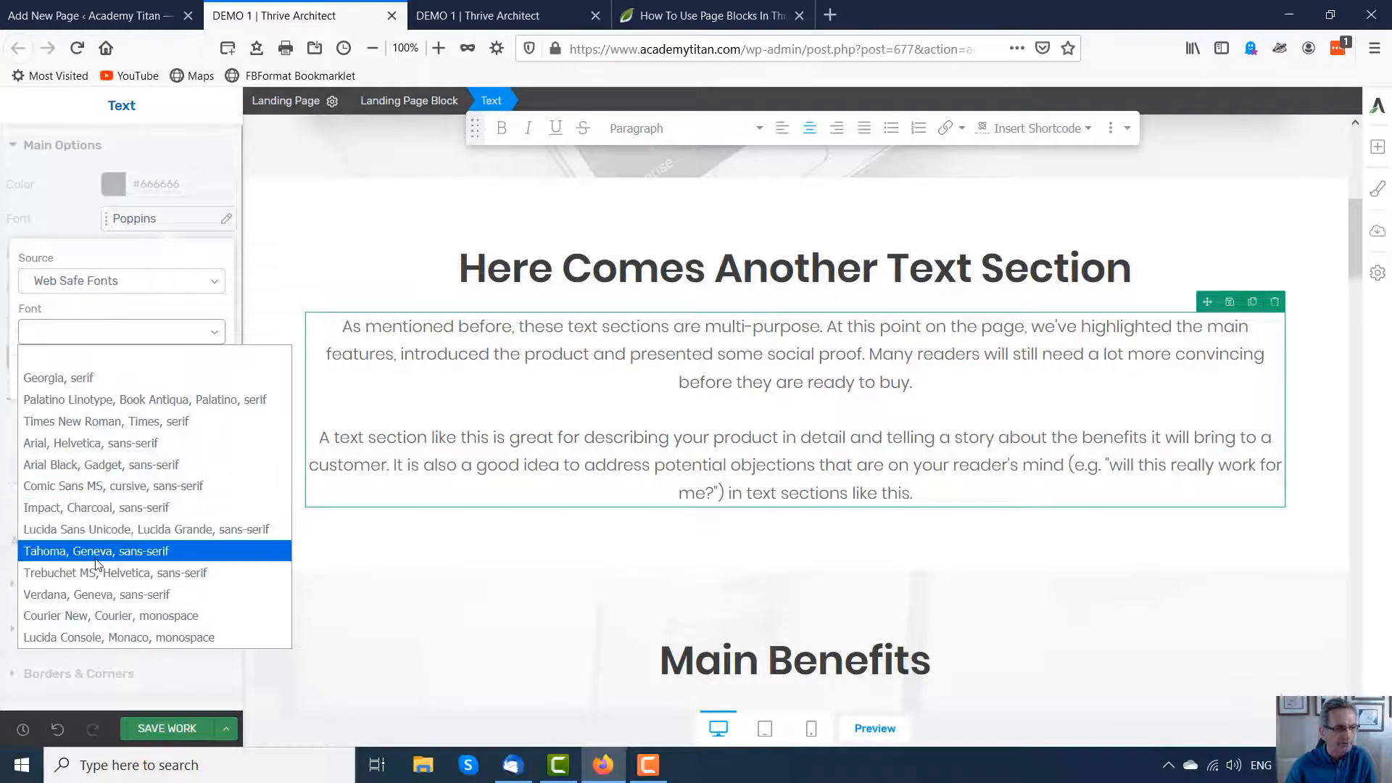
click(61, 530)
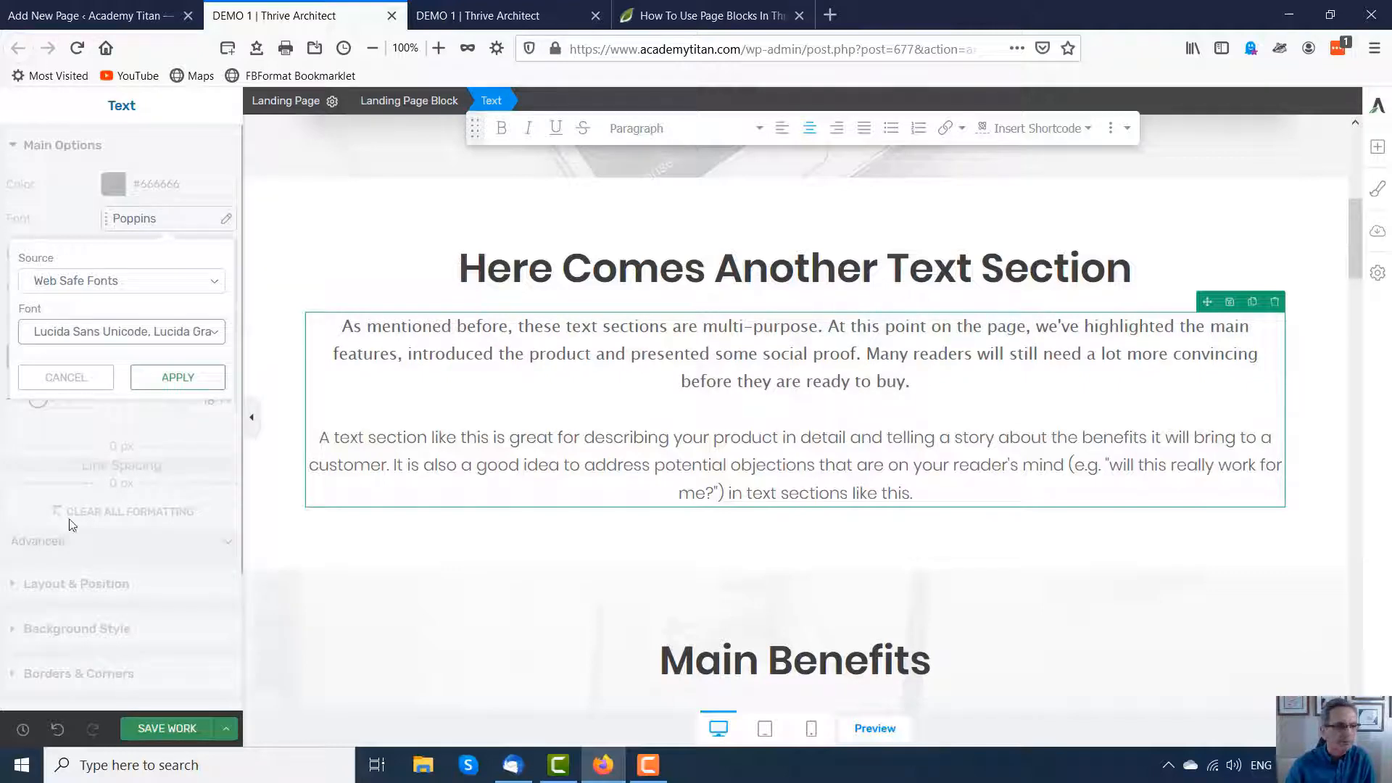
click(215, 332)
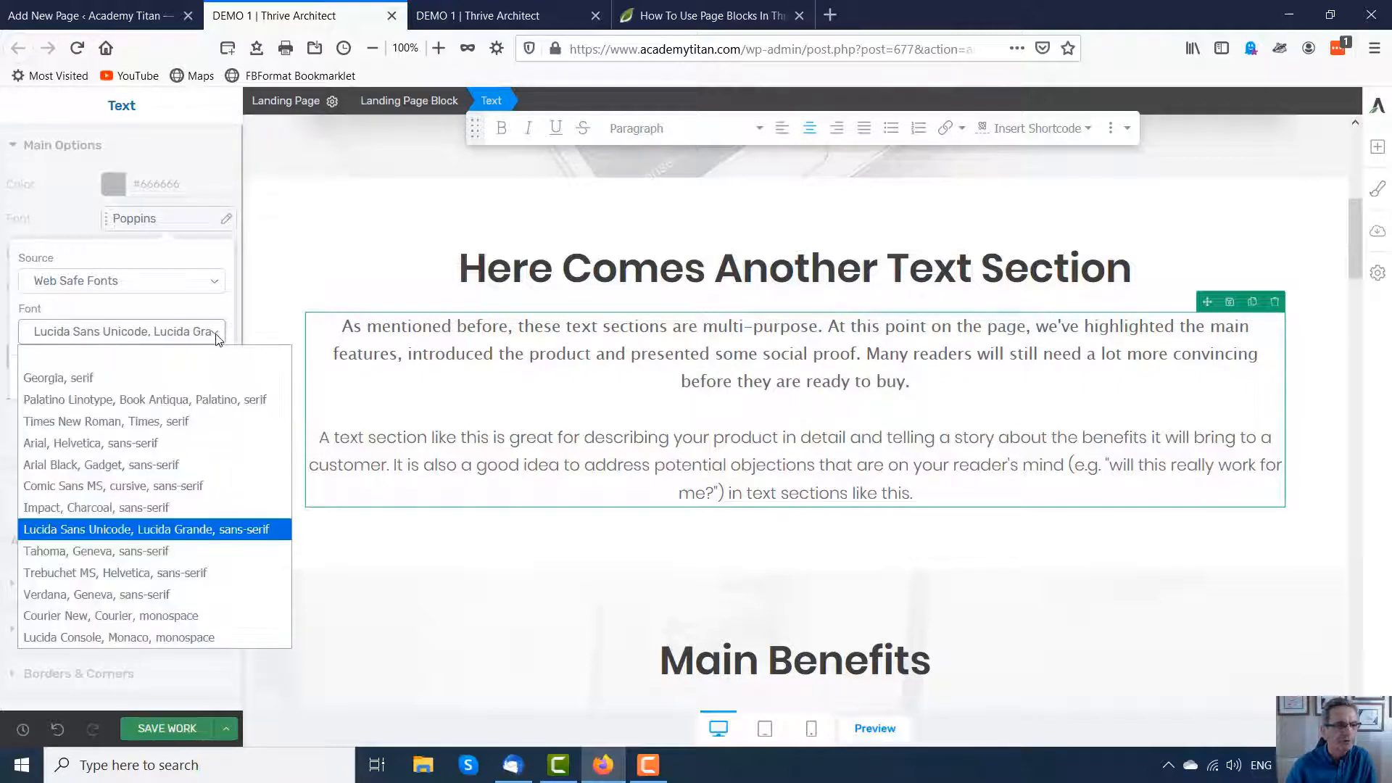
click(84, 638)
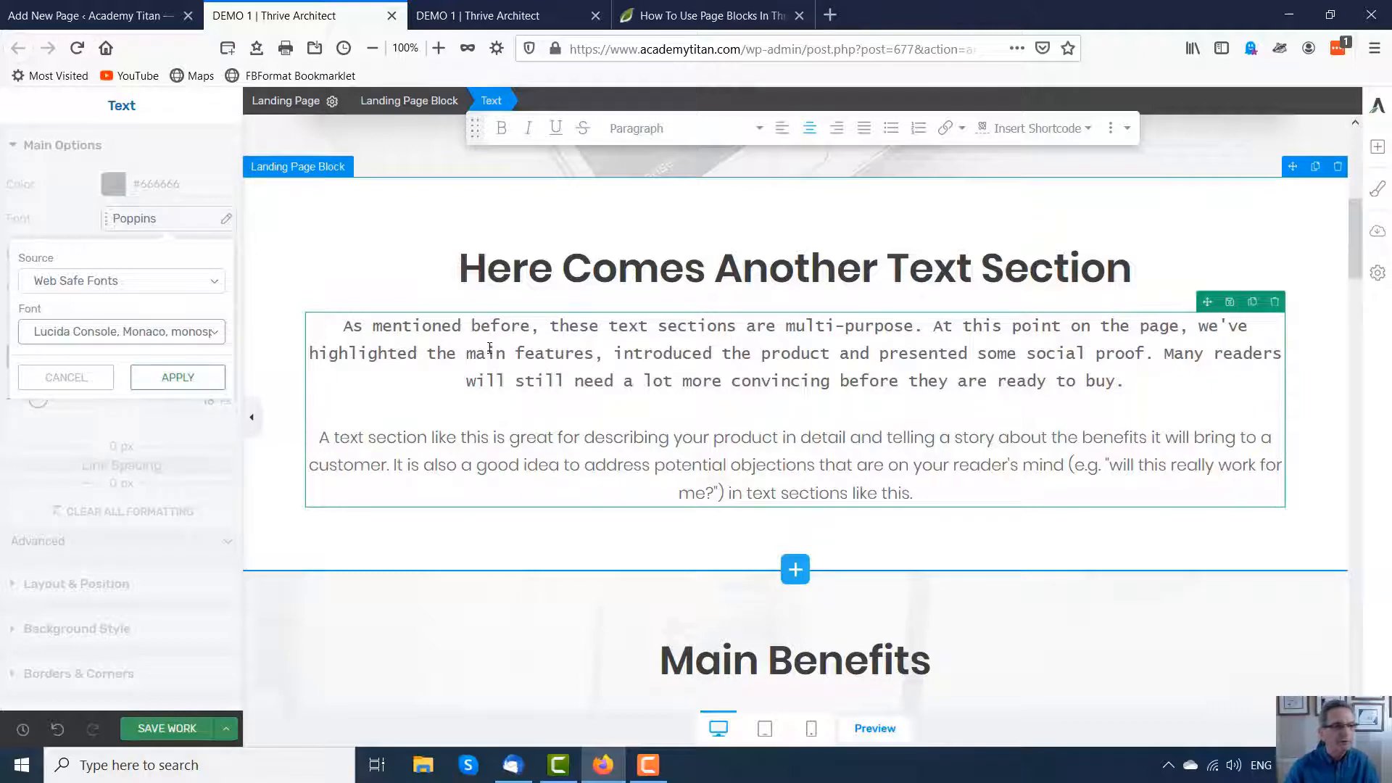
Step: Make the same first paragraph italic
drag(662, 346, 670, 346)
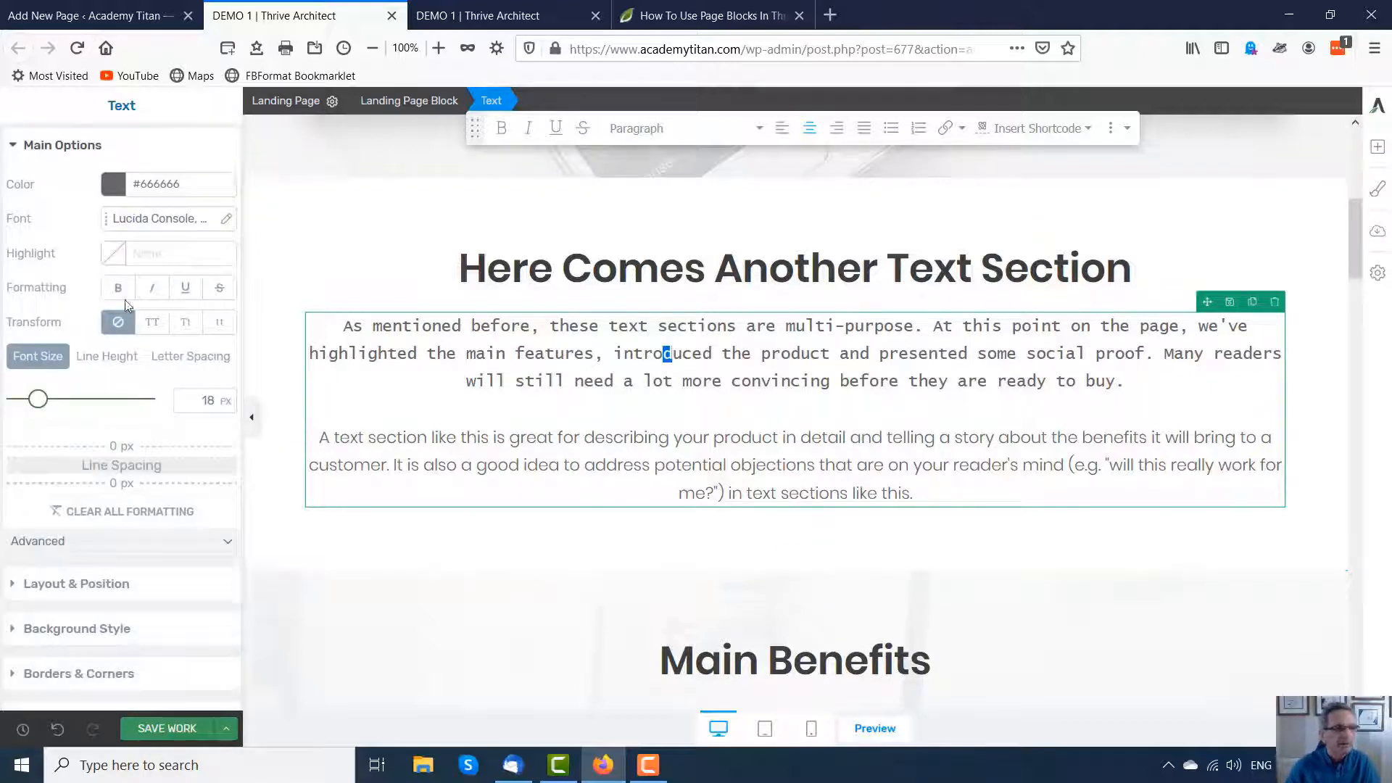
click(154, 286)
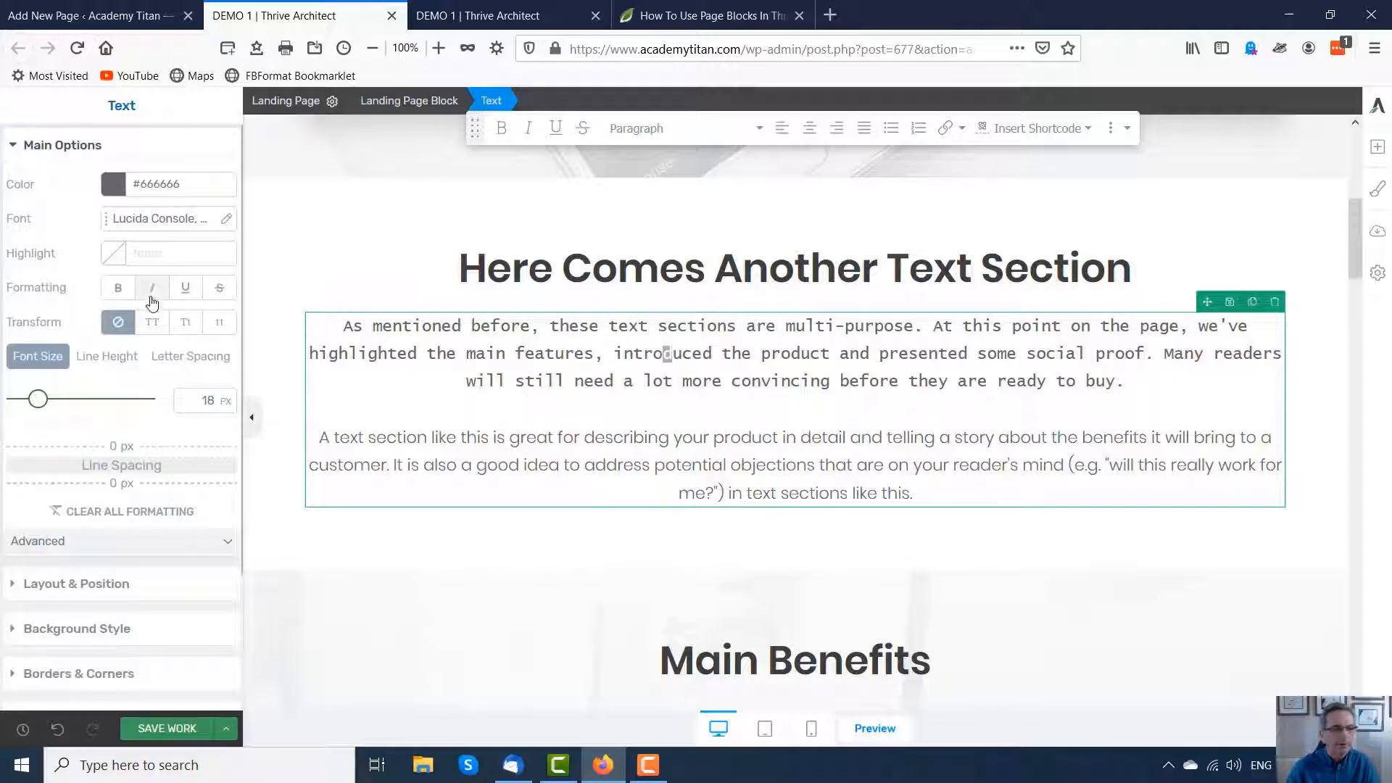
click(155, 288)
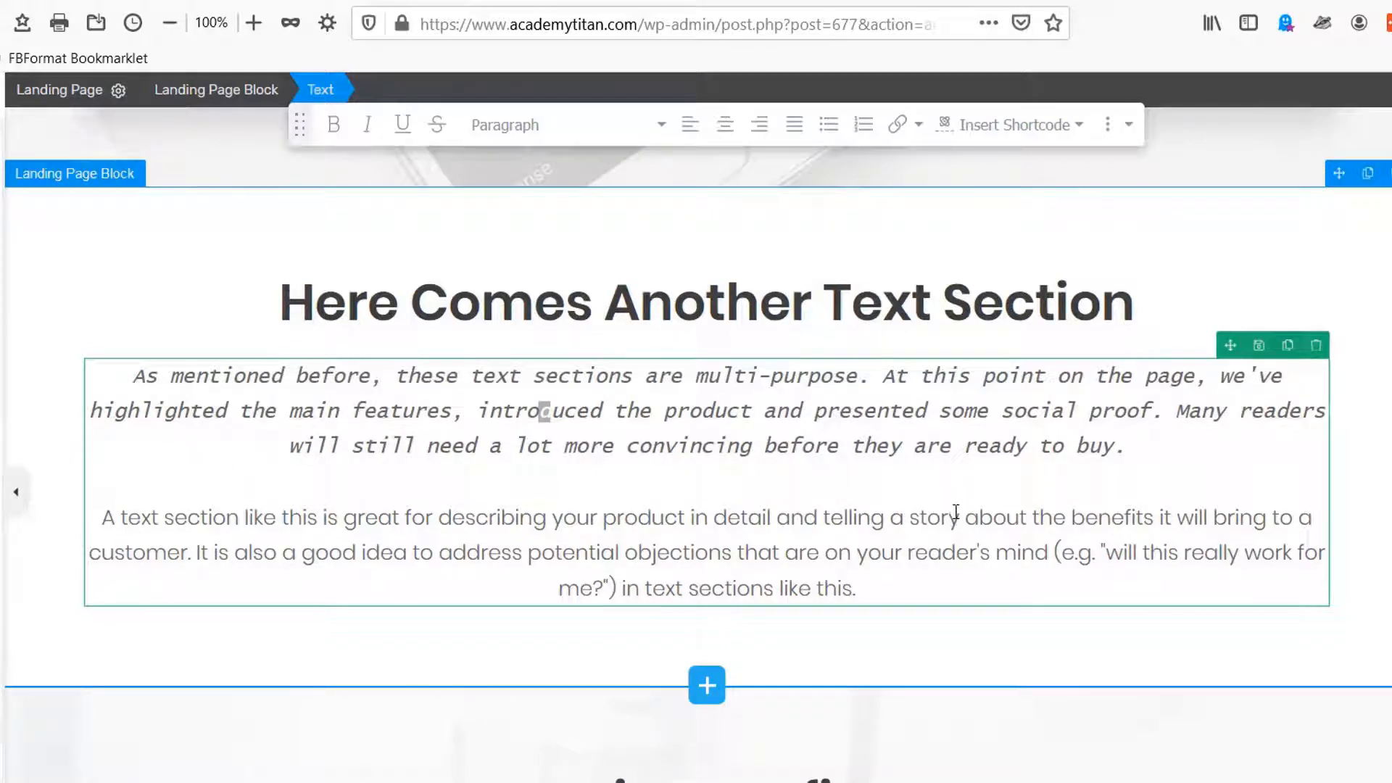
Step: Update the template's Paragraph style to match the formatted first paragraph
click(593, 418)
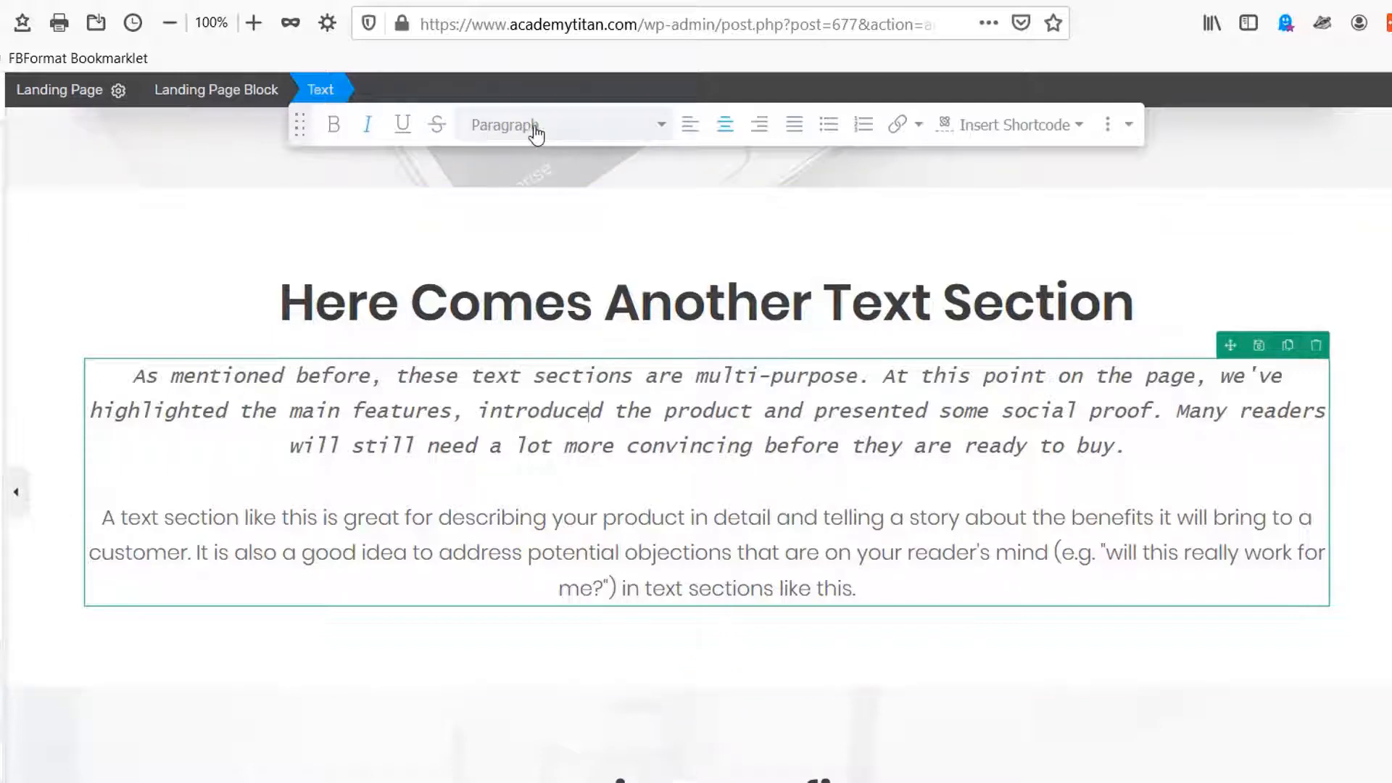
click(663, 131)
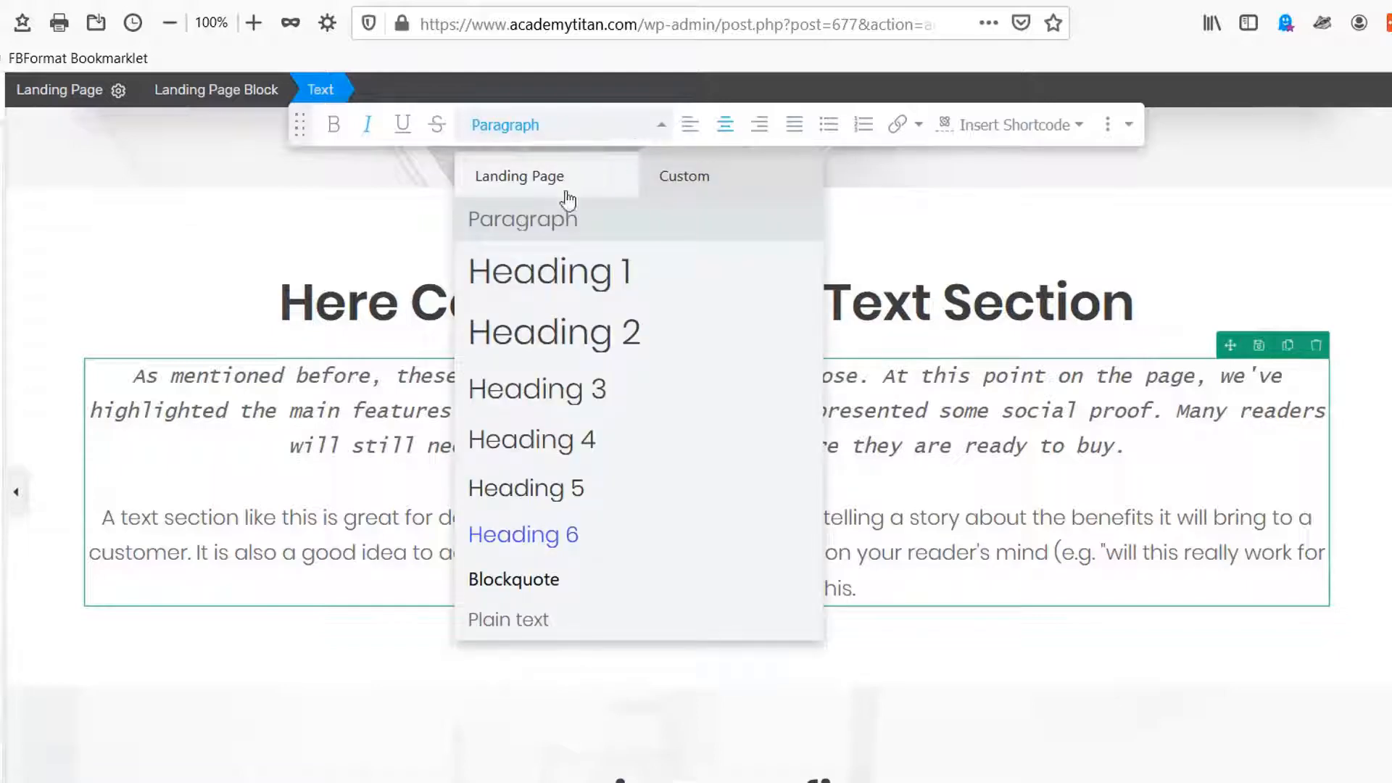
mouse_move(529, 219)
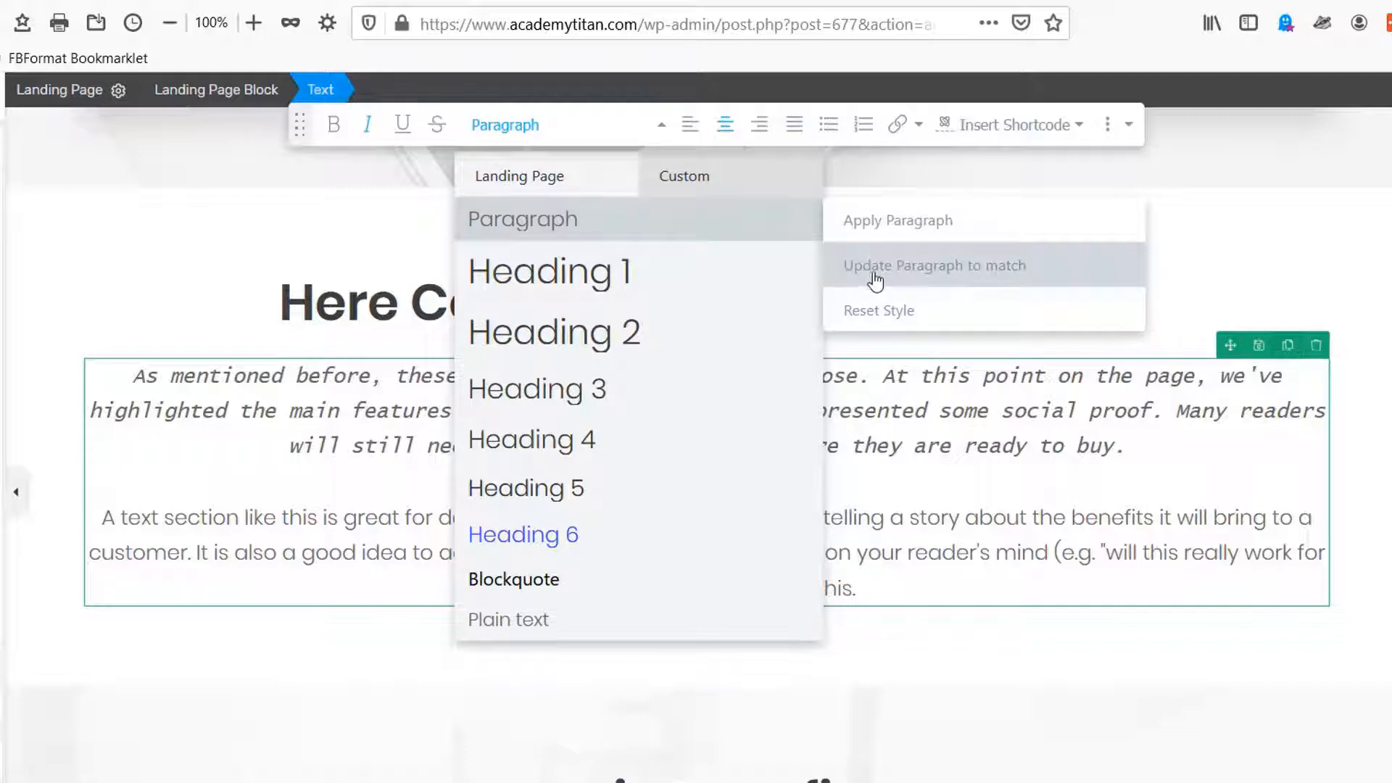
click(944, 270)
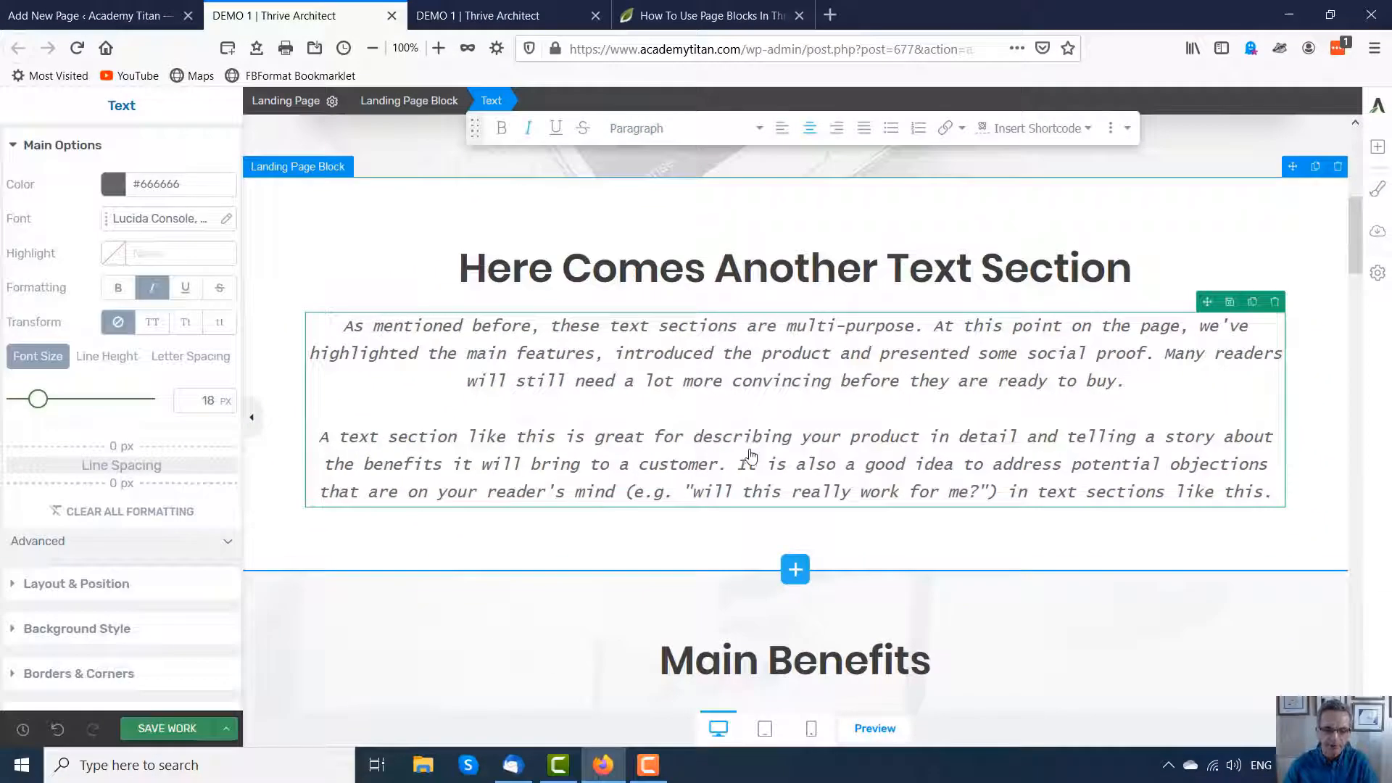
Step: Scroll through the page to review the updated paragraph style across all blocks
scroll(620, 525, down, 3)
scroll(728, 443, down, 2)
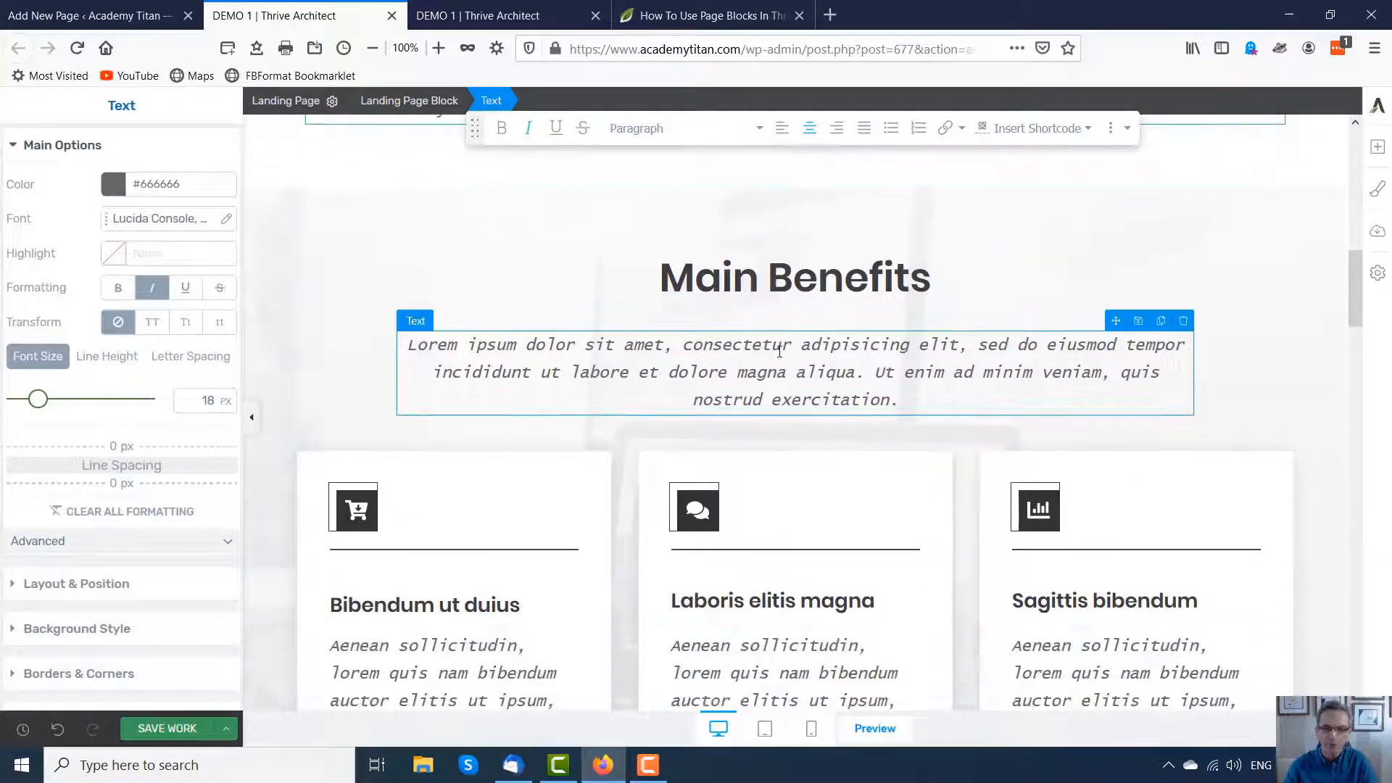
scroll(746, 481, down, 3)
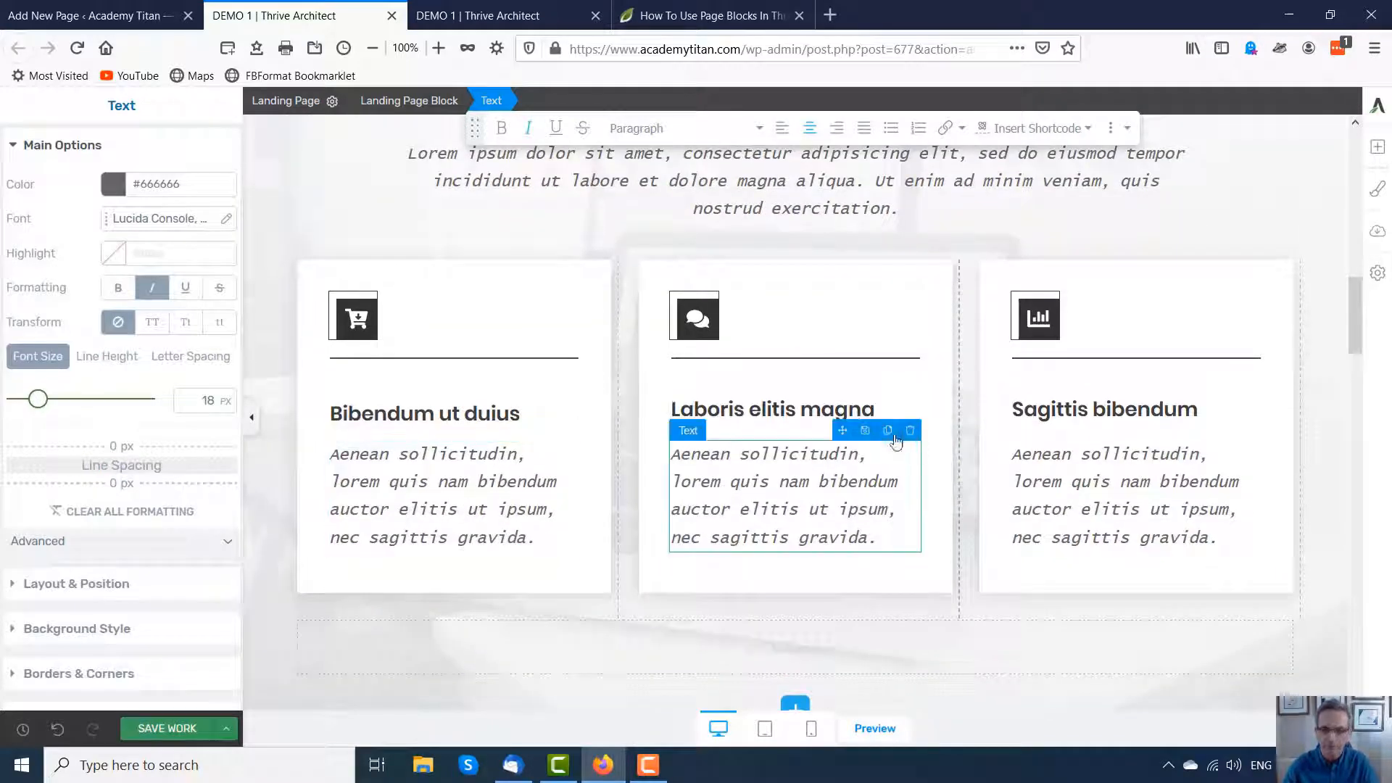
scroll(901, 436, down, 7)
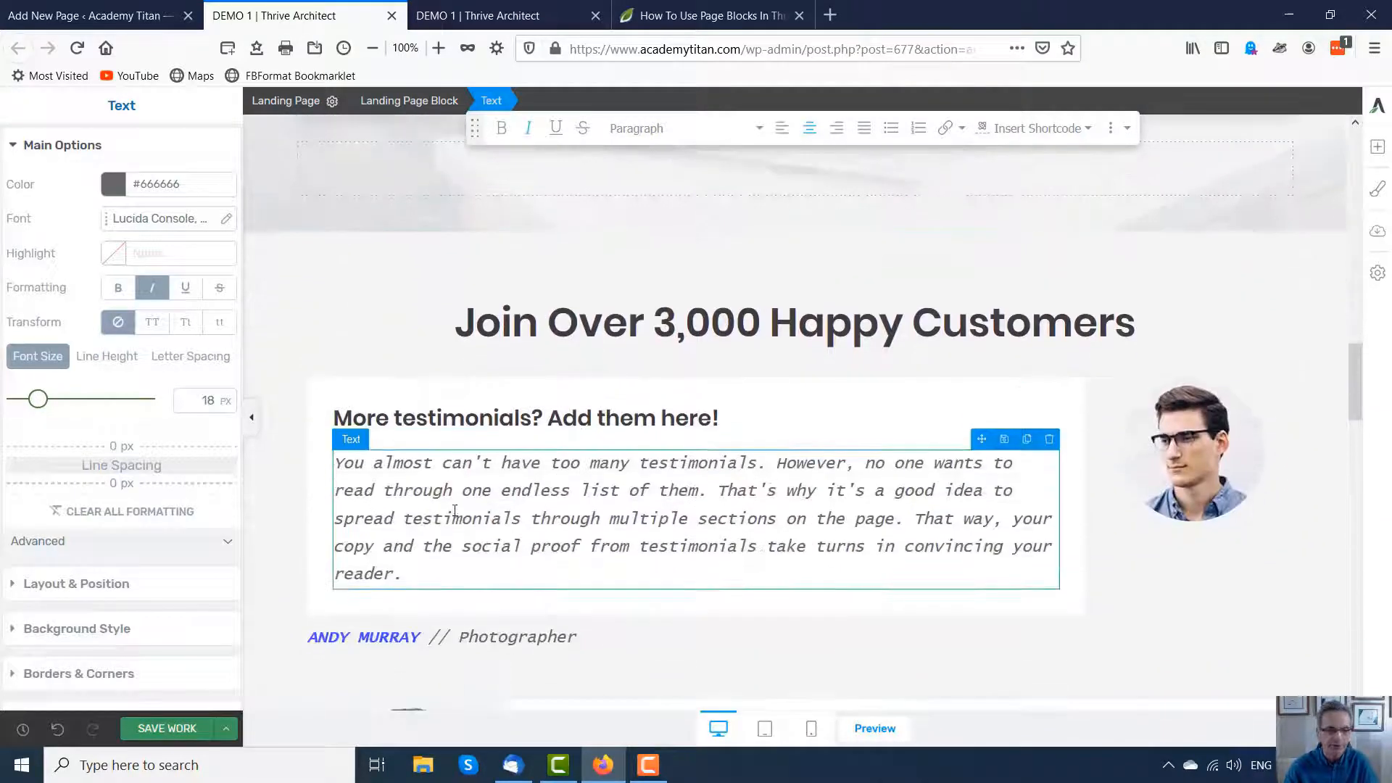
scroll(812, 477, down, 2)
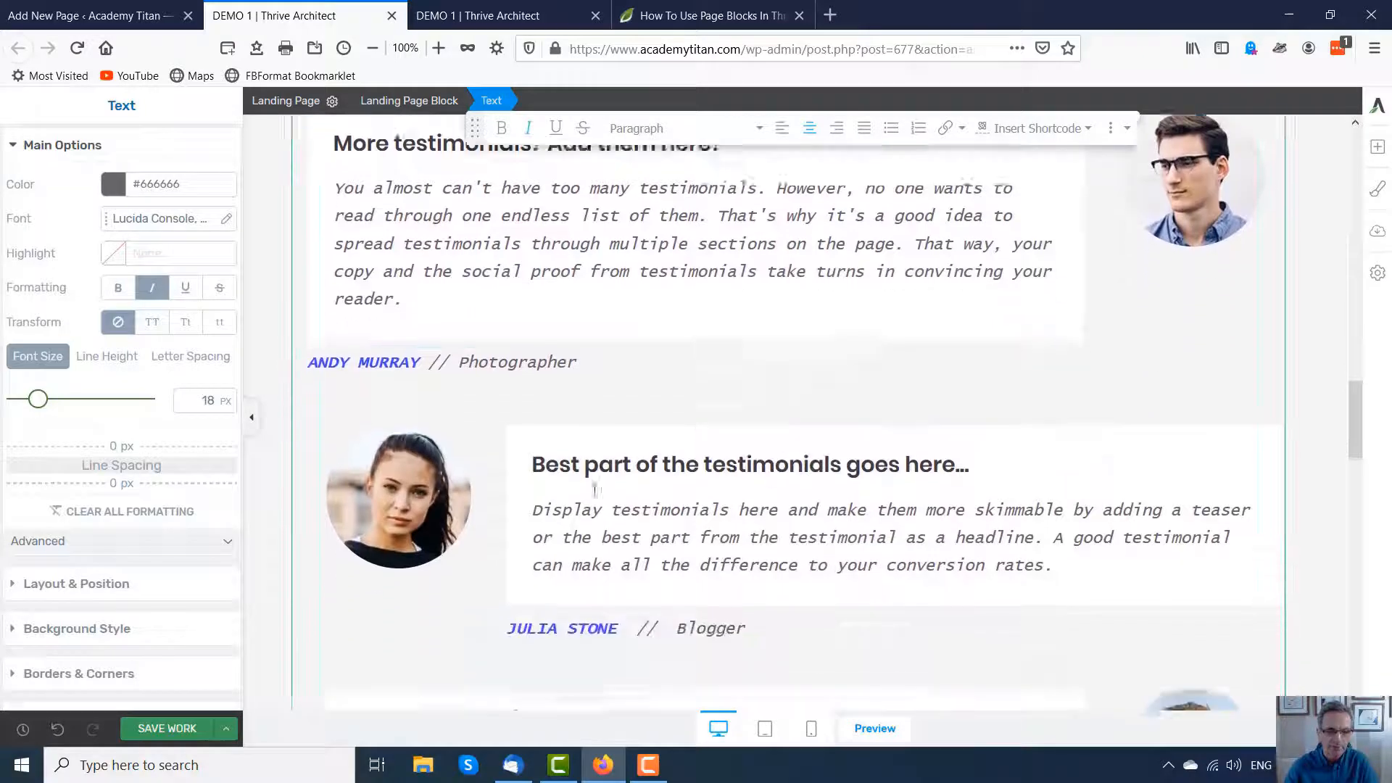
scroll(912, 485, down, 5)
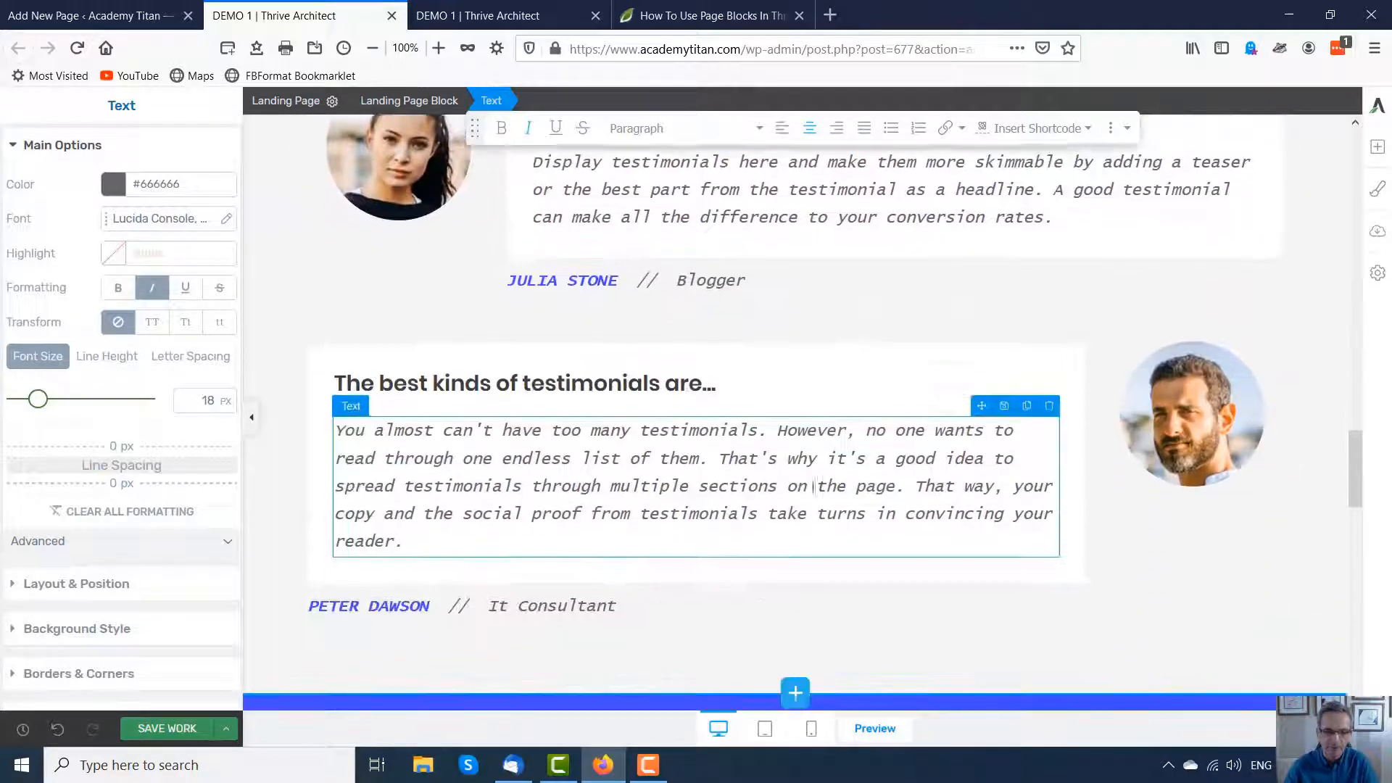
scroll(660, 438, down, 3)
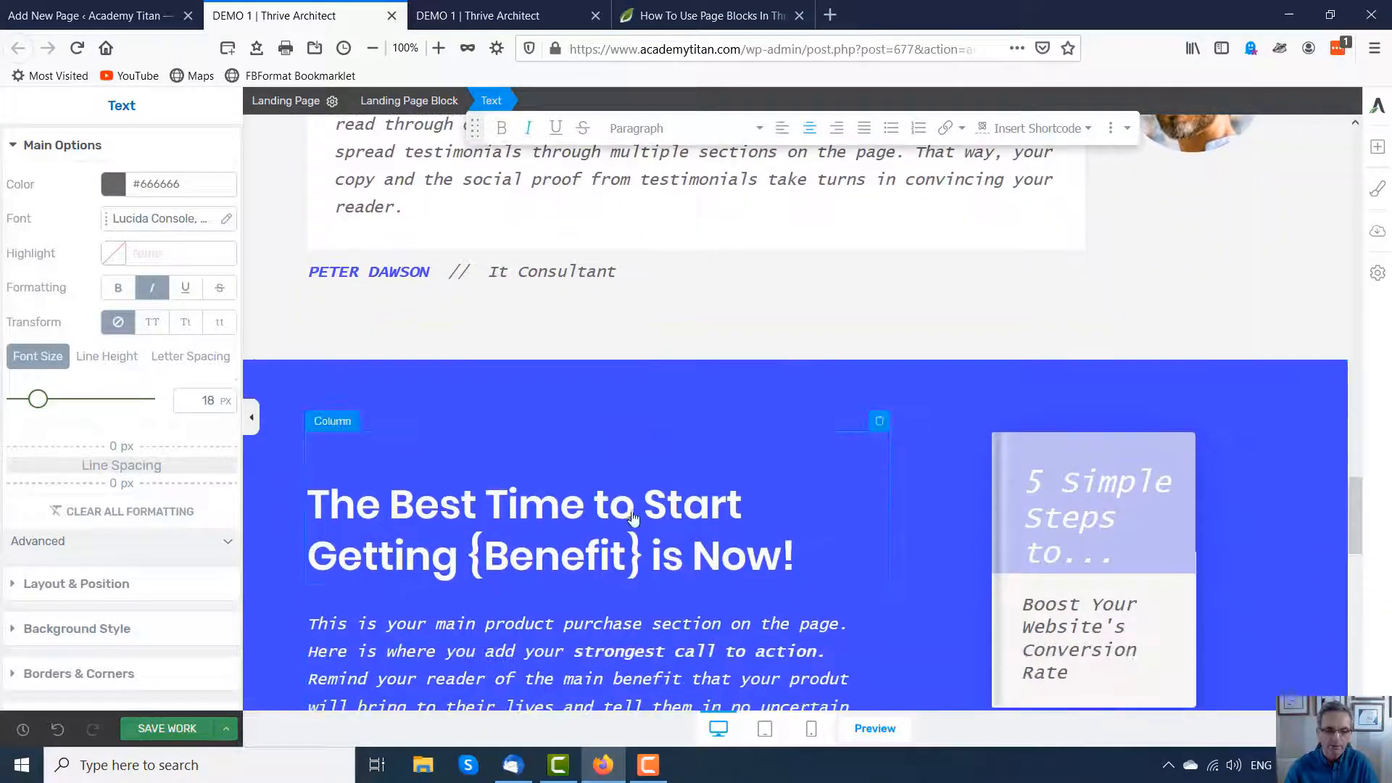
scroll(551, 471, down, 2)
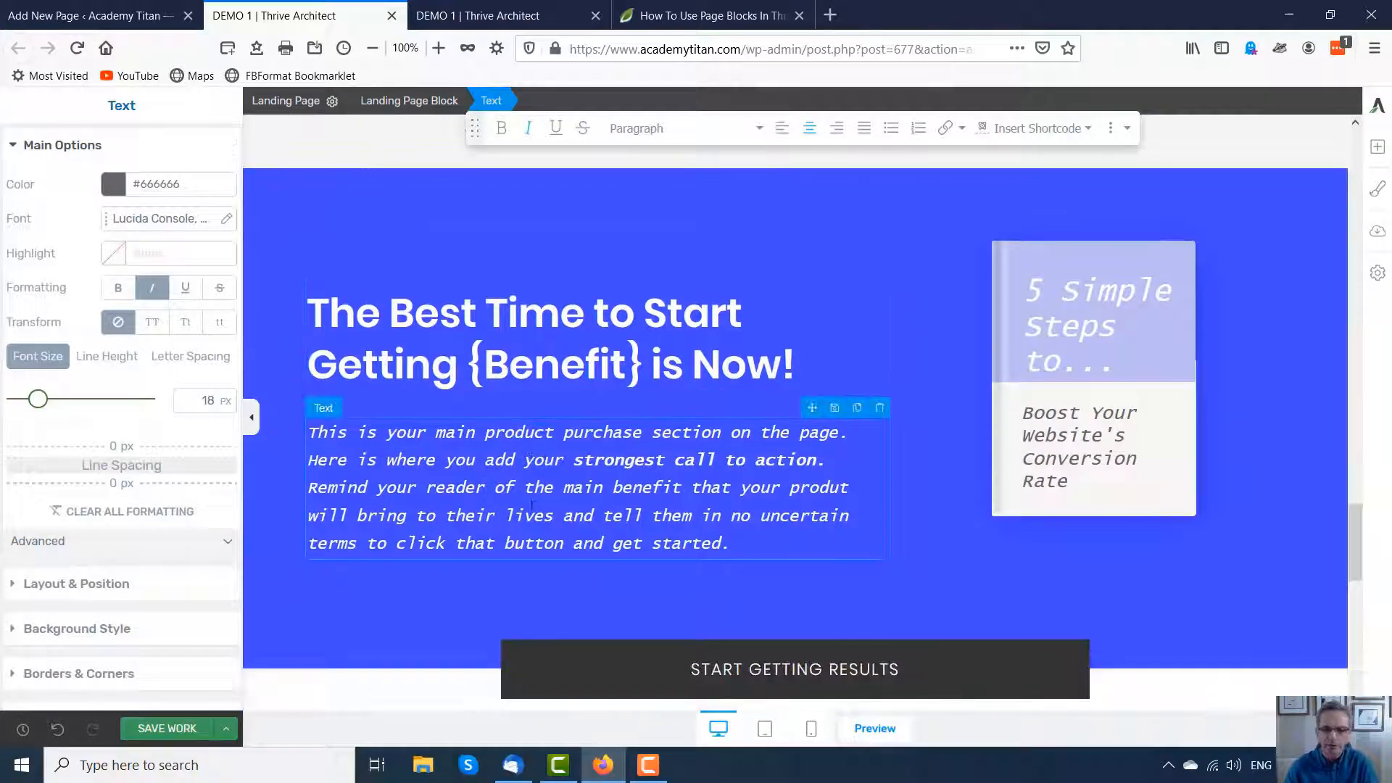
scroll(530, 498, up, 10)
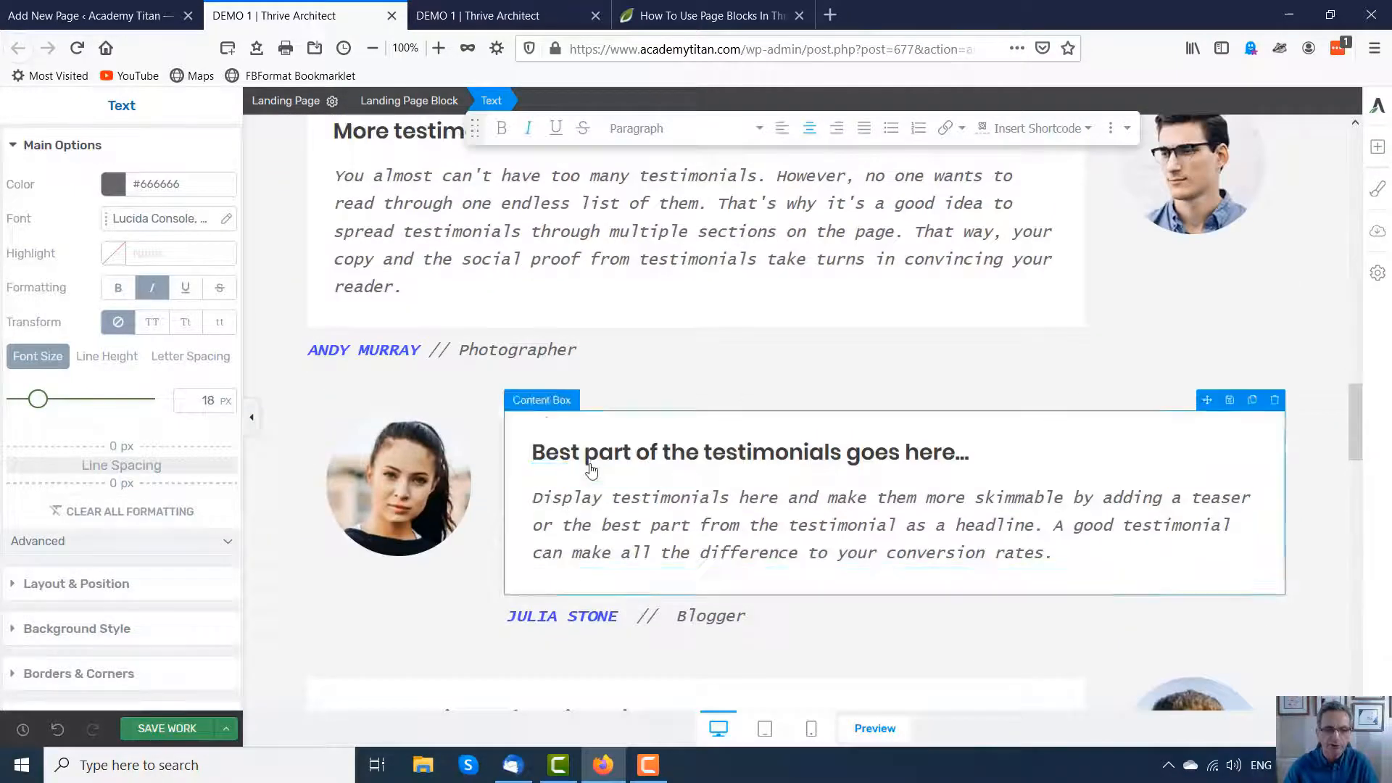
scroll(591, 470, up, 15)
scroll(668, 478, up, 10)
scroll(662, 431, down, 10)
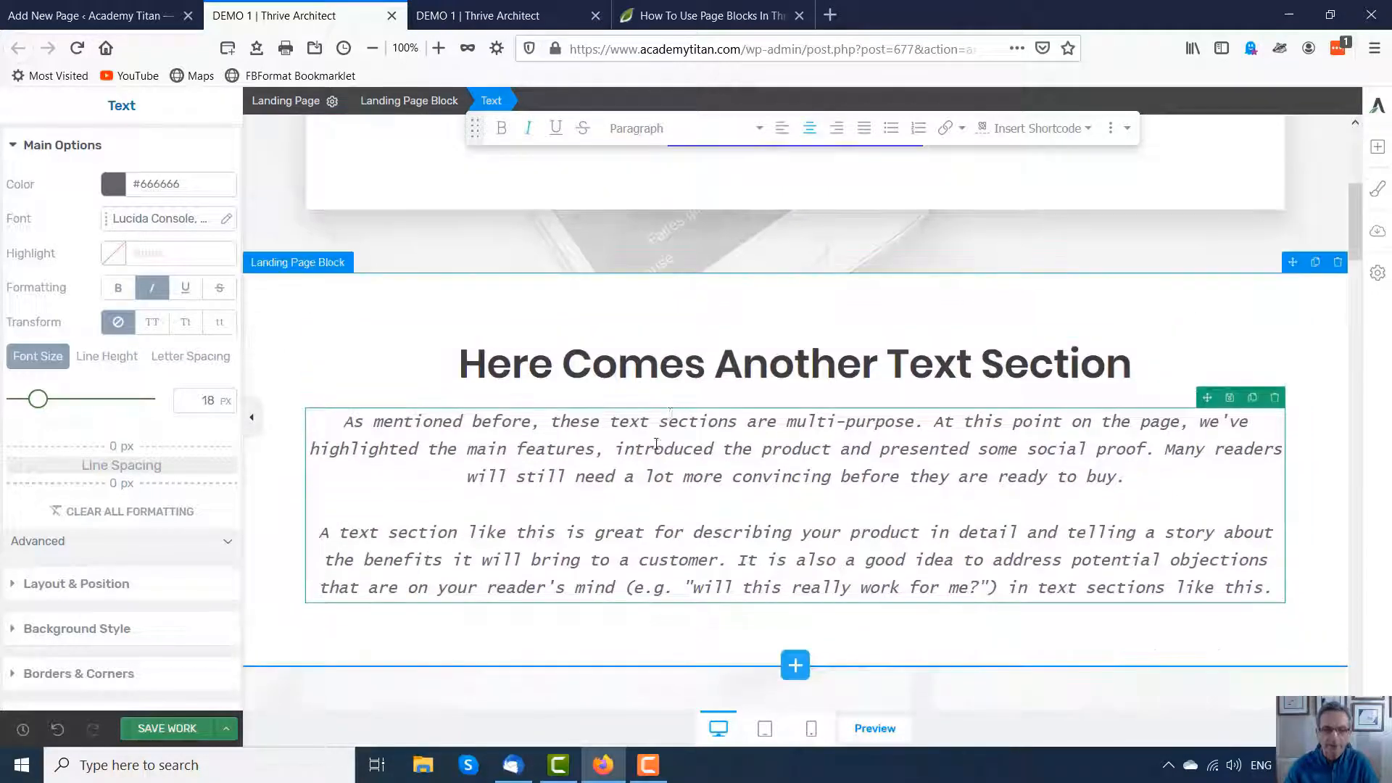
Step: Switch the font source of the 'Here Comes Another Text Section' heading to Web Safe Fonts
click(714, 368)
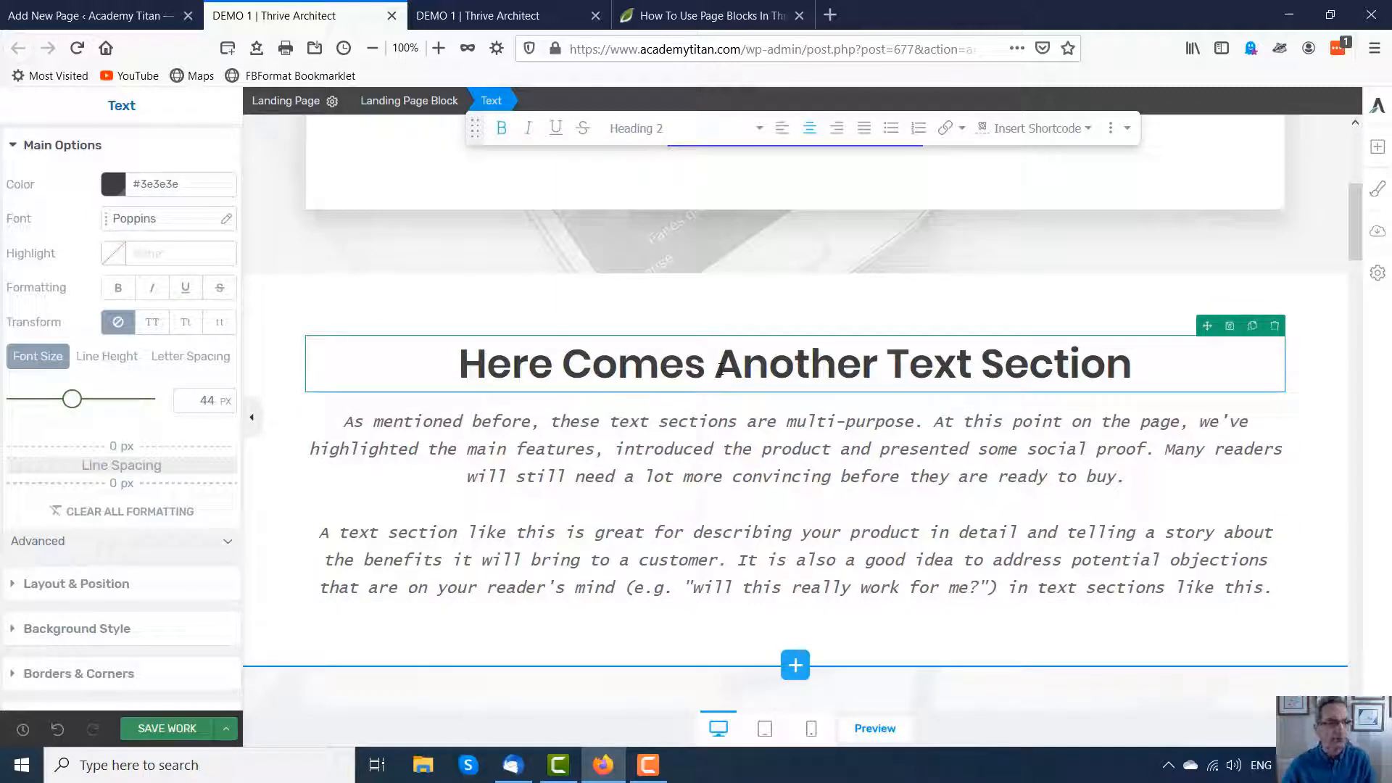
click(226, 218)
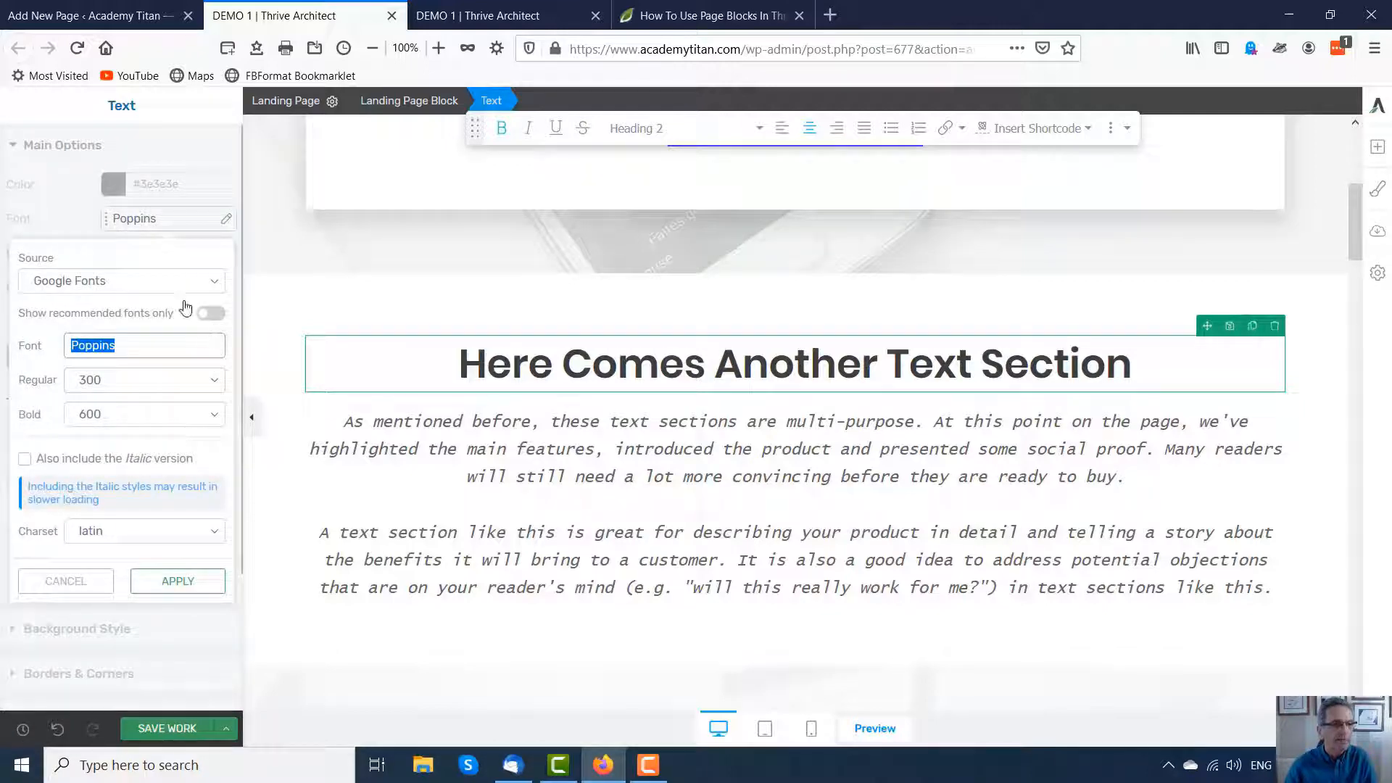
click(214, 281)
click(120, 328)
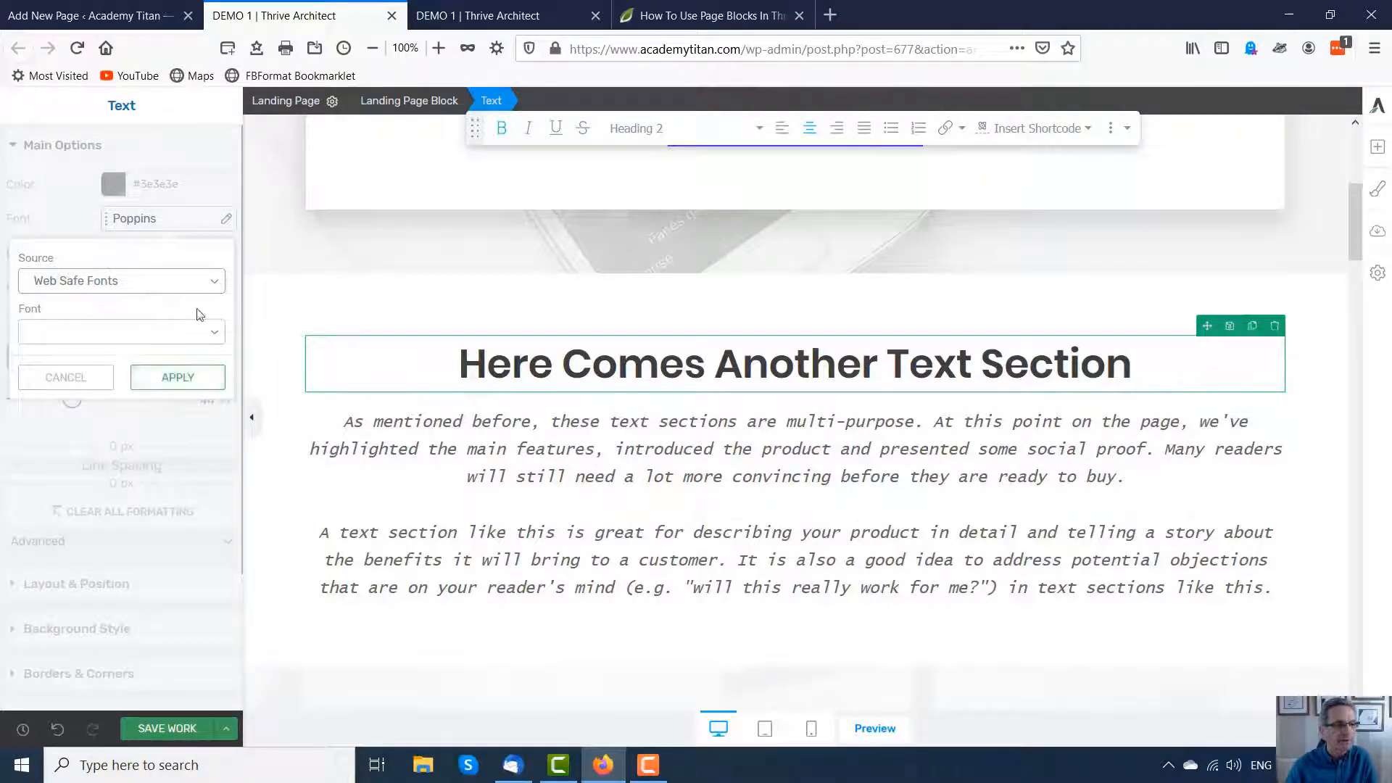
click(218, 284)
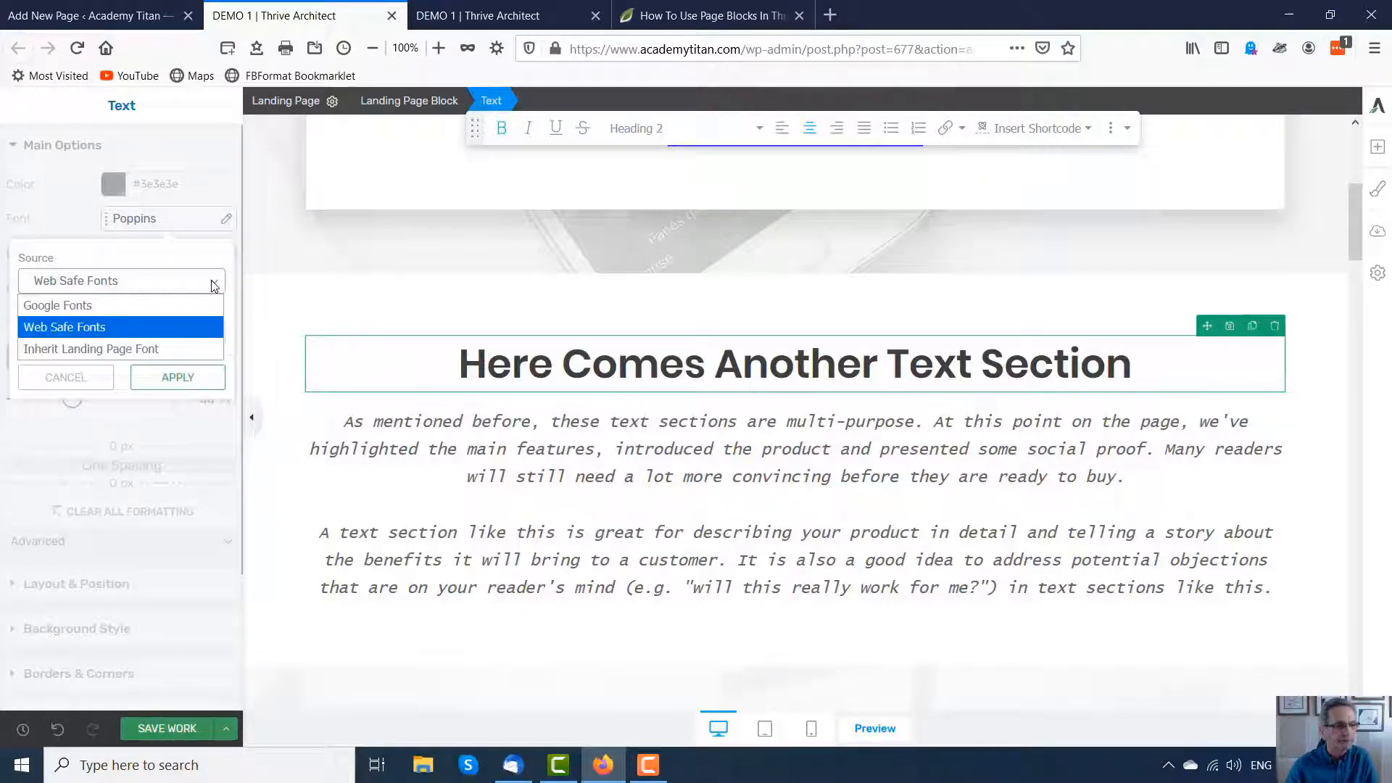
click(76, 327)
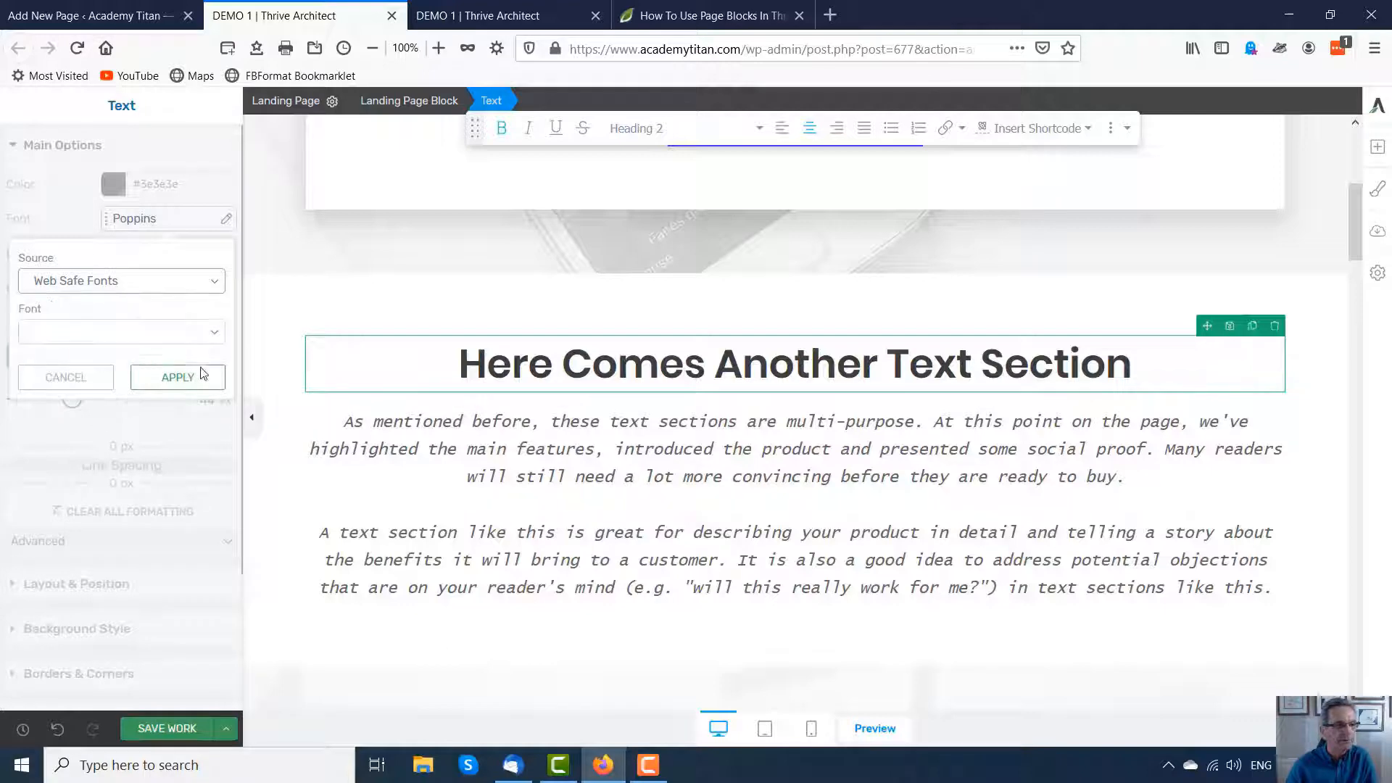
click(215, 331)
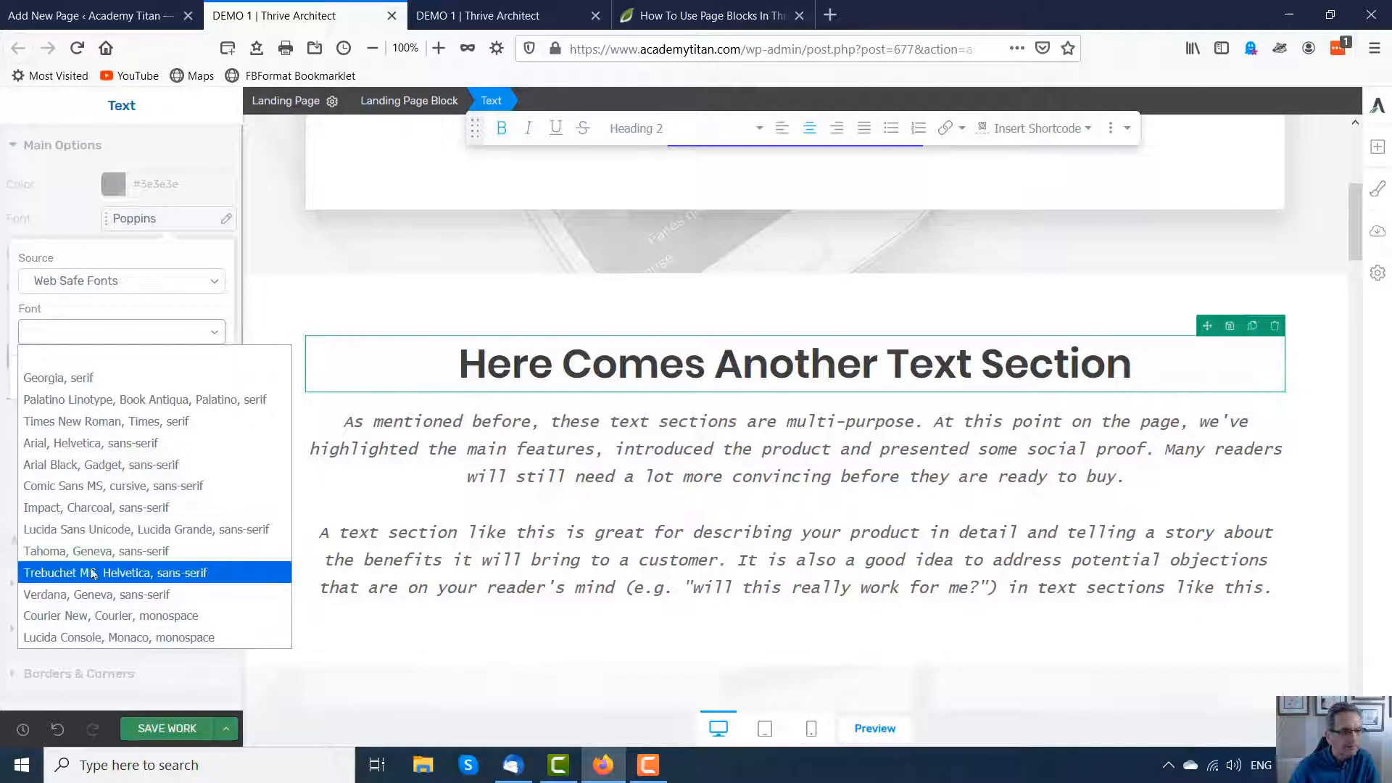
click(52, 574)
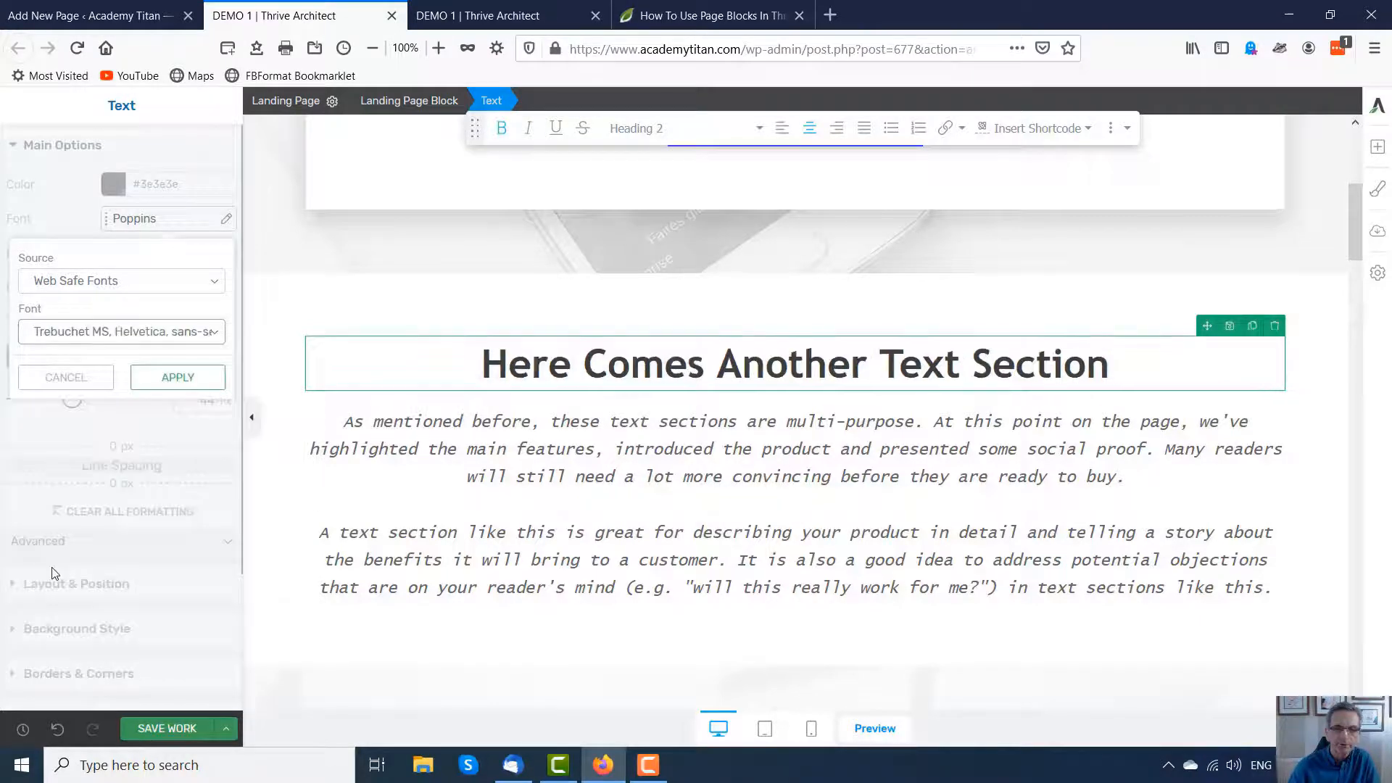
click(215, 333)
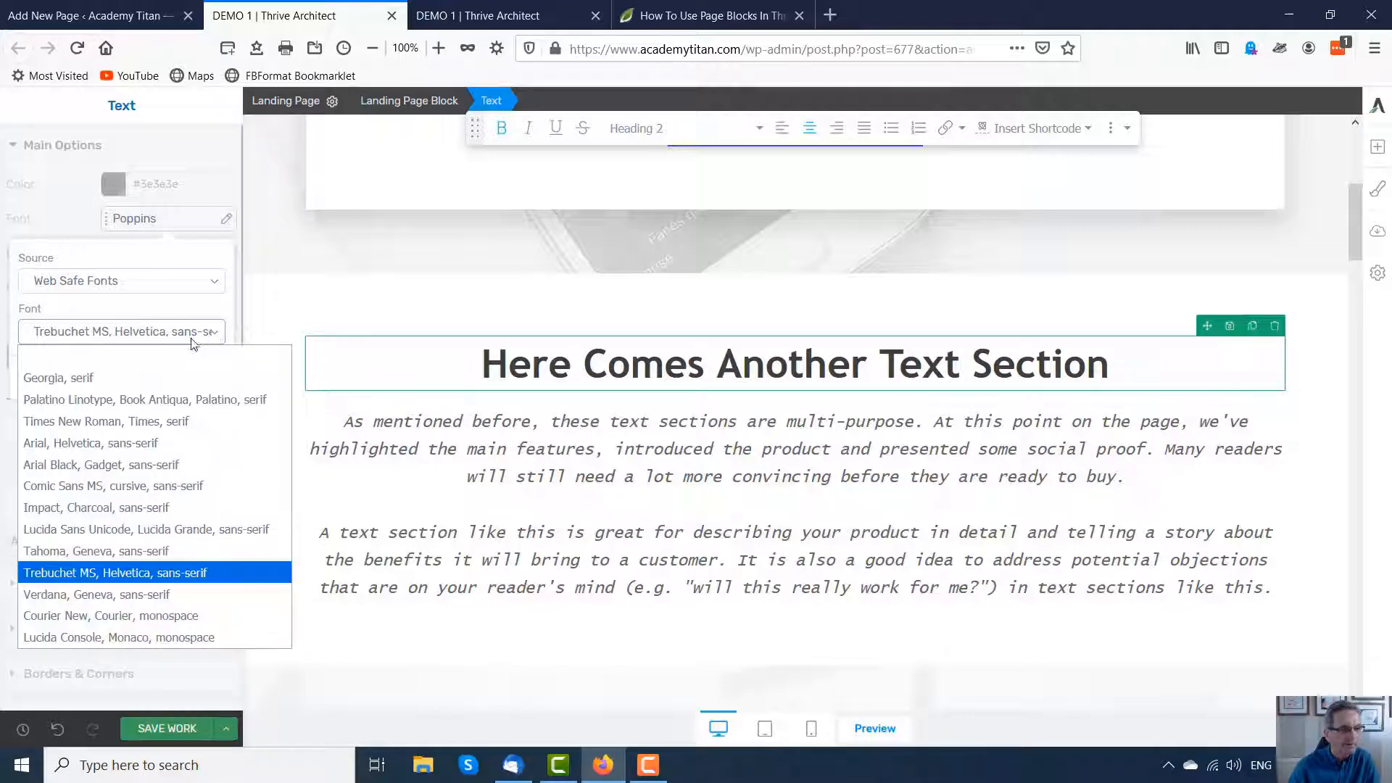
click(49, 444)
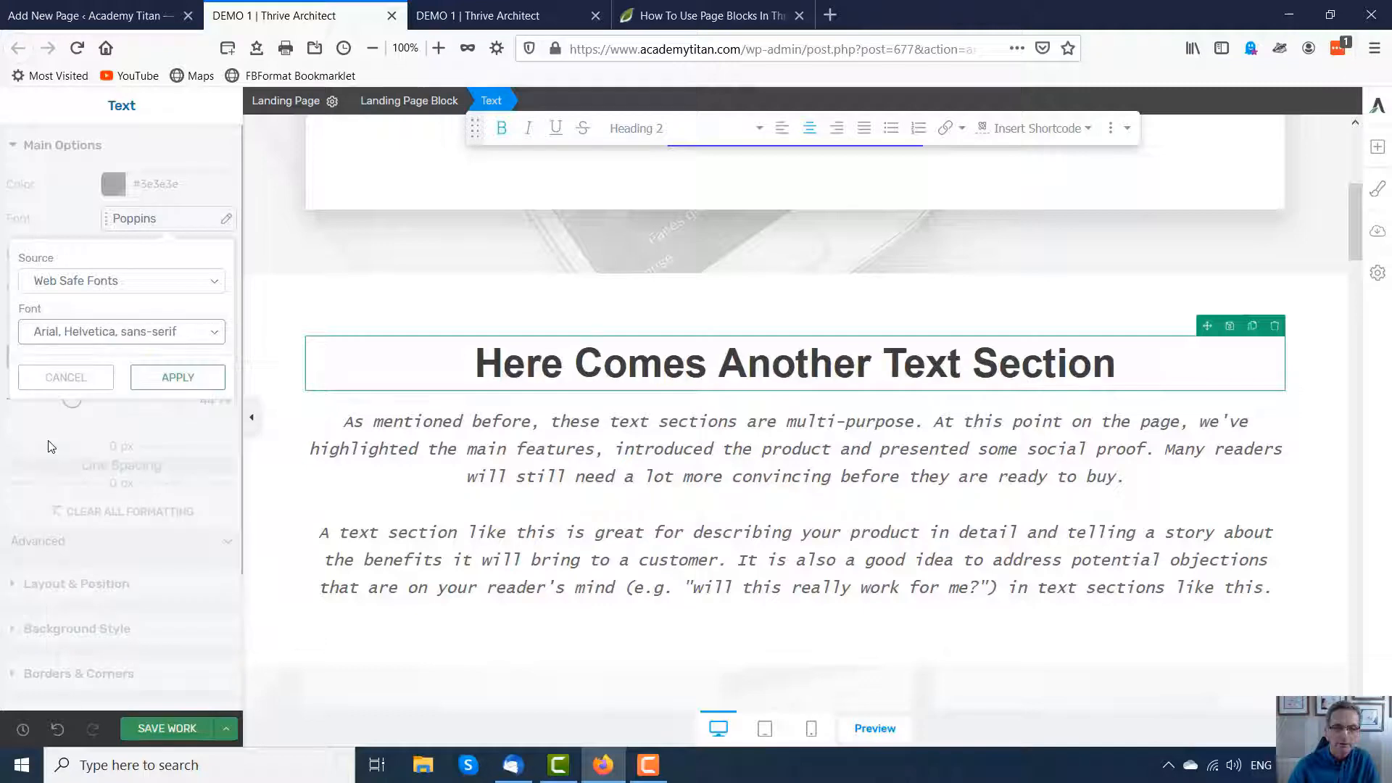
Step: Set the heading's font to Courier New, Courier, monospace
click(216, 332)
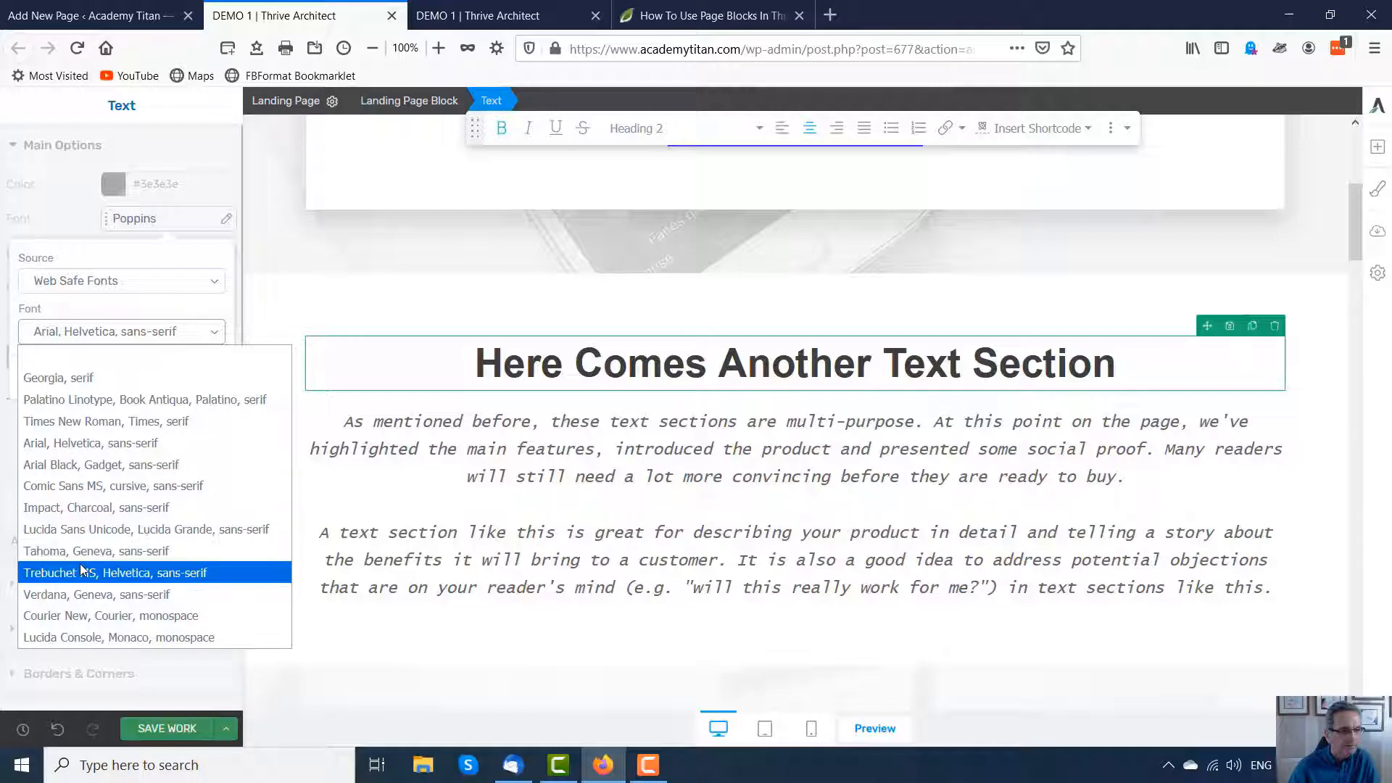
click(46, 616)
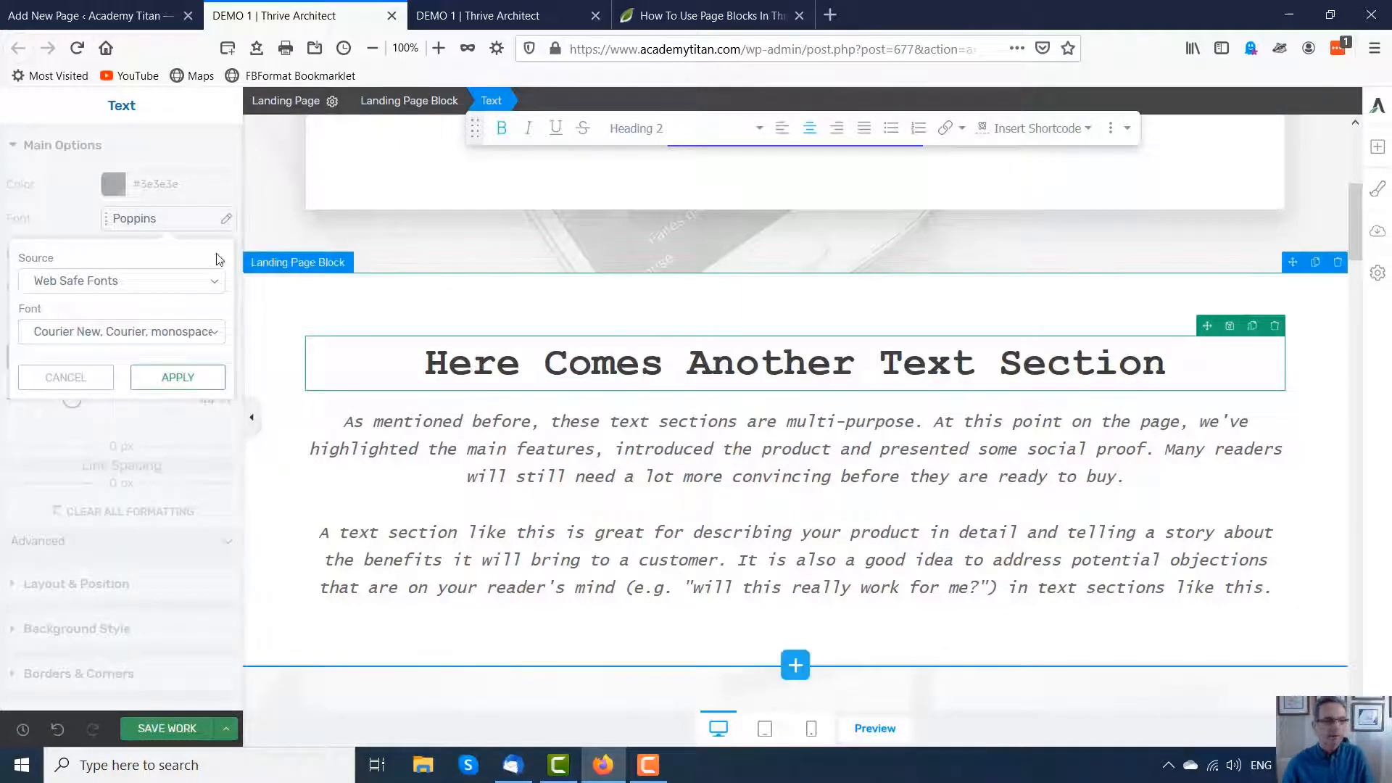
click(530, 364)
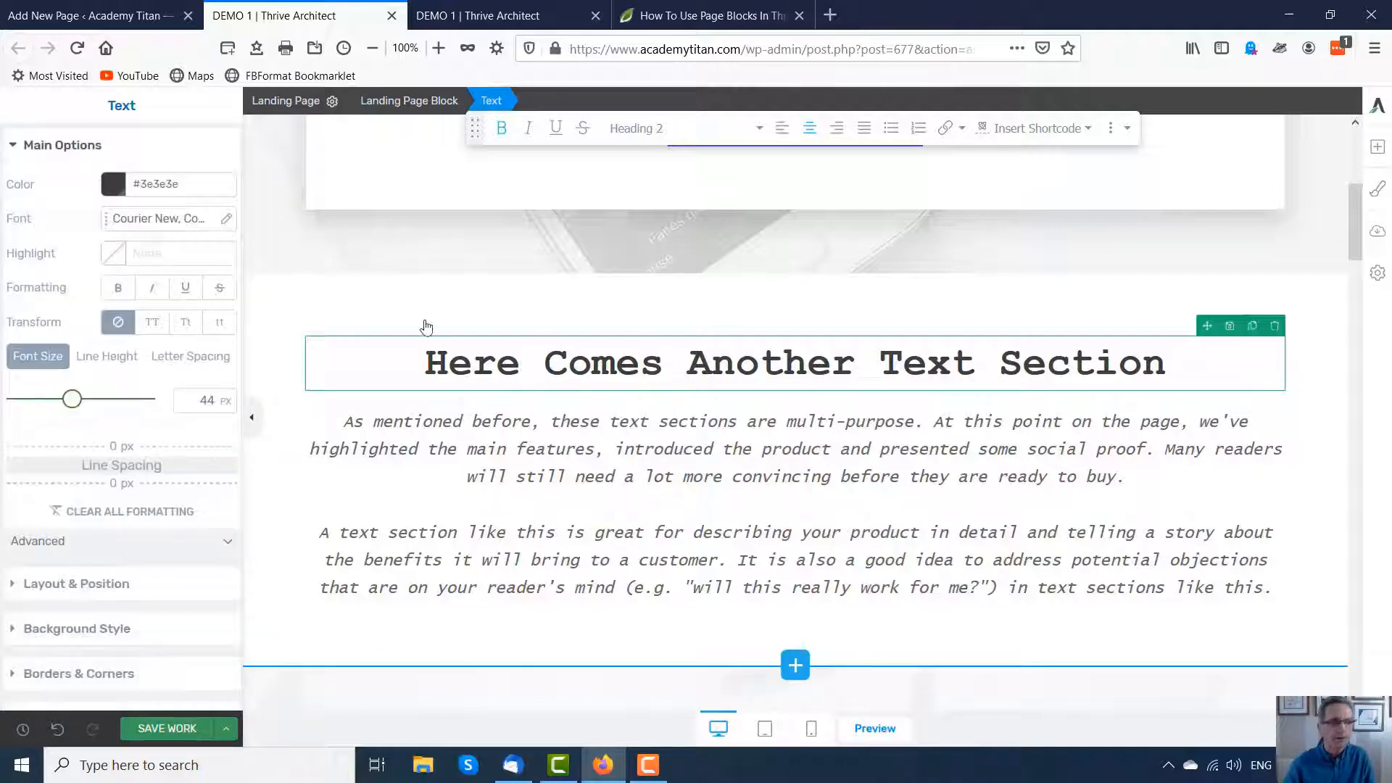
Step: Make the 'Here Comes Another Text Section' heading italic
click(153, 289)
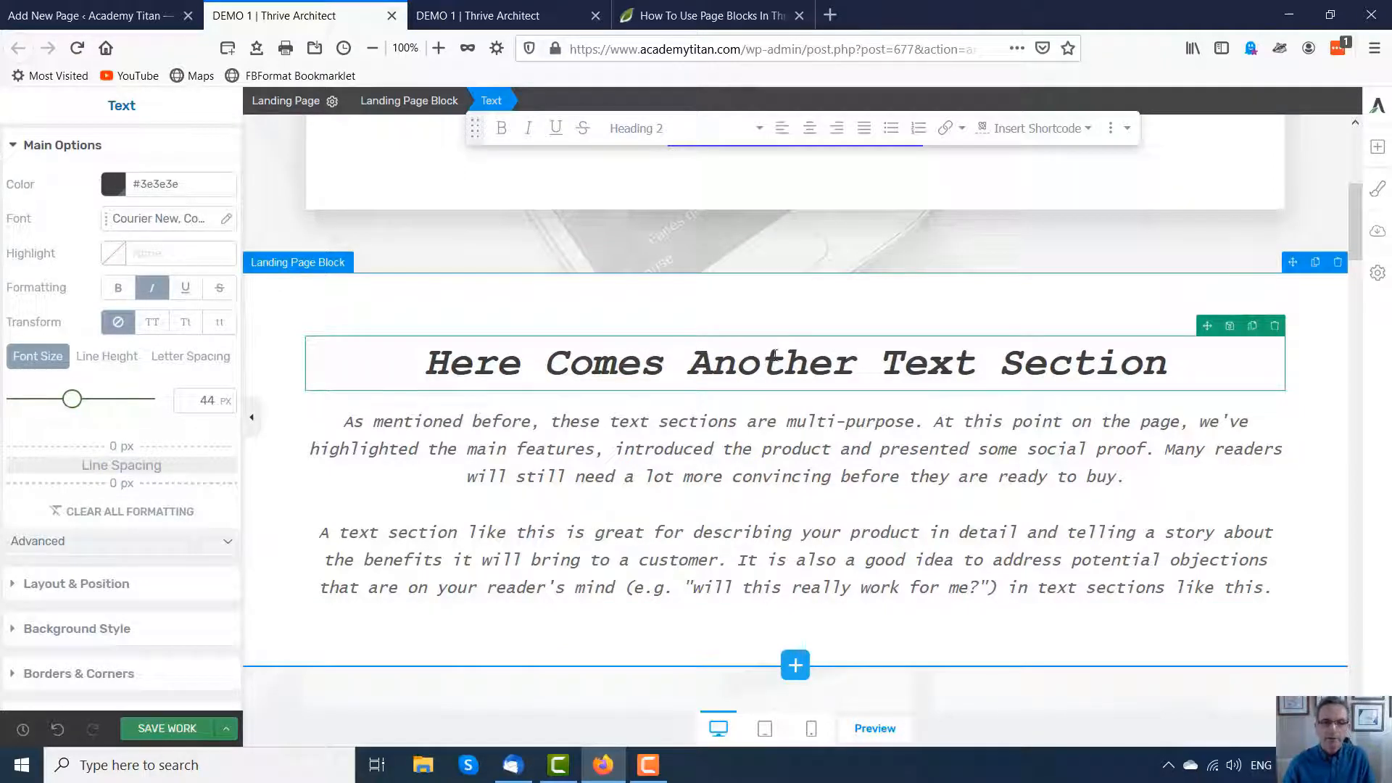
scroll(697, 398, down, 3)
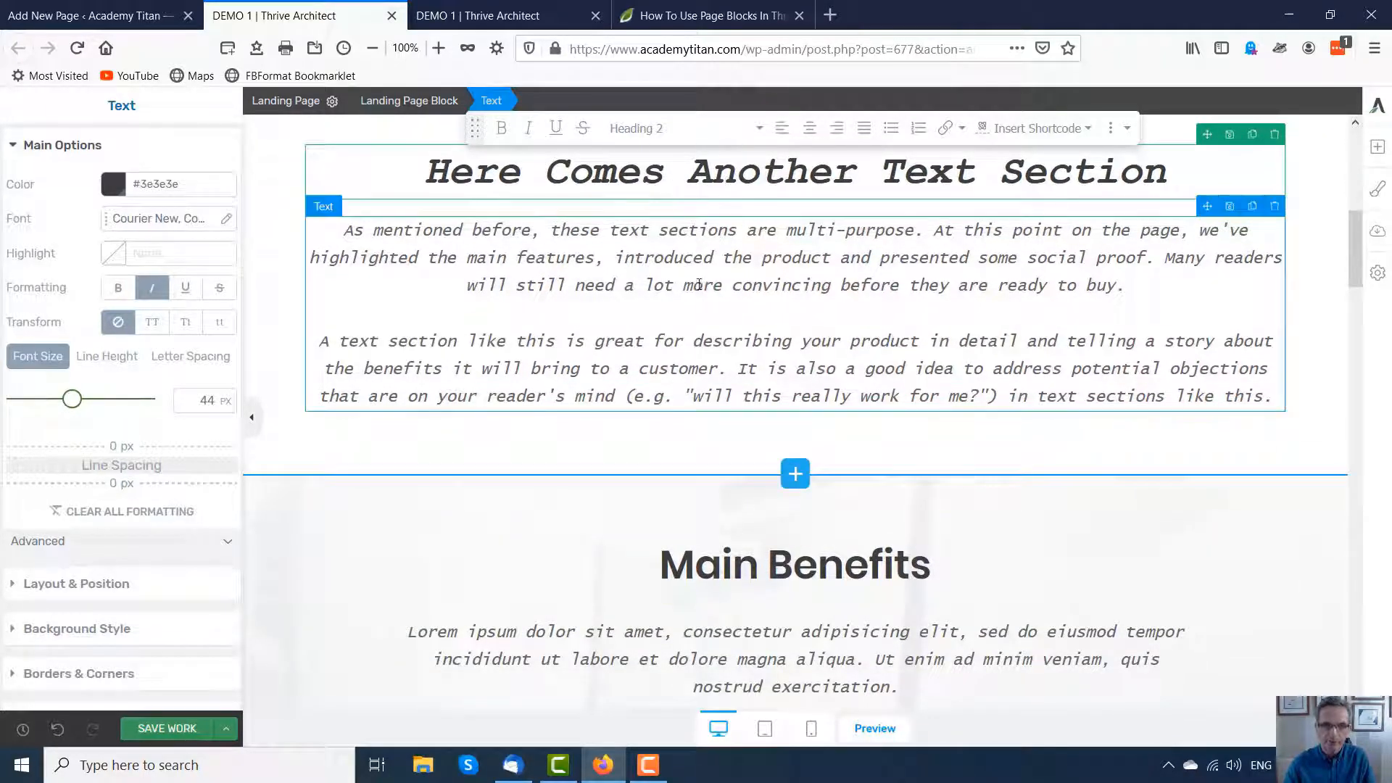
scroll(689, 291, up, 1)
scroll(678, 299, up, 1)
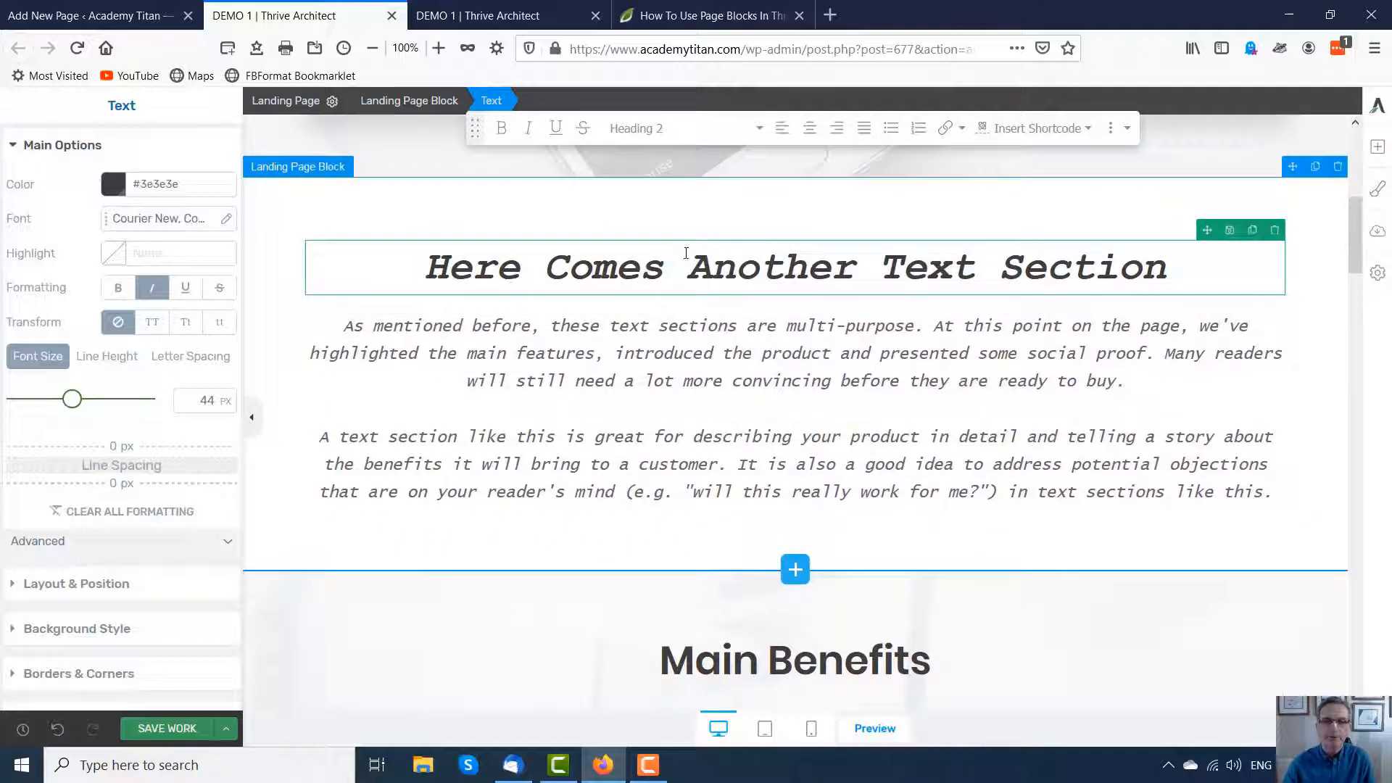
Step: Update the template's Heading 2 style to match the formatted heading
click(762, 132)
mouse_move(711, 295)
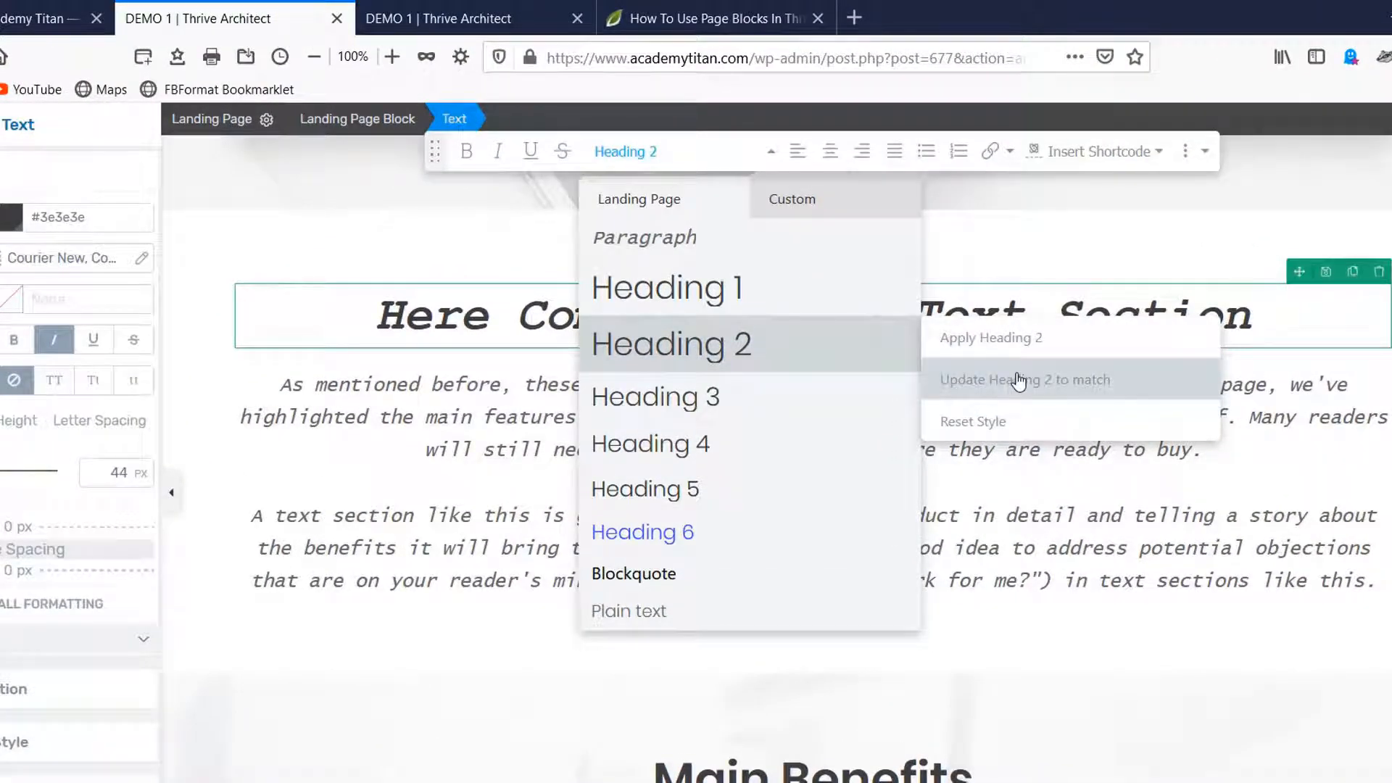
click(1021, 380)
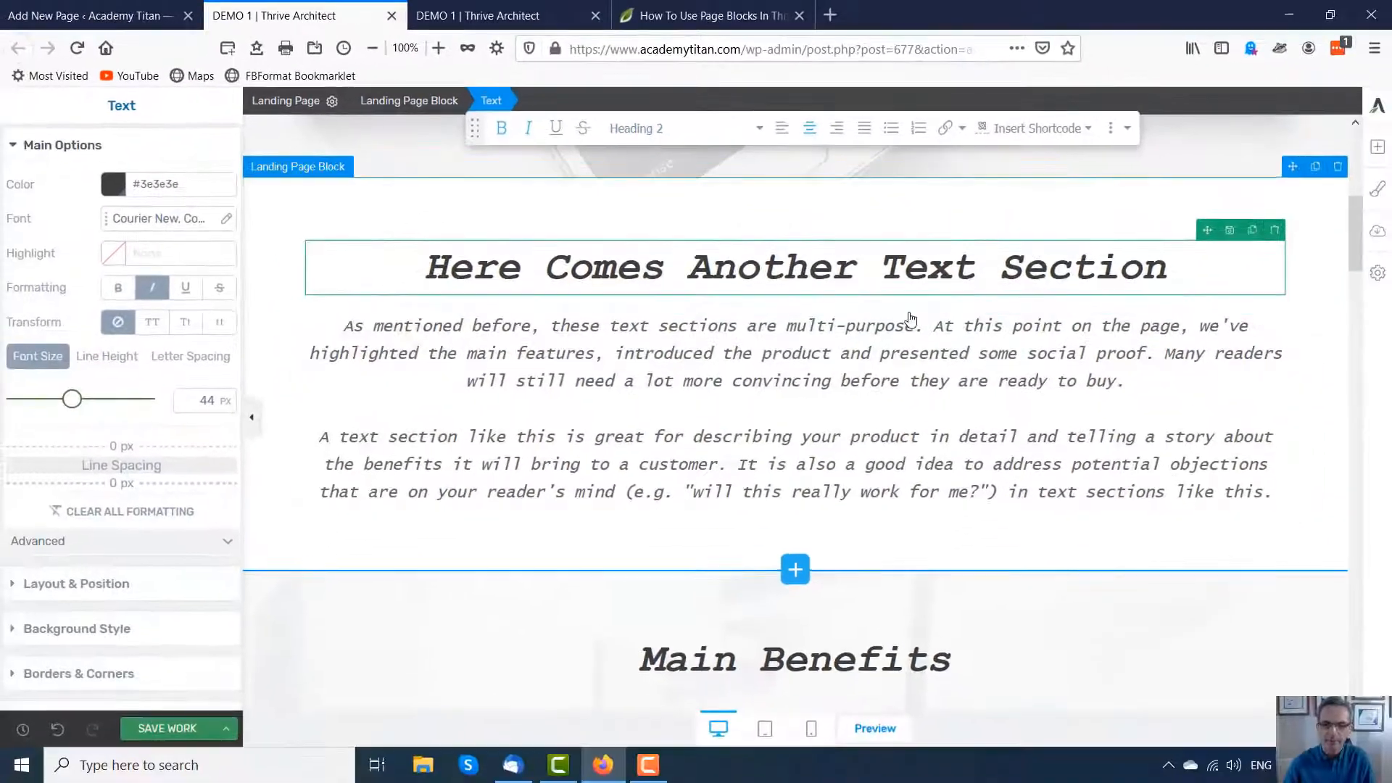
Step: Scroll down the page to review the updated Heading 2 style on the other block headings
scroll(836, 270, down, 4)
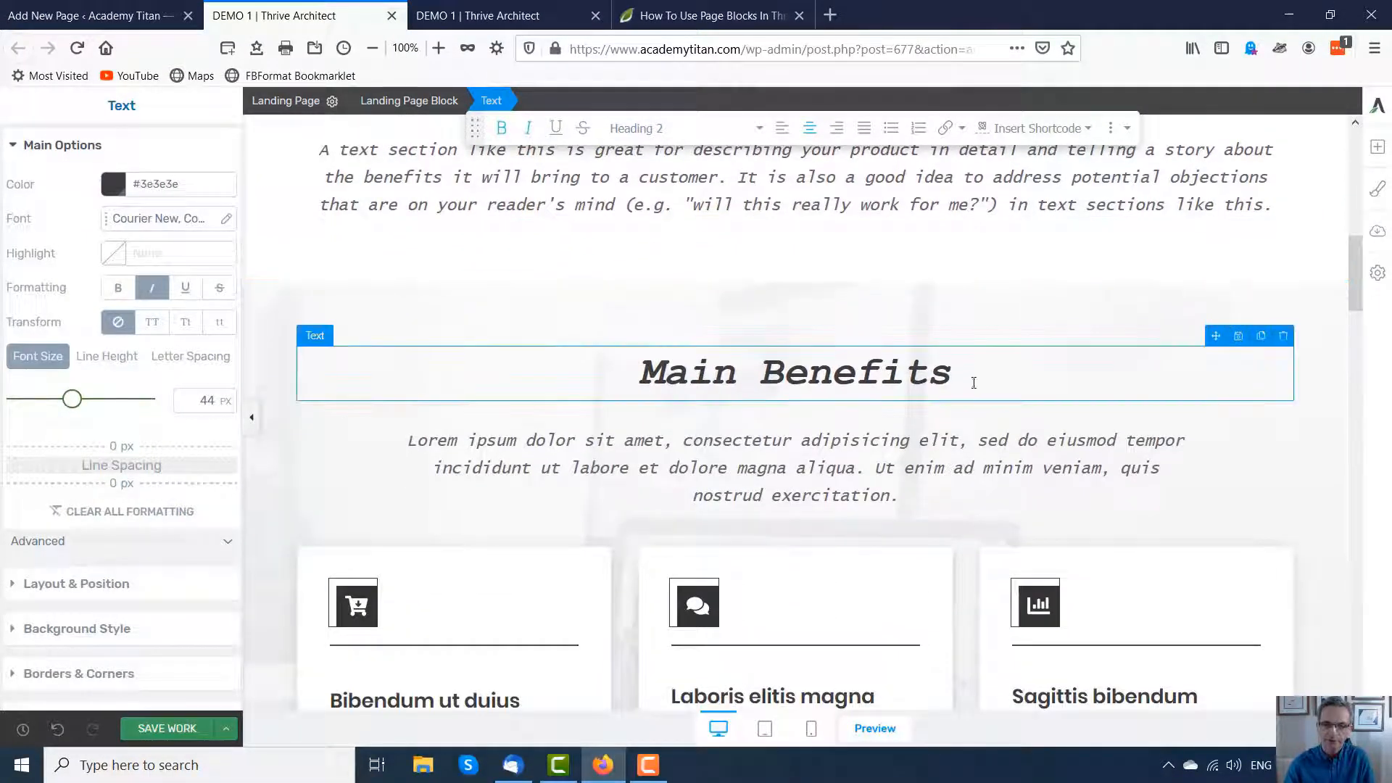
scroll(759, 326, down, 7)
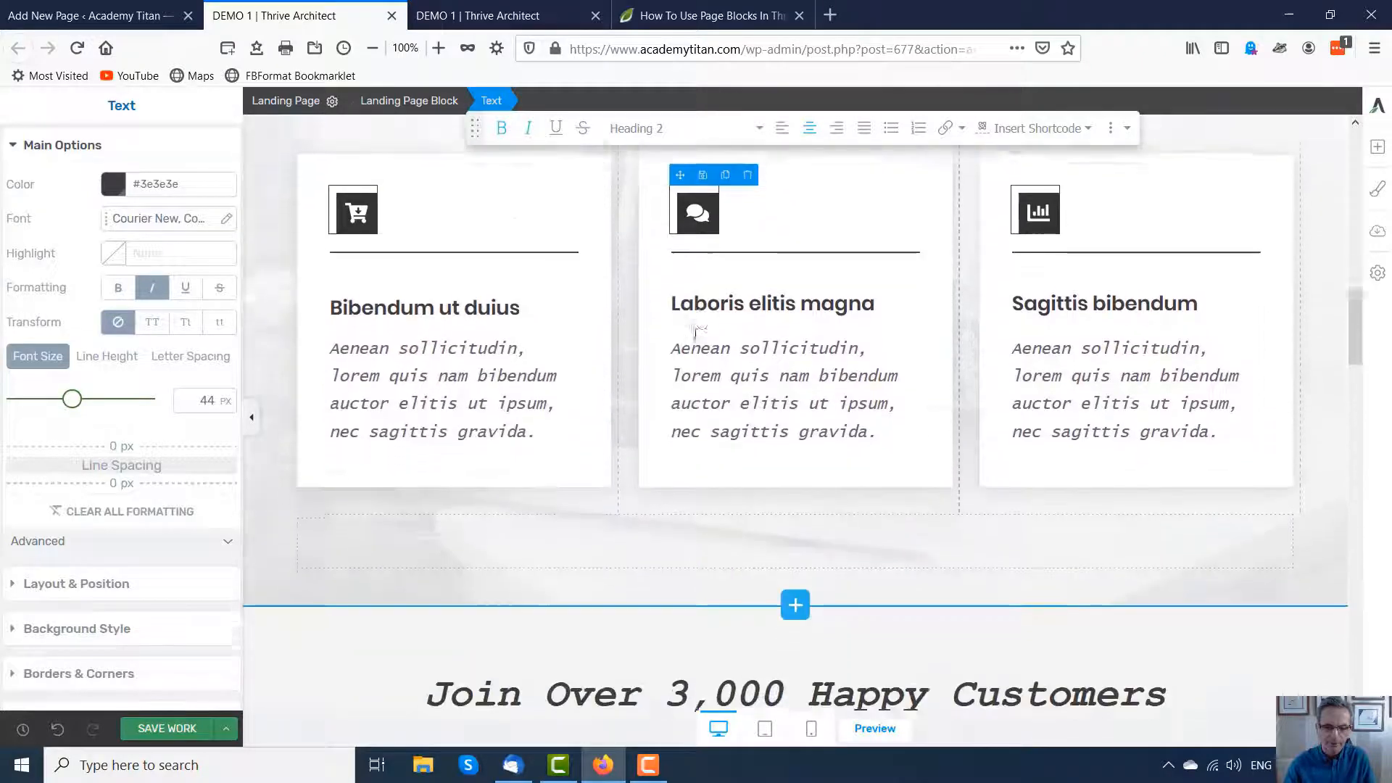
scroll(681, 341, down, 2)
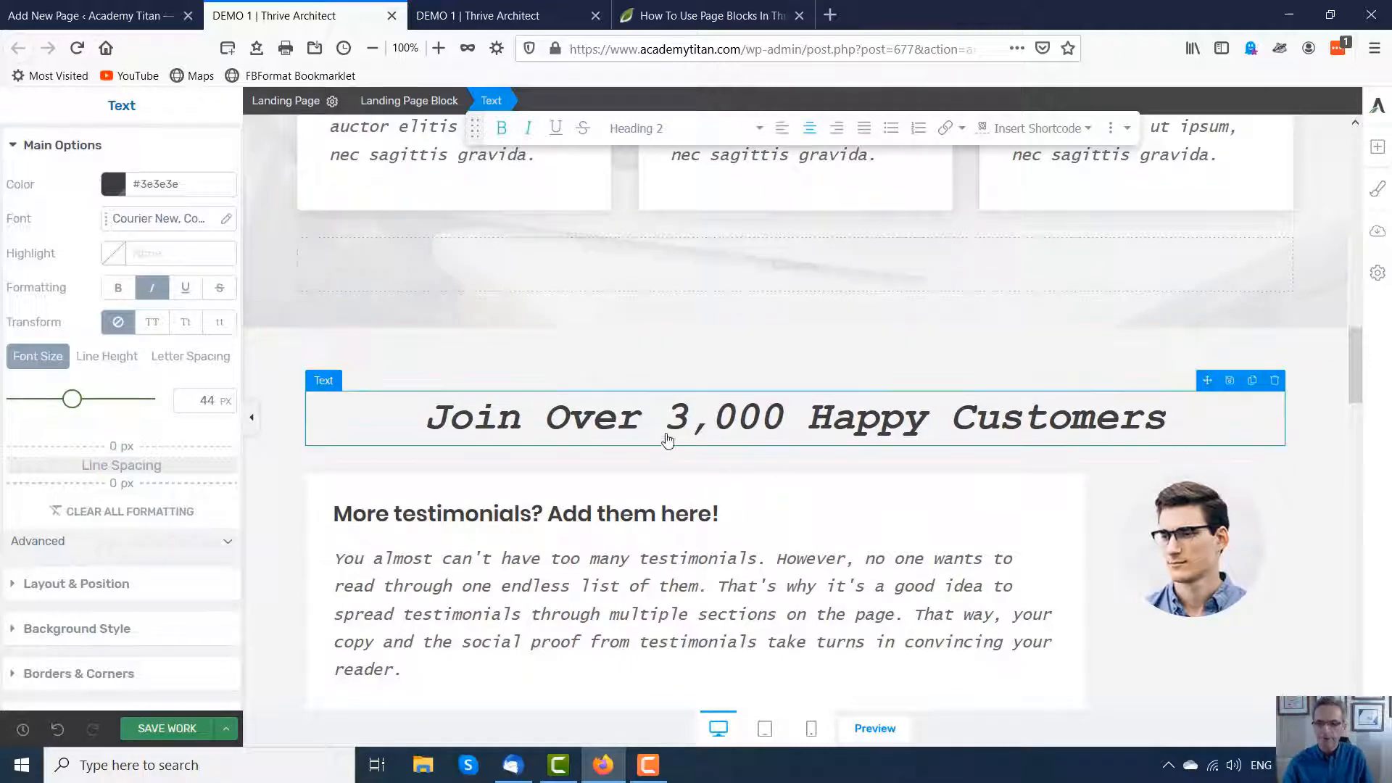
scroll(668, 428, up, 4)
scroll(666, 420, up, 15)
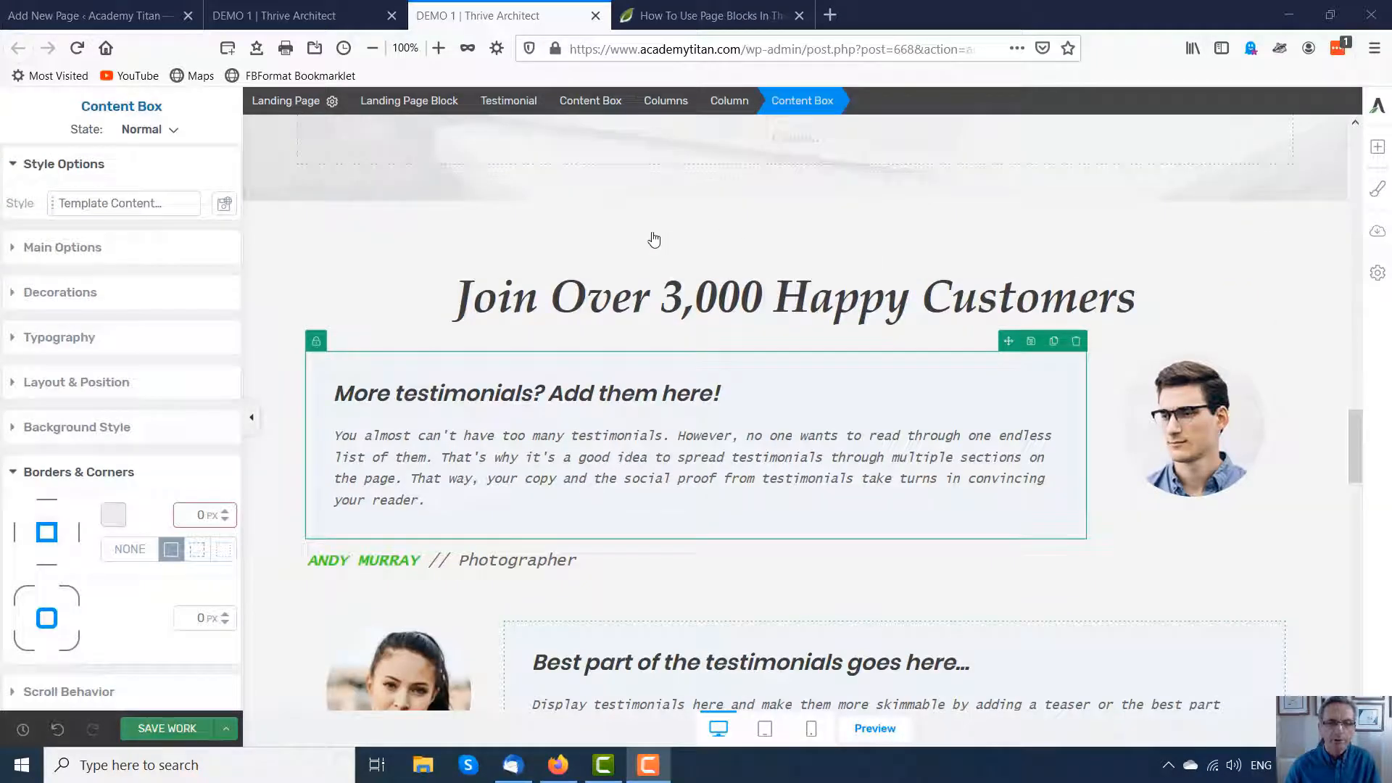
scroll(723, 250, down, 2)
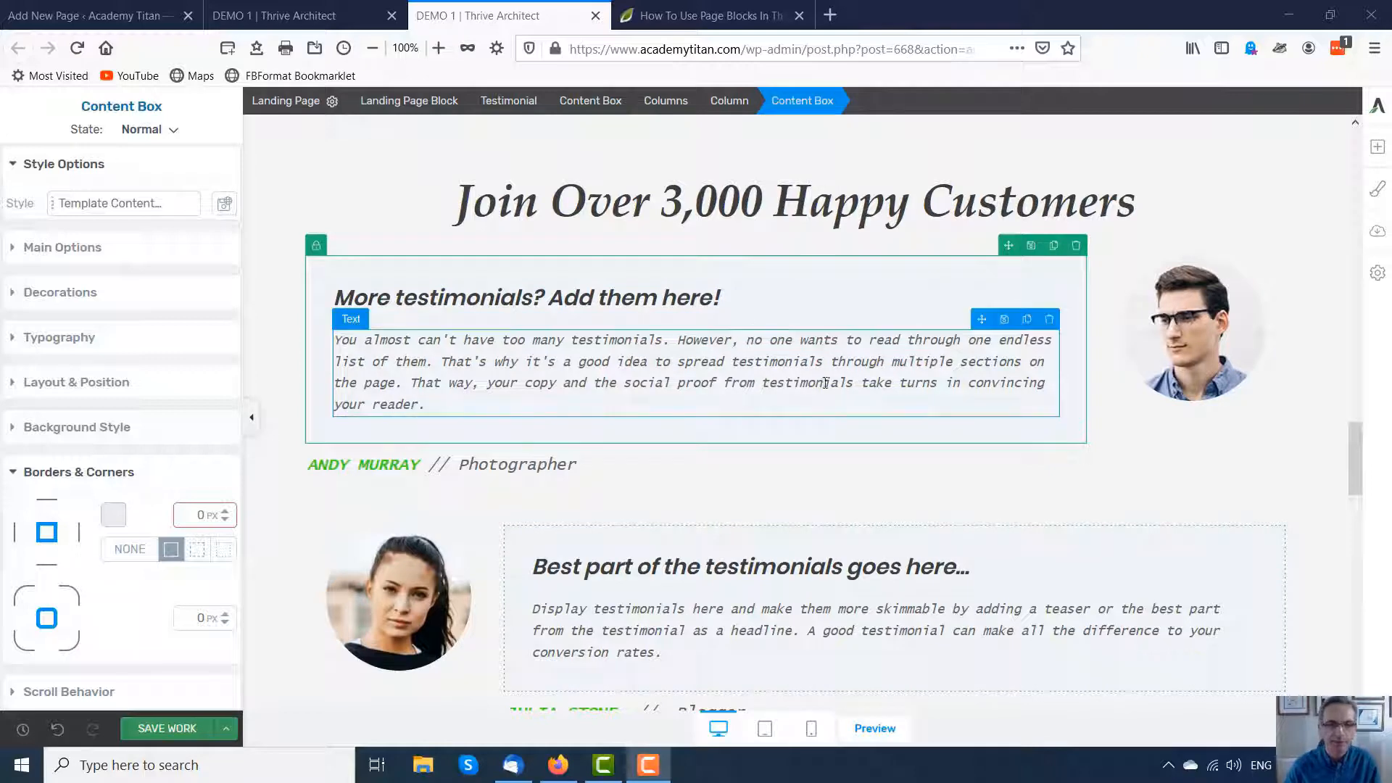
Step: Set the testimonial content boxes' background colour to light blue #a0f4f4
scroll(529, 301, down, 2)
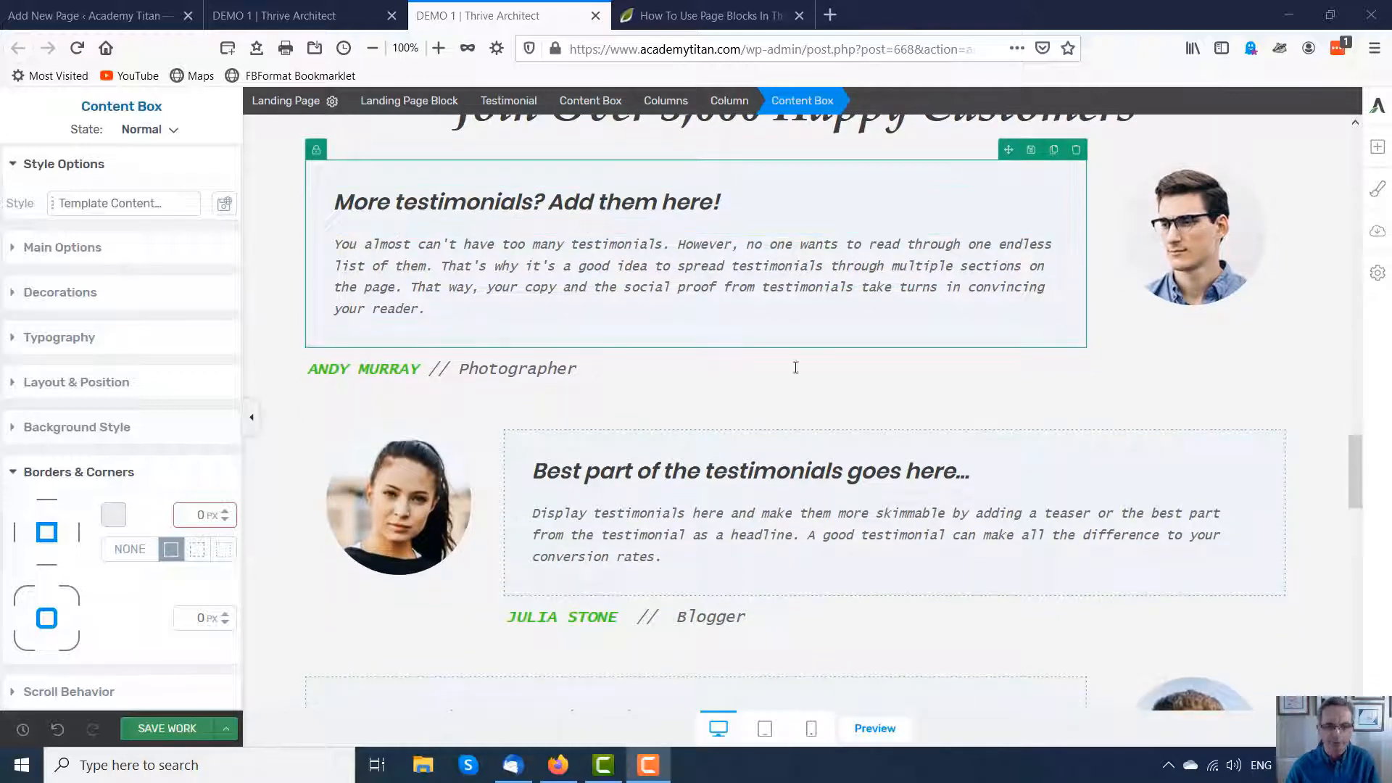
scroll(856, 517, down, 6)
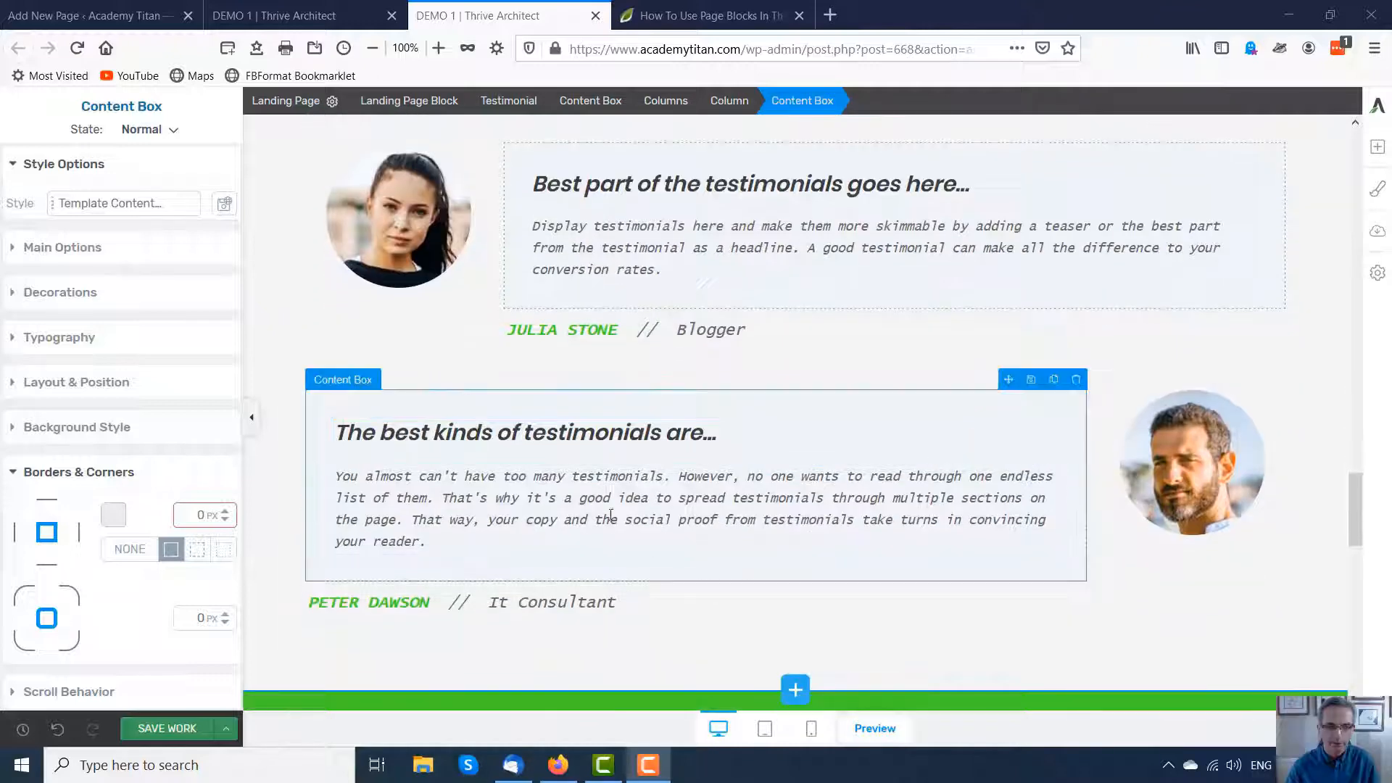
scroll(705, 509, up, 2)
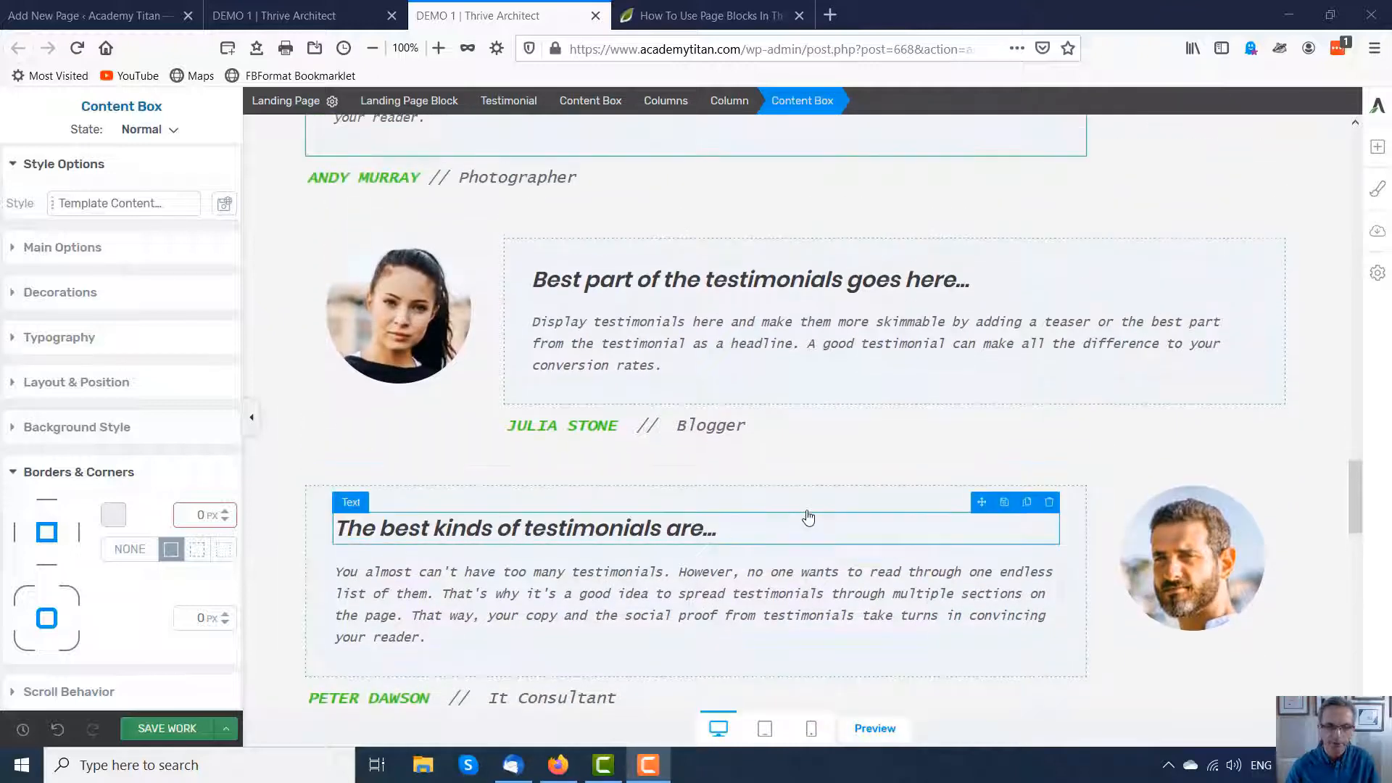
scroll(816, 507, up, 6)
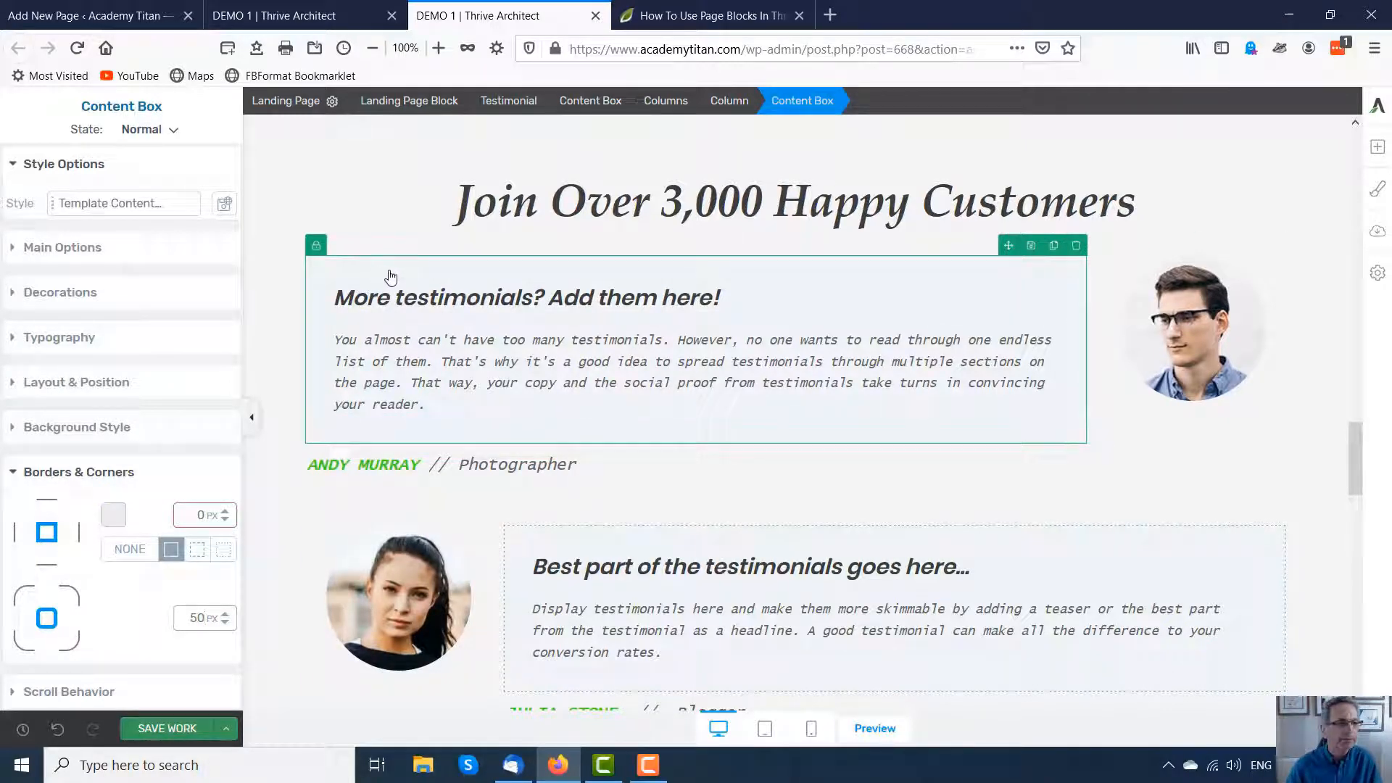
click(94, 427)
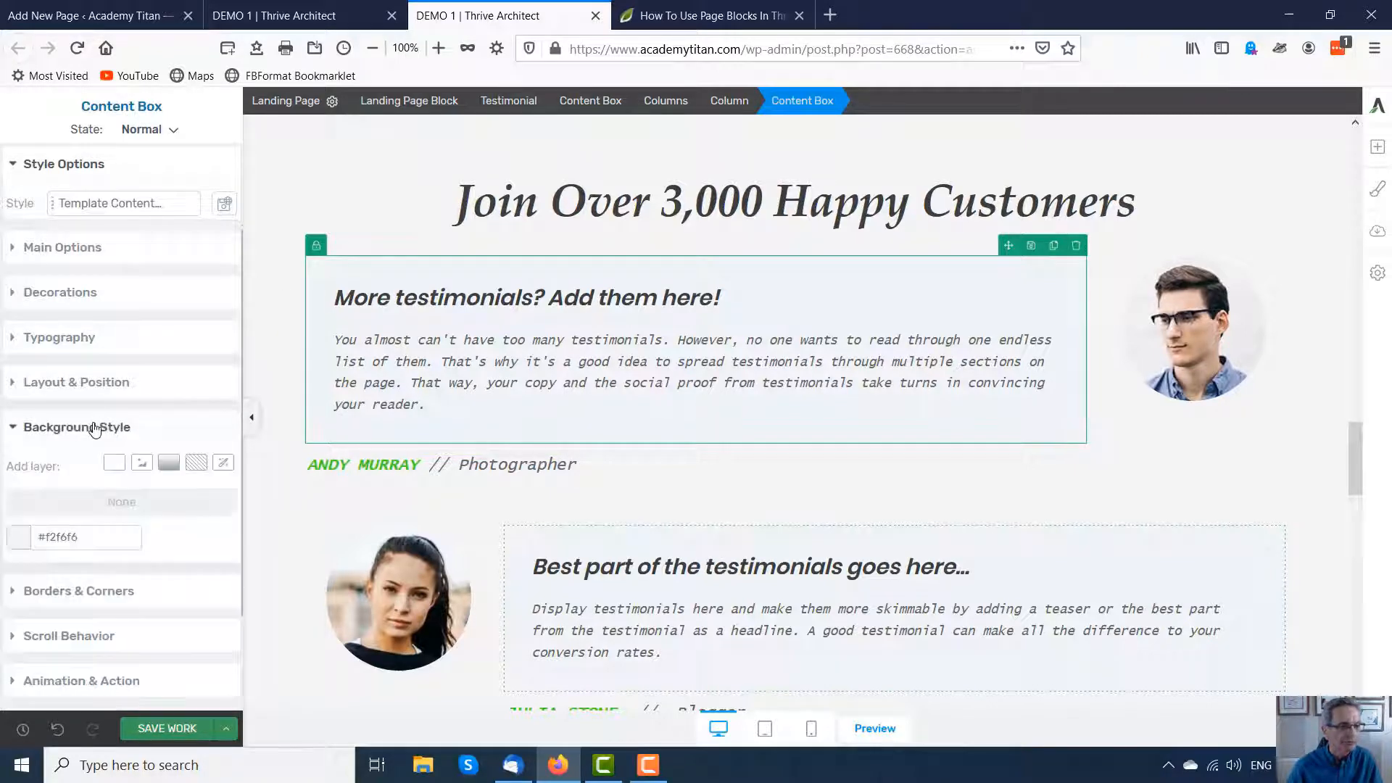
click(21, 536)
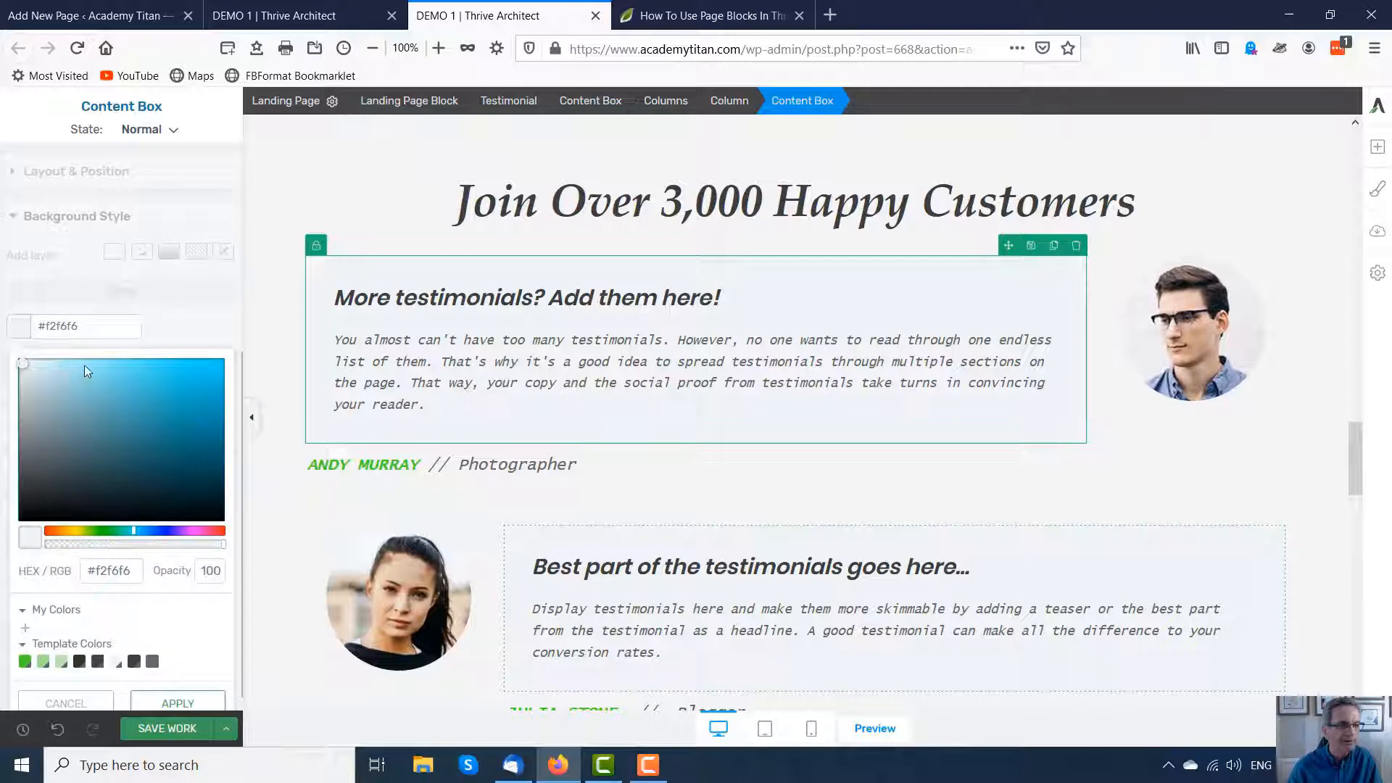
click(89, 366)
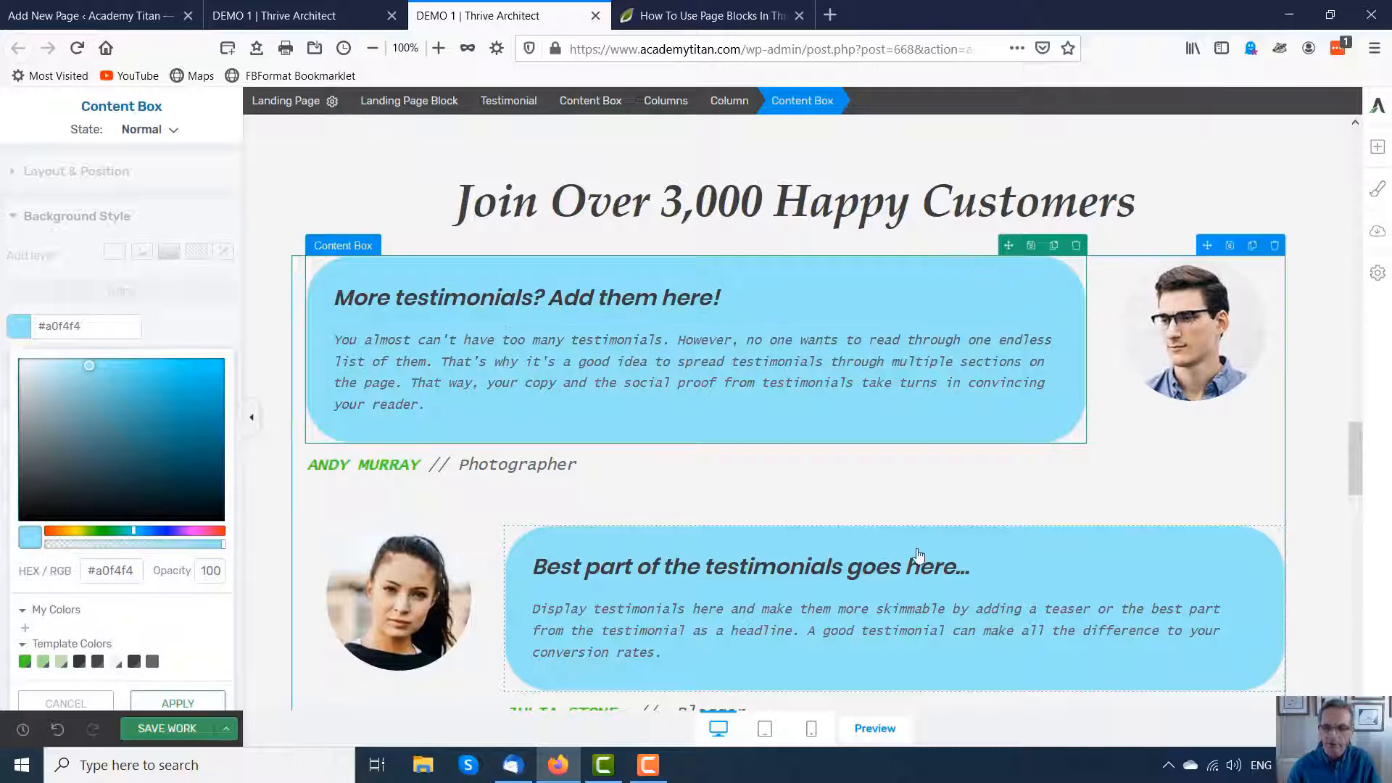
scroll(754, 551, down, 4)
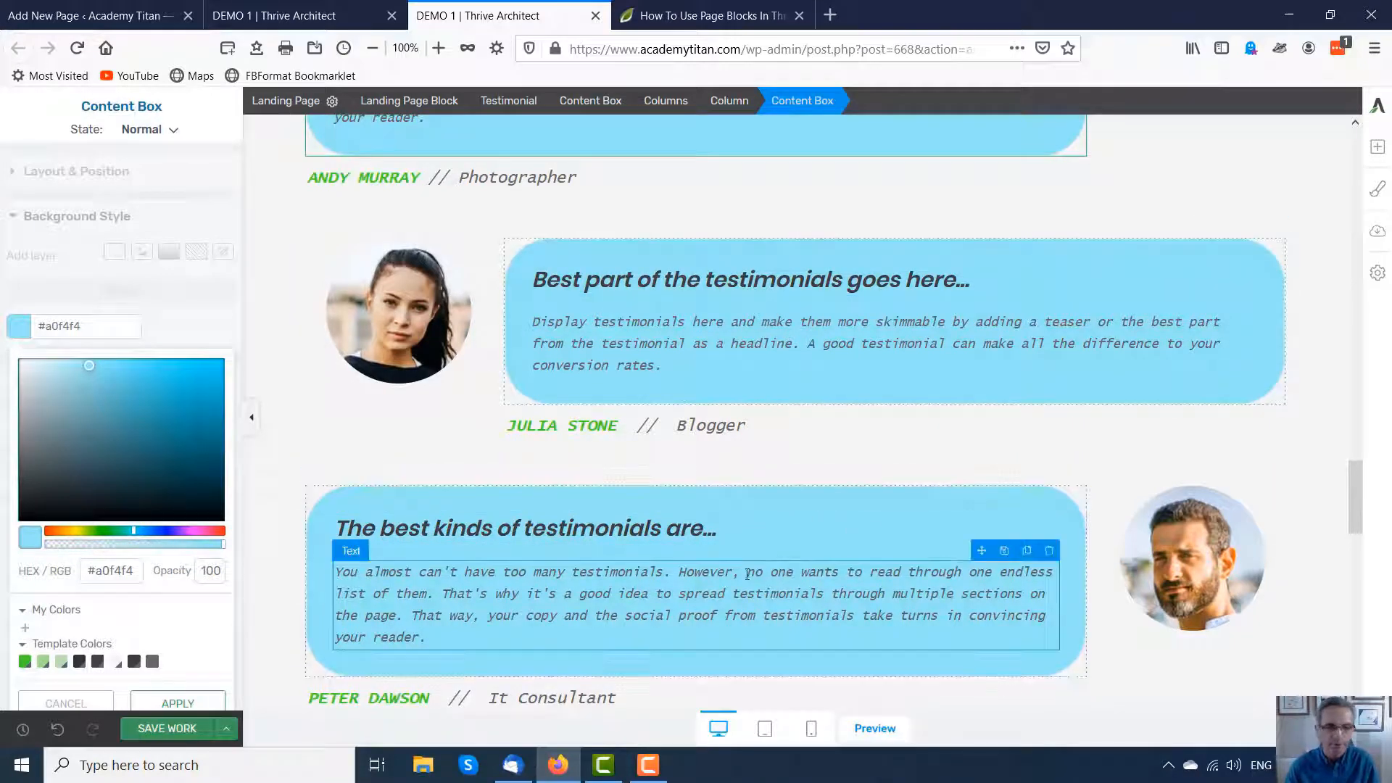
scroll(757, 573, up, 6)
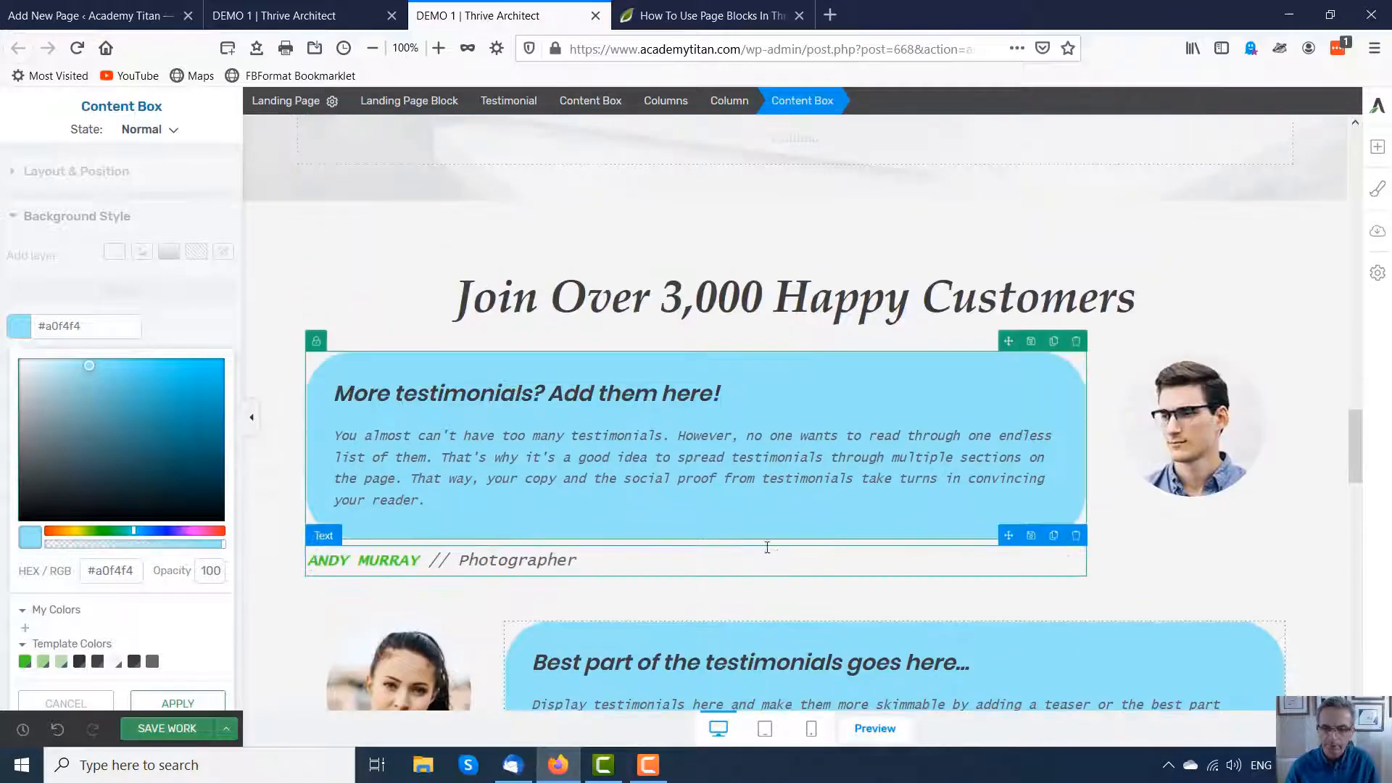
scroll(788, 543, down, 2)
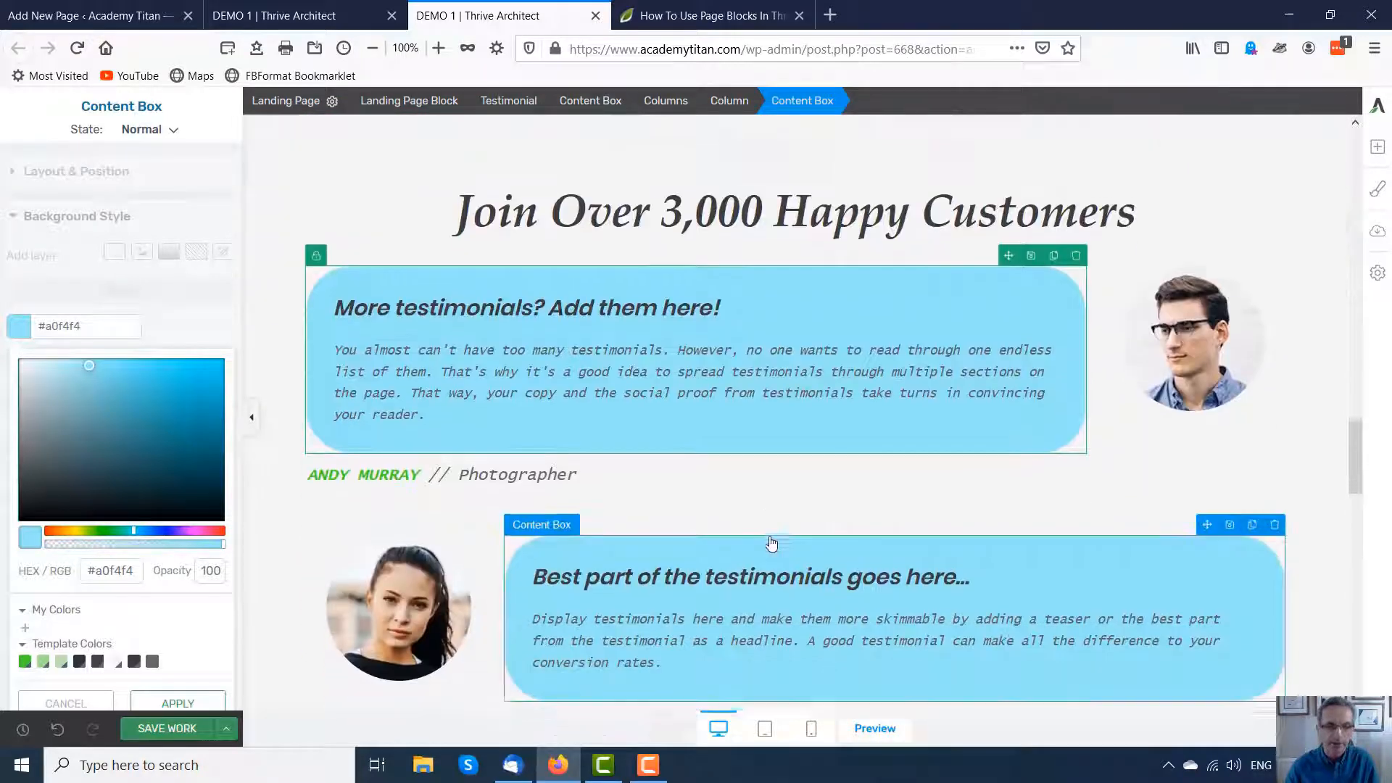
scroll(754, 417, up, 1)
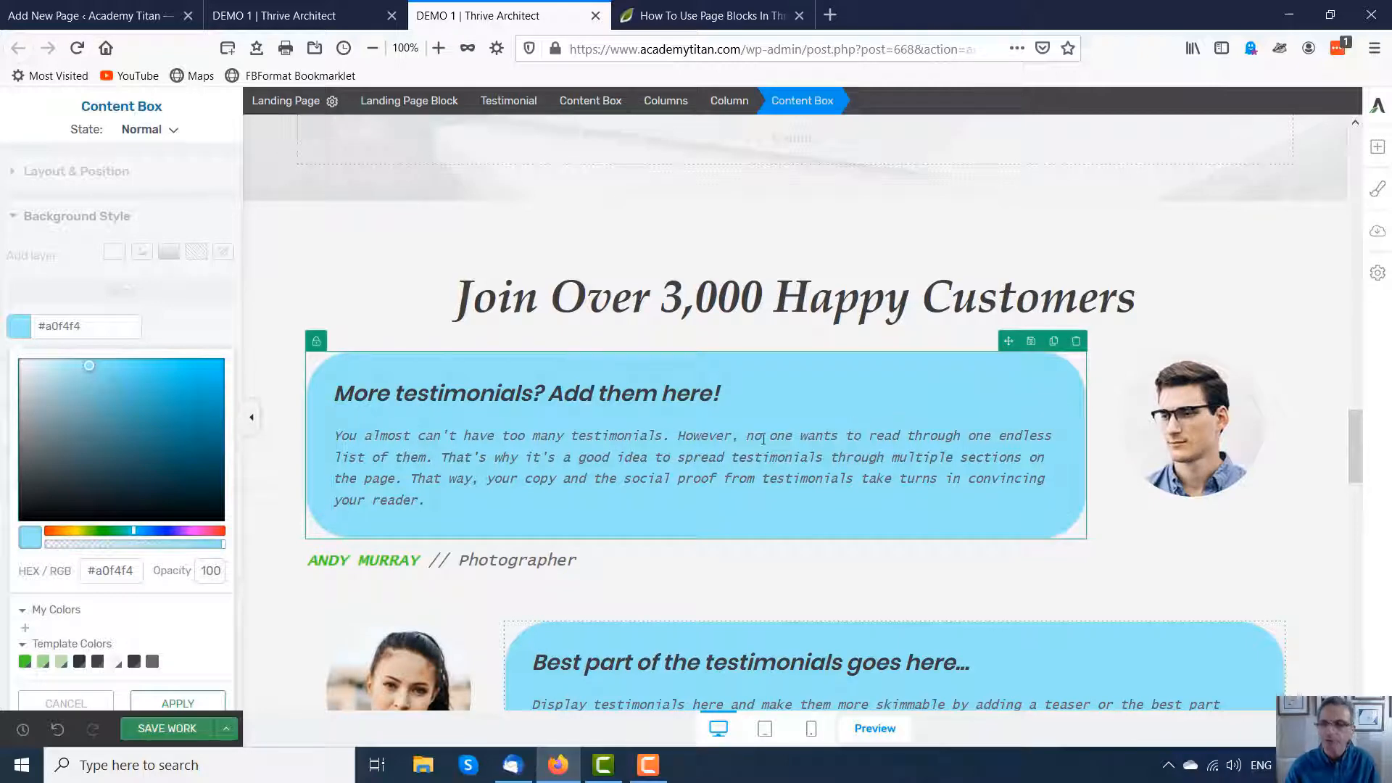
Step: Change the landing page template to Not PS Smart Sales Page from the Not PS Smart set
click(1380, 231)
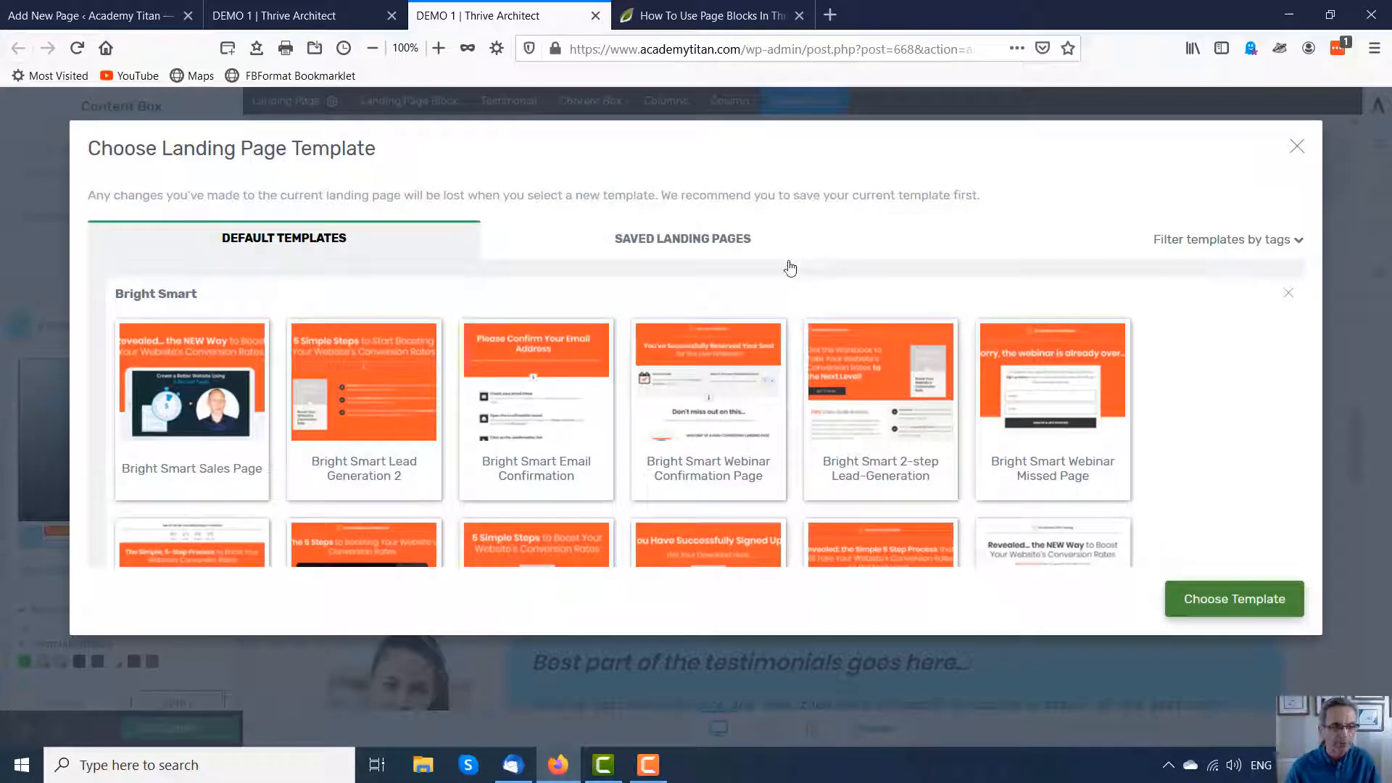
scroll(705, 331, down, 5)
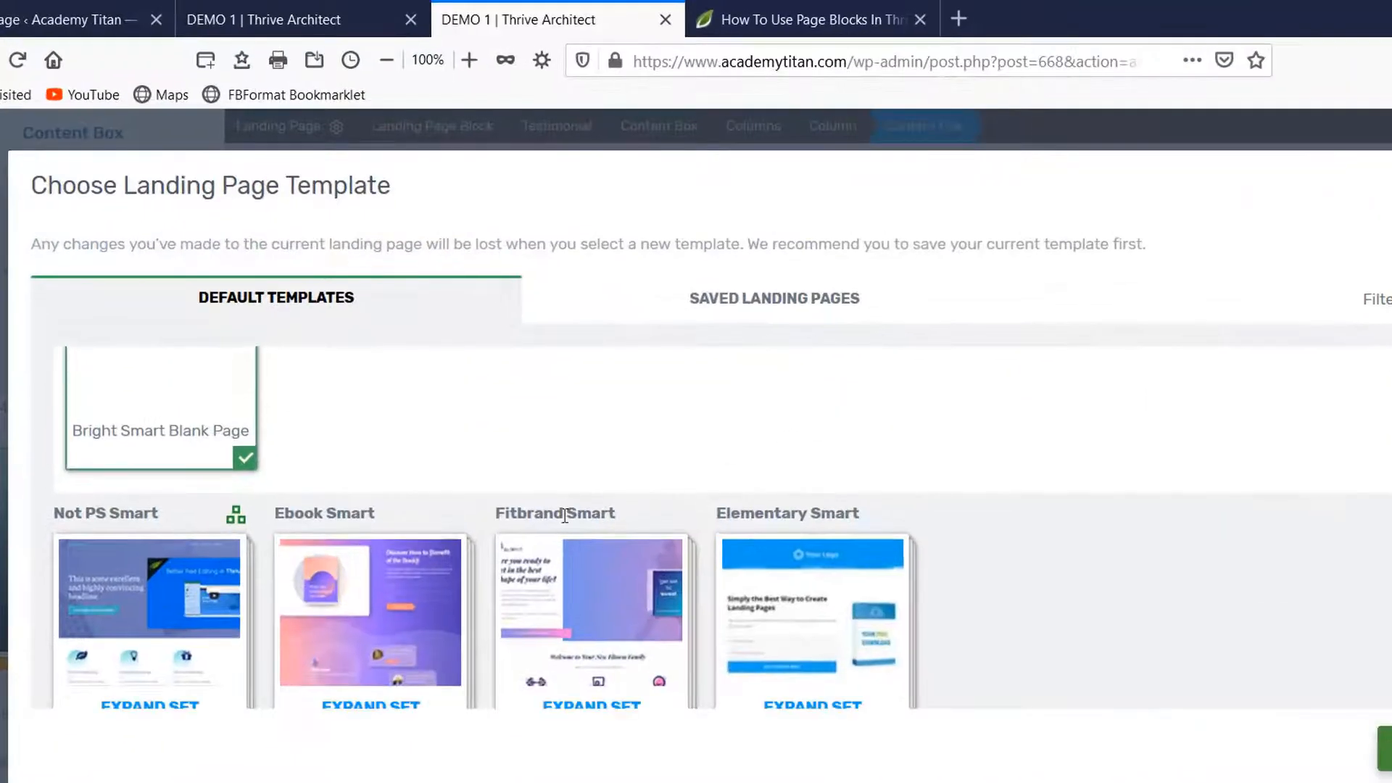
scroll(256, 361, down, 2)
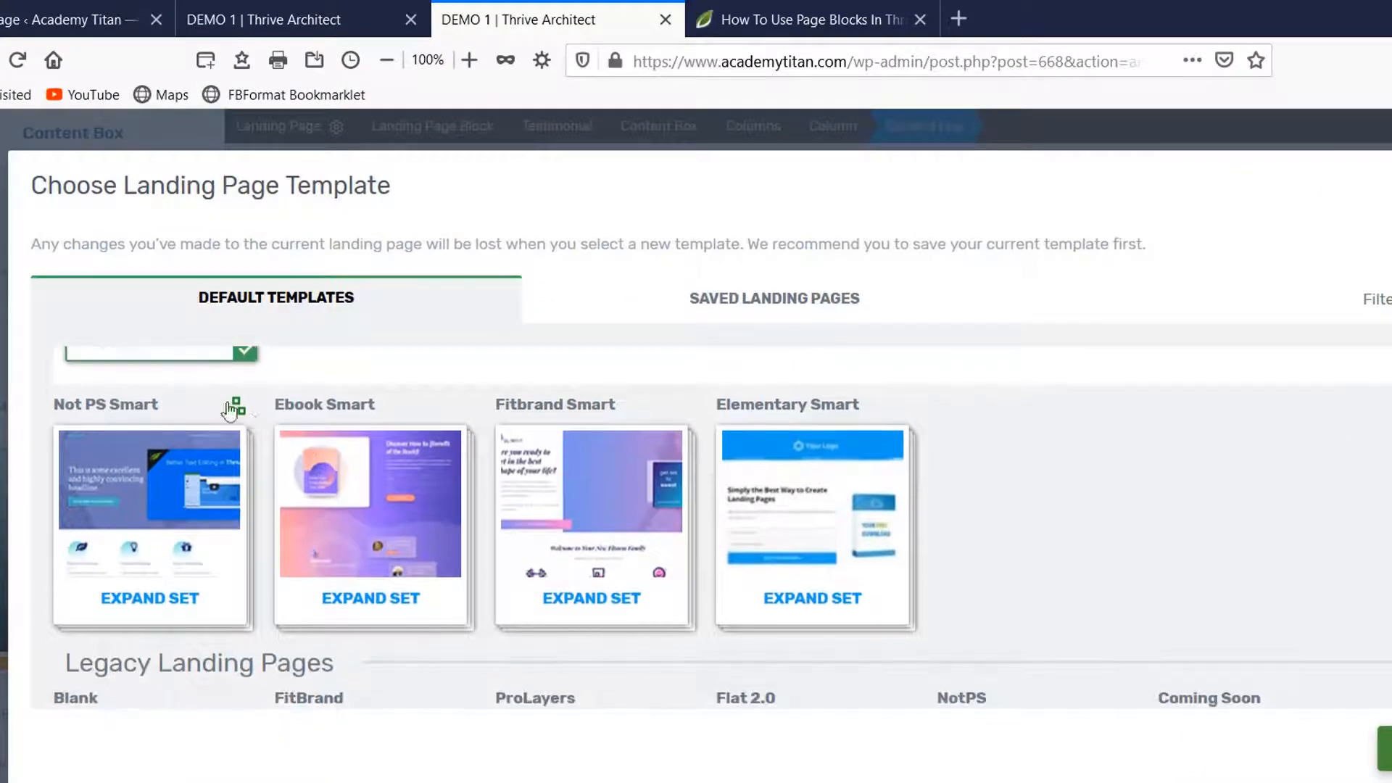
click(114, 480)
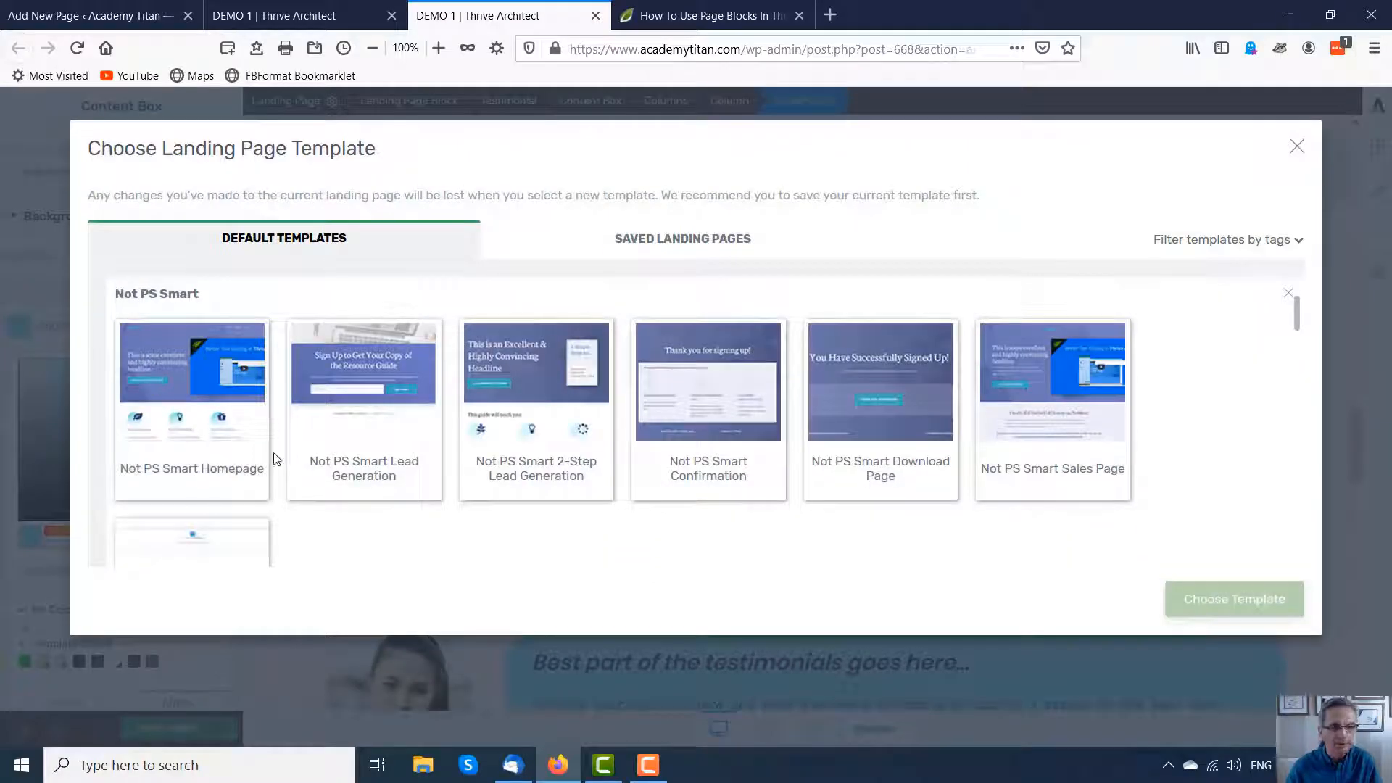
click(1053, 419)
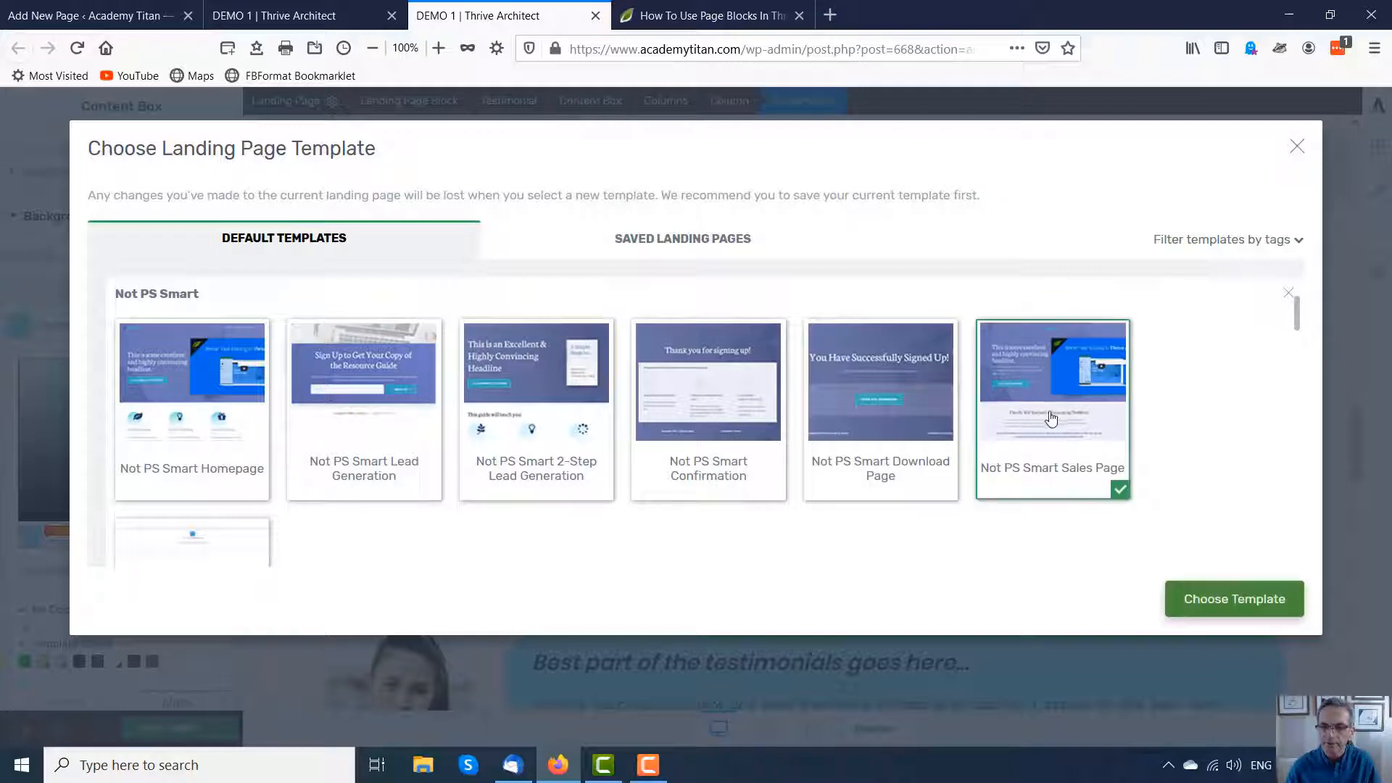
click(1226, 598)
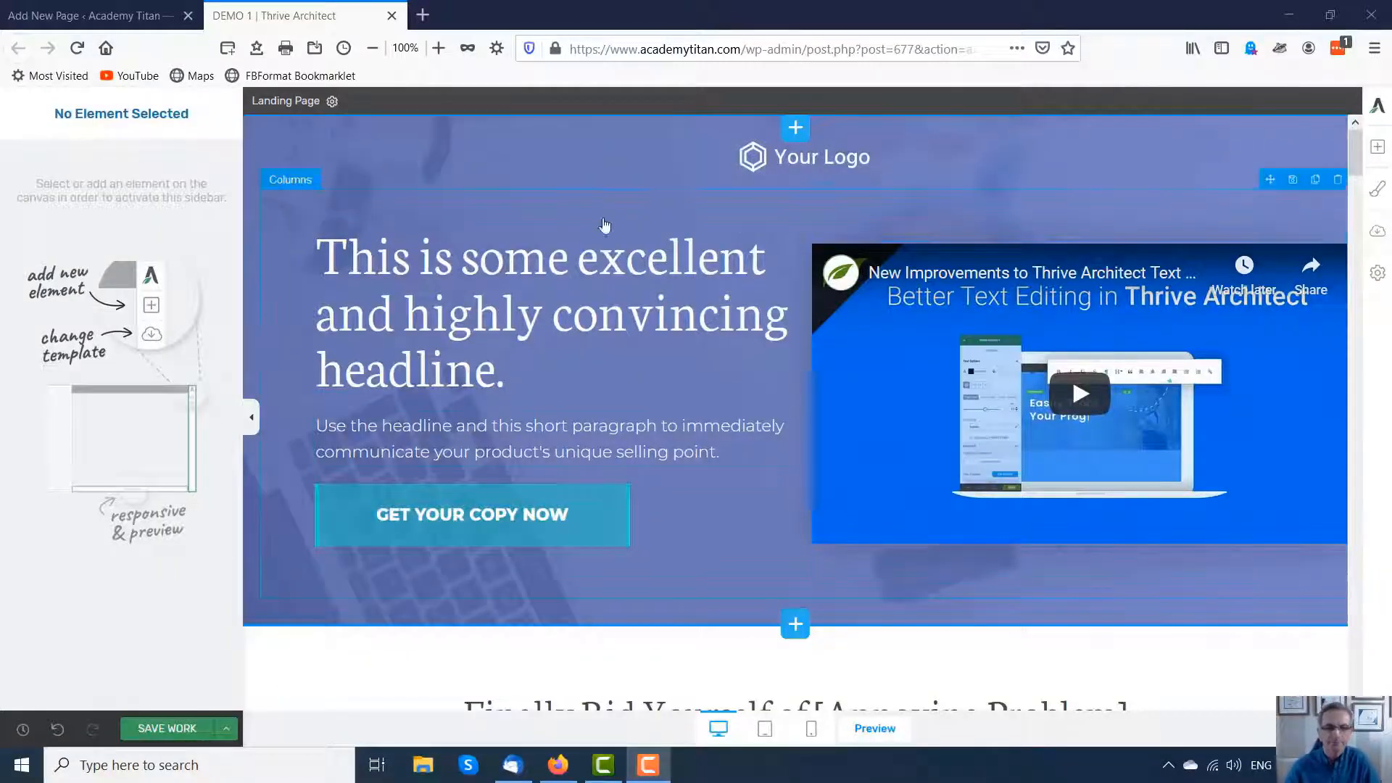
Step: Scroll through the new template's sections to review its layout
scroll(726, 399, down, 5)
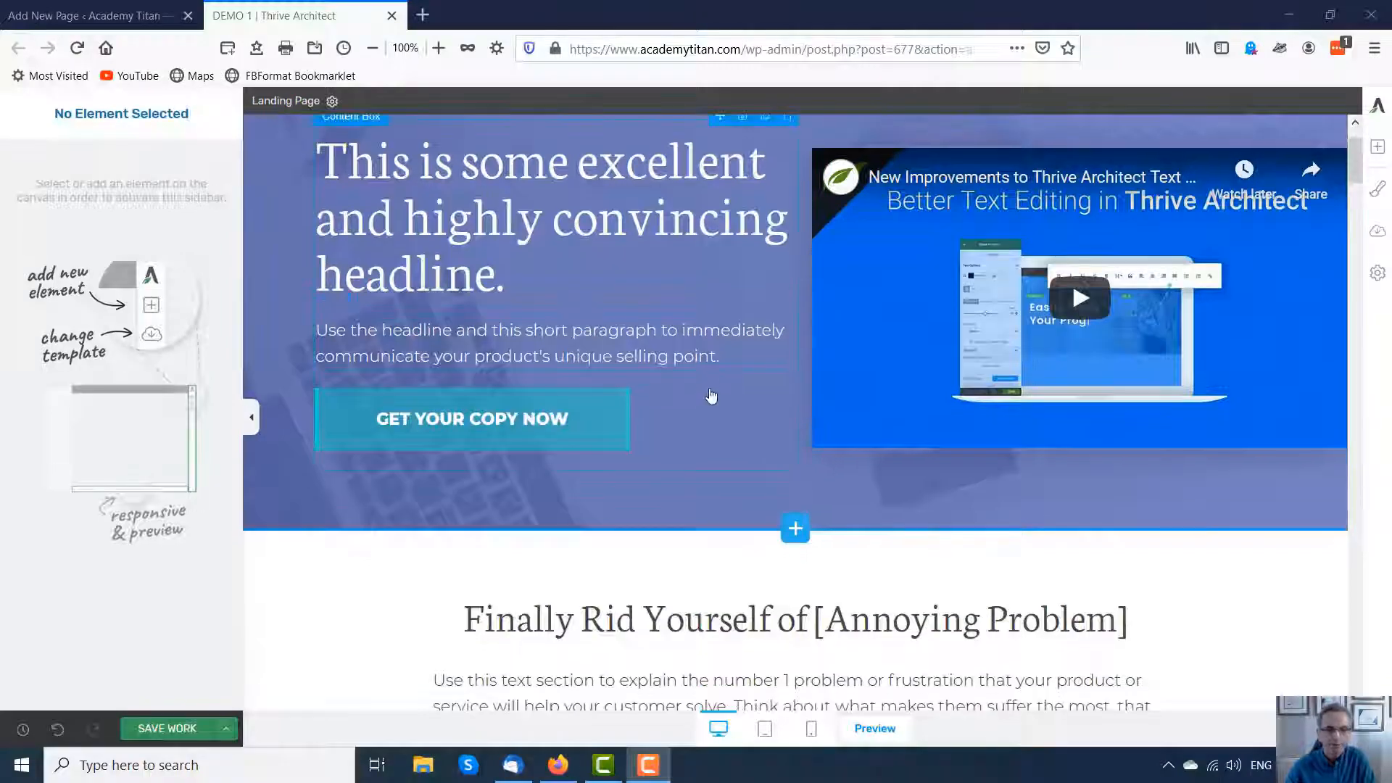
scroll(689, 403, down, 6)
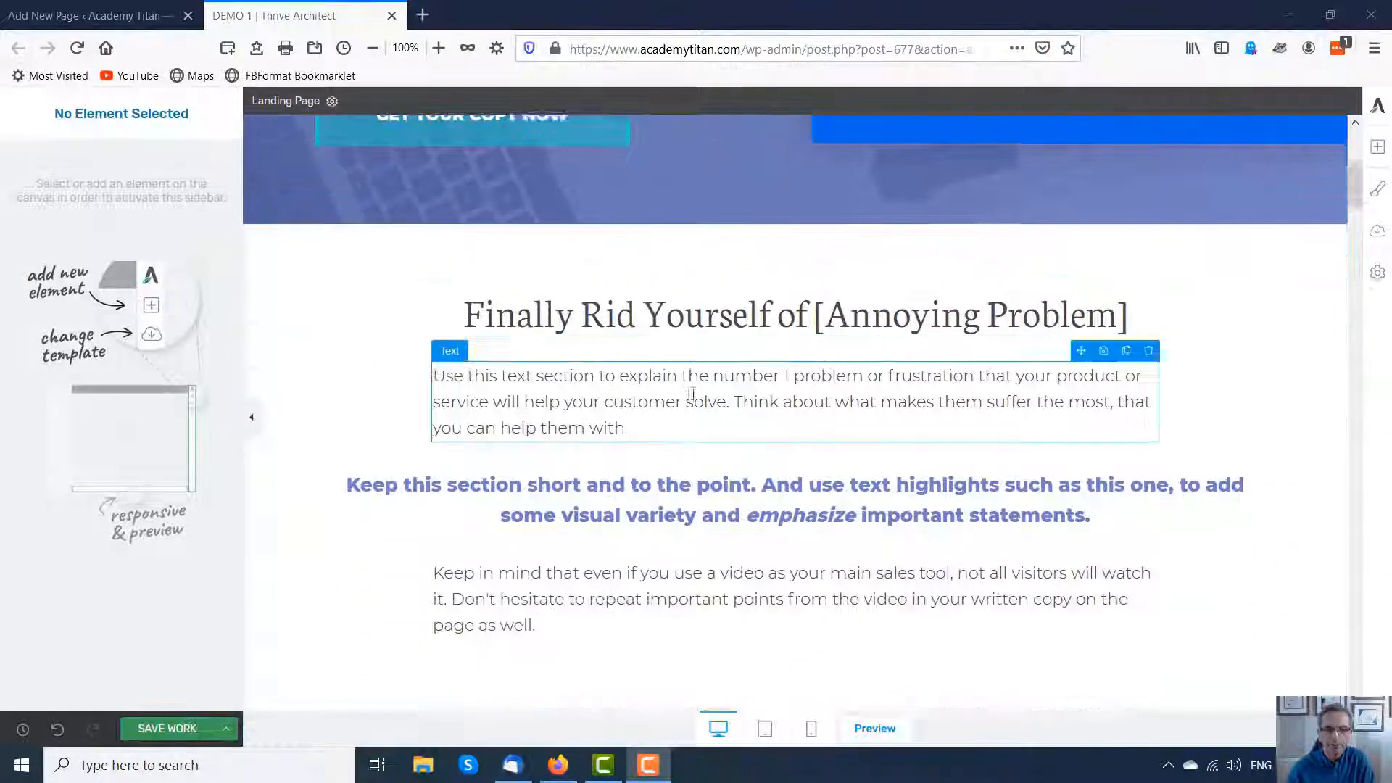
scroll(694, 403, down, 15)
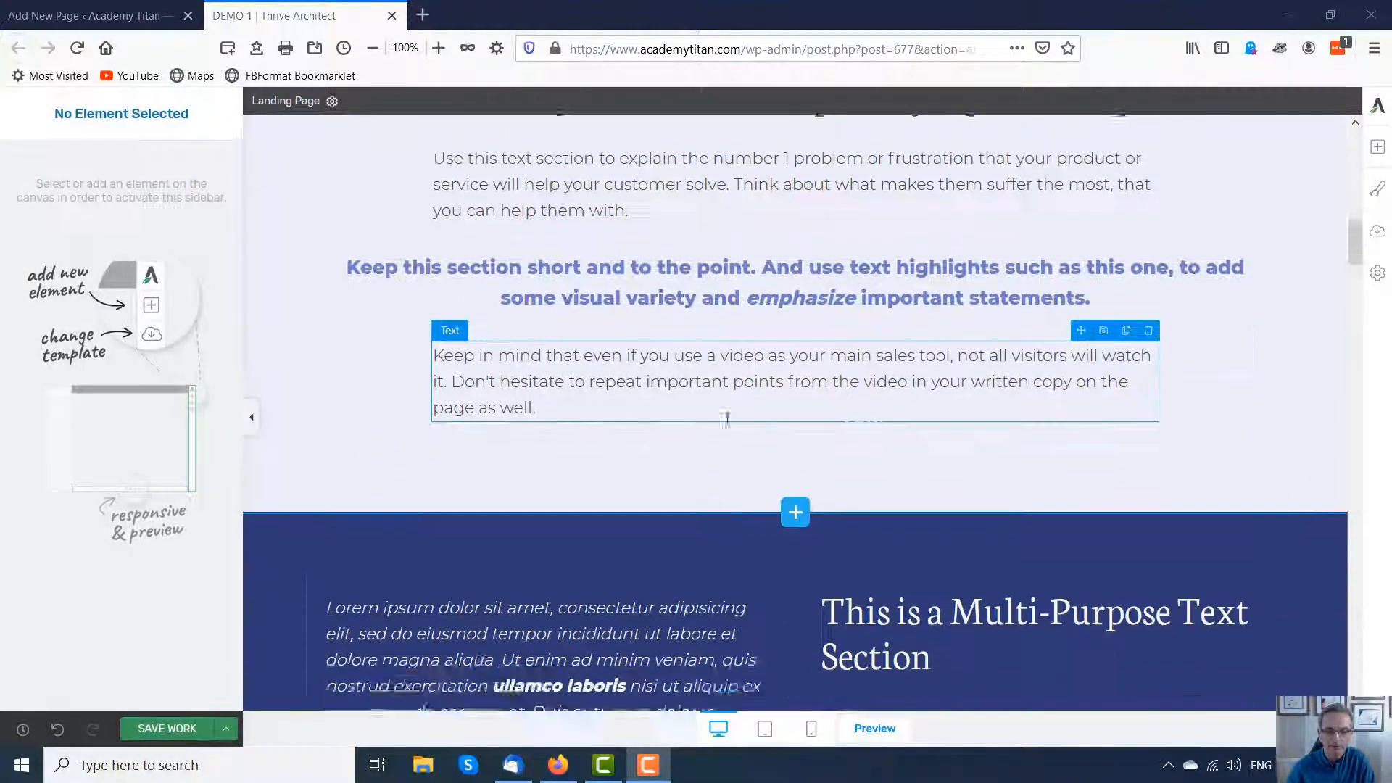
scroll(758, 432, down, 11)
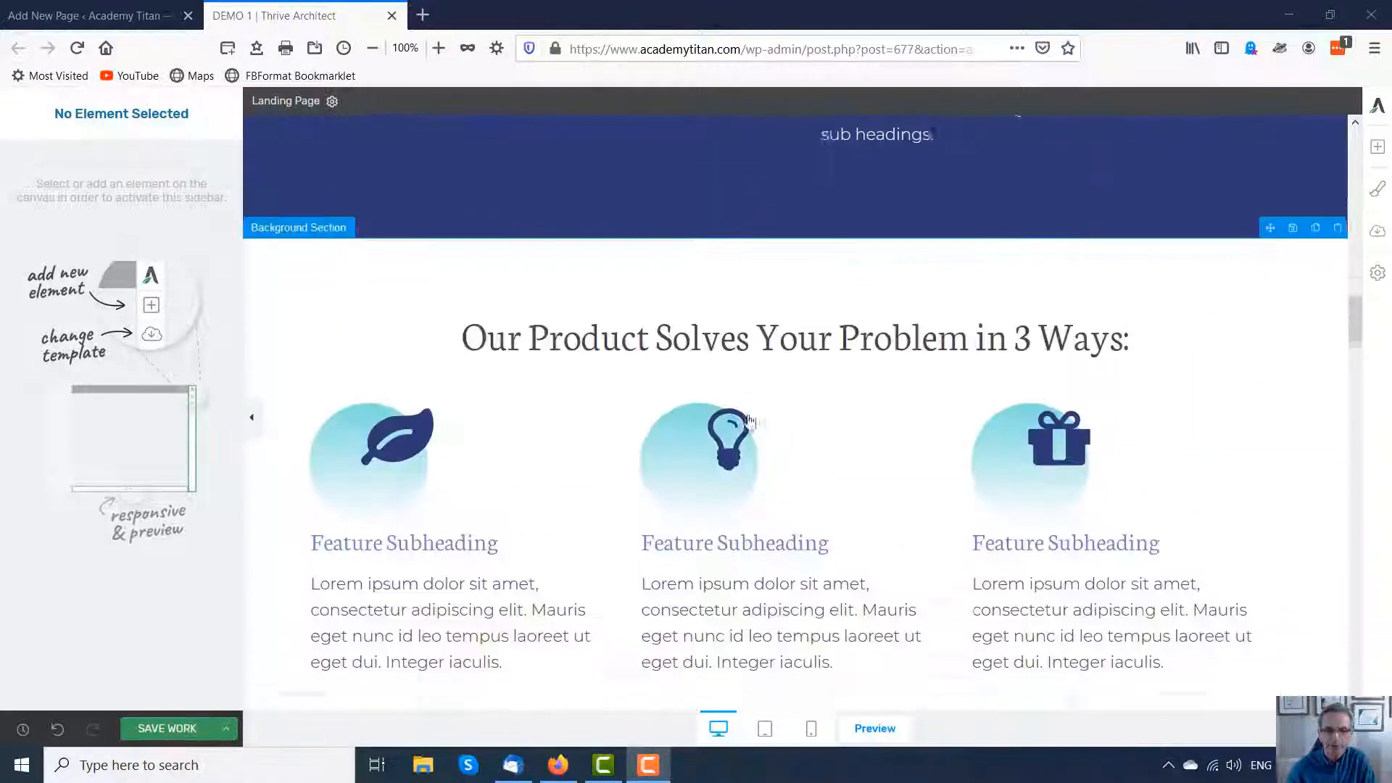
scroll(771, 441, down, 17)
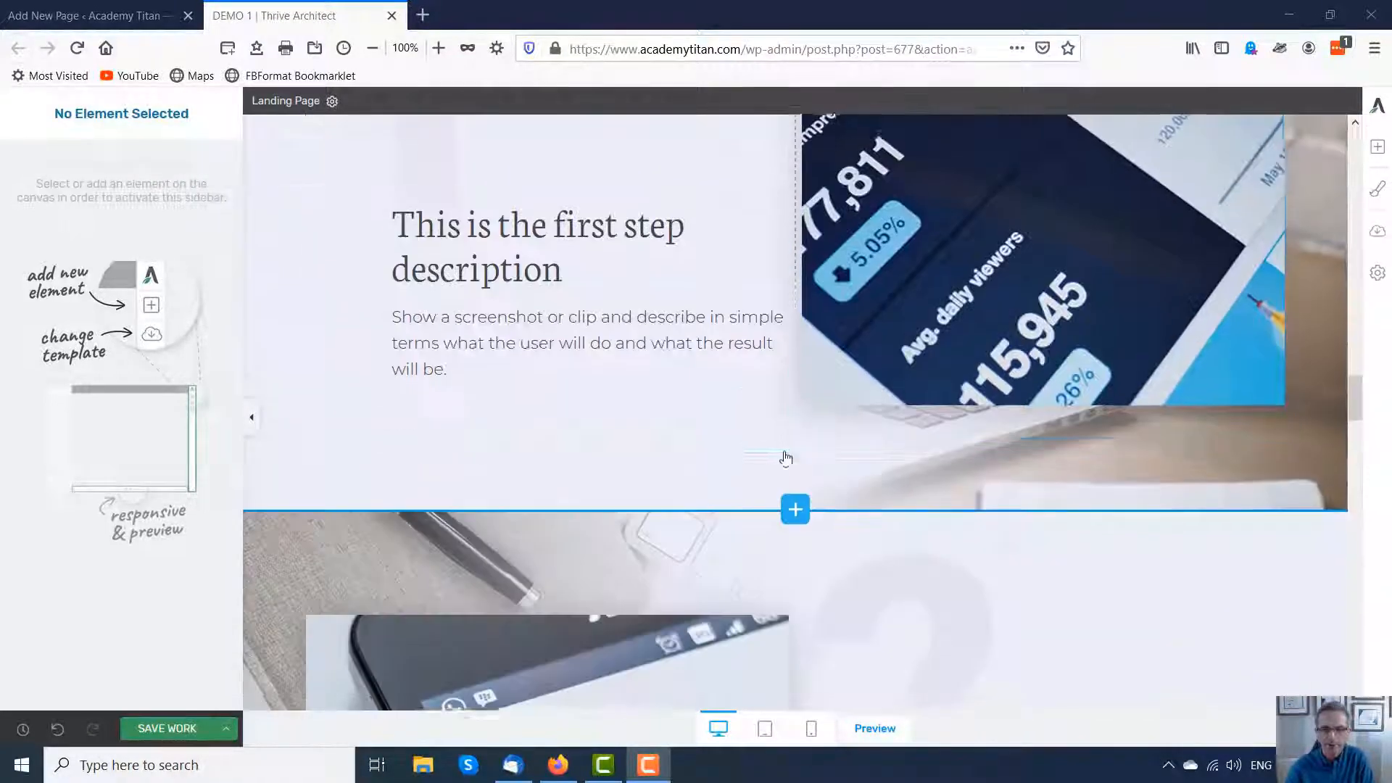
scroll(790, 468, down, 8)
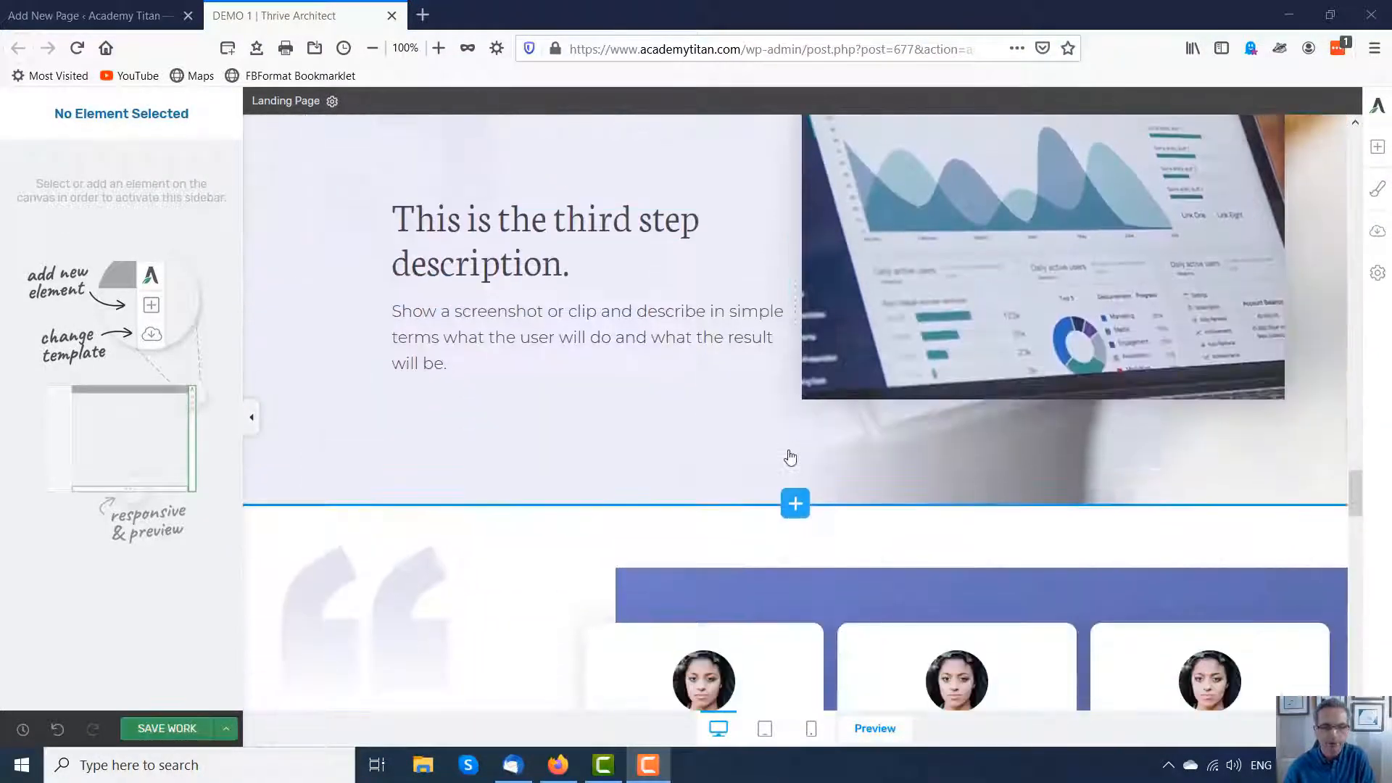
scroll(794, 446, up, 6)
scroll(783, 424, down, 15)
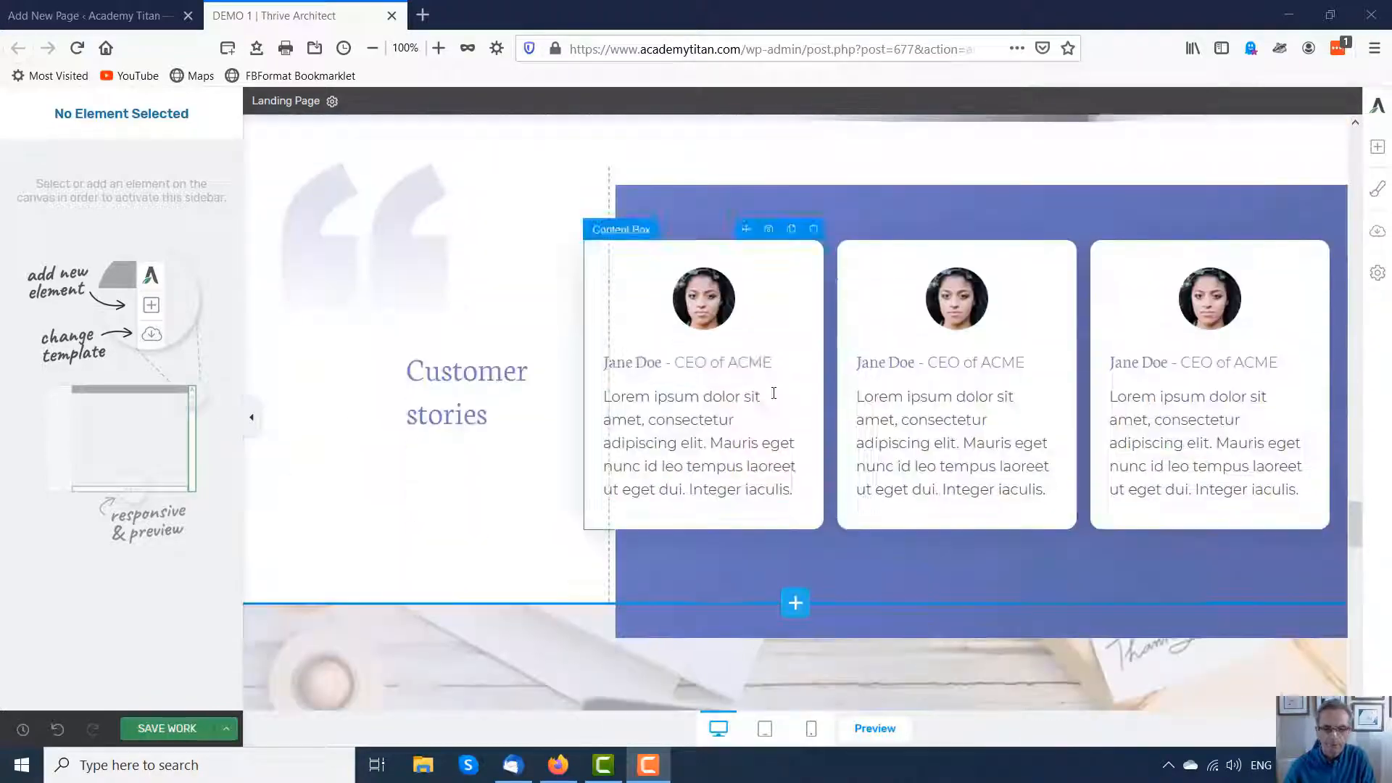
scroll(819, 421, up, 20)
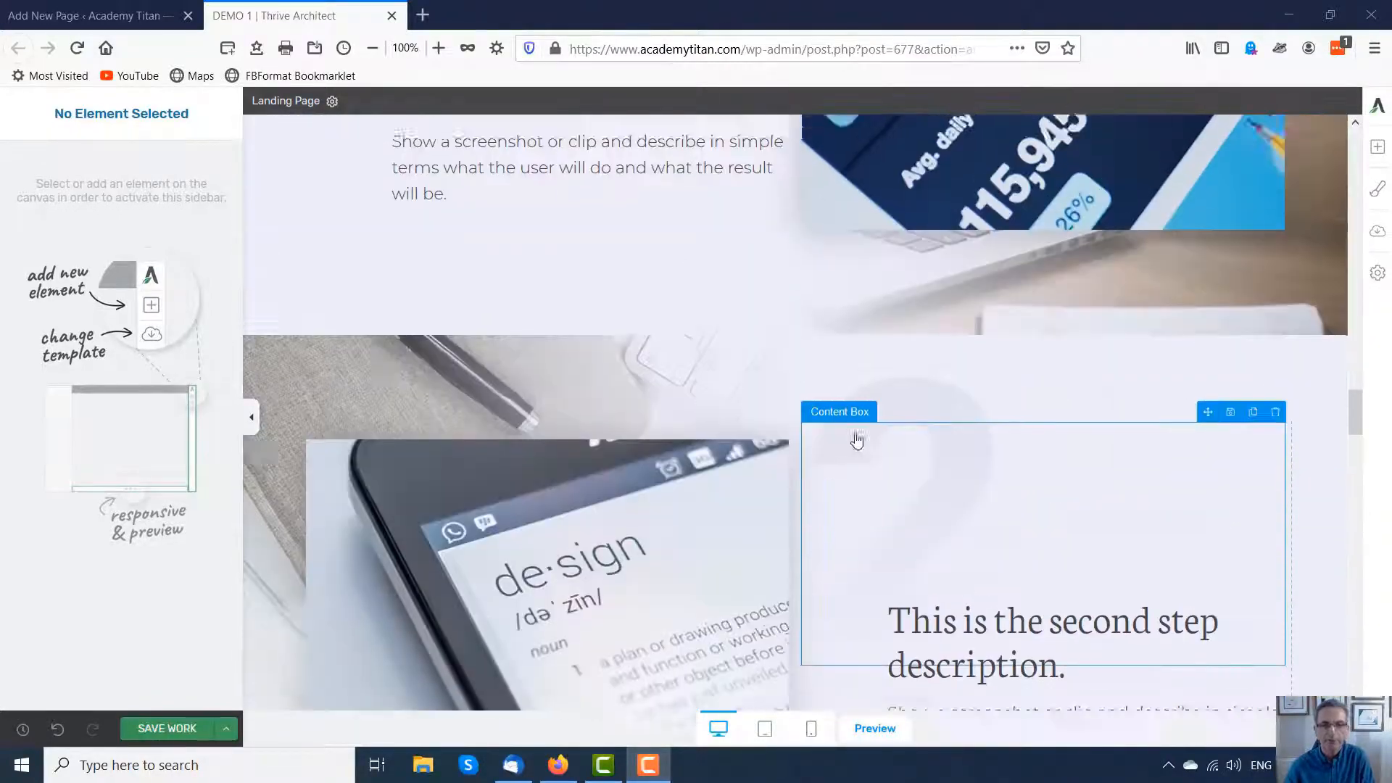
scroll(907, 406, up, 20)
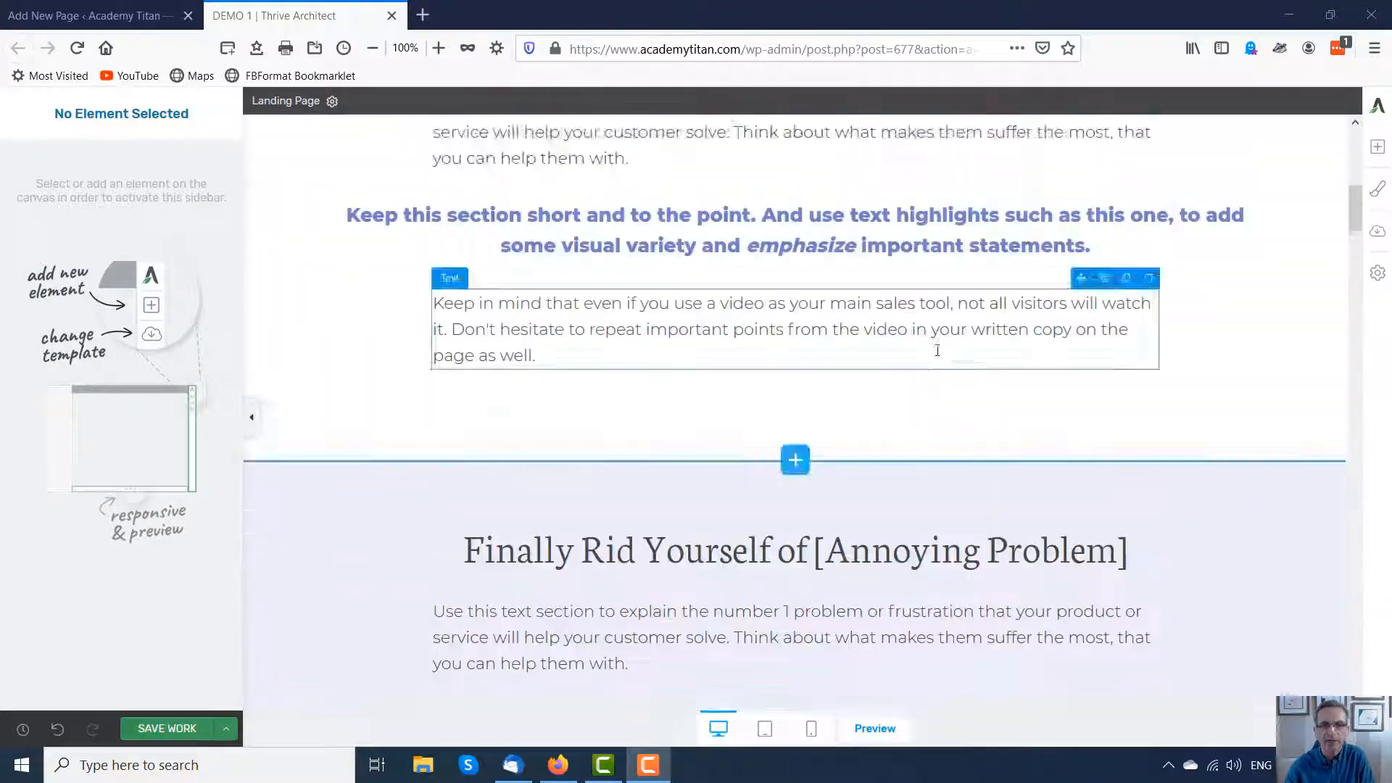
Step: Insert the three-portrait testimonials page block from the Not PS Smart set below the first text section
scroll(943, 366, up, 3)
scroll(849, 499, down, 8)
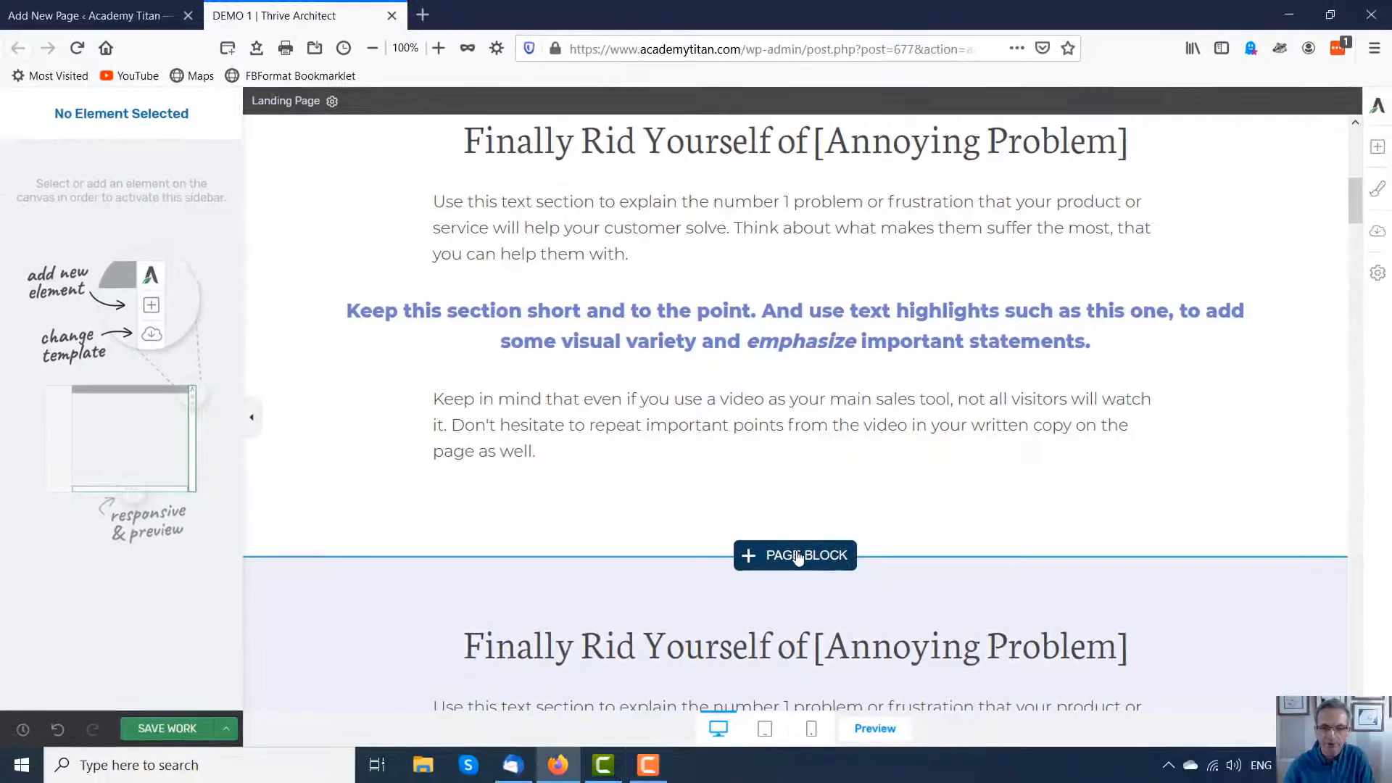
click(798, 557)
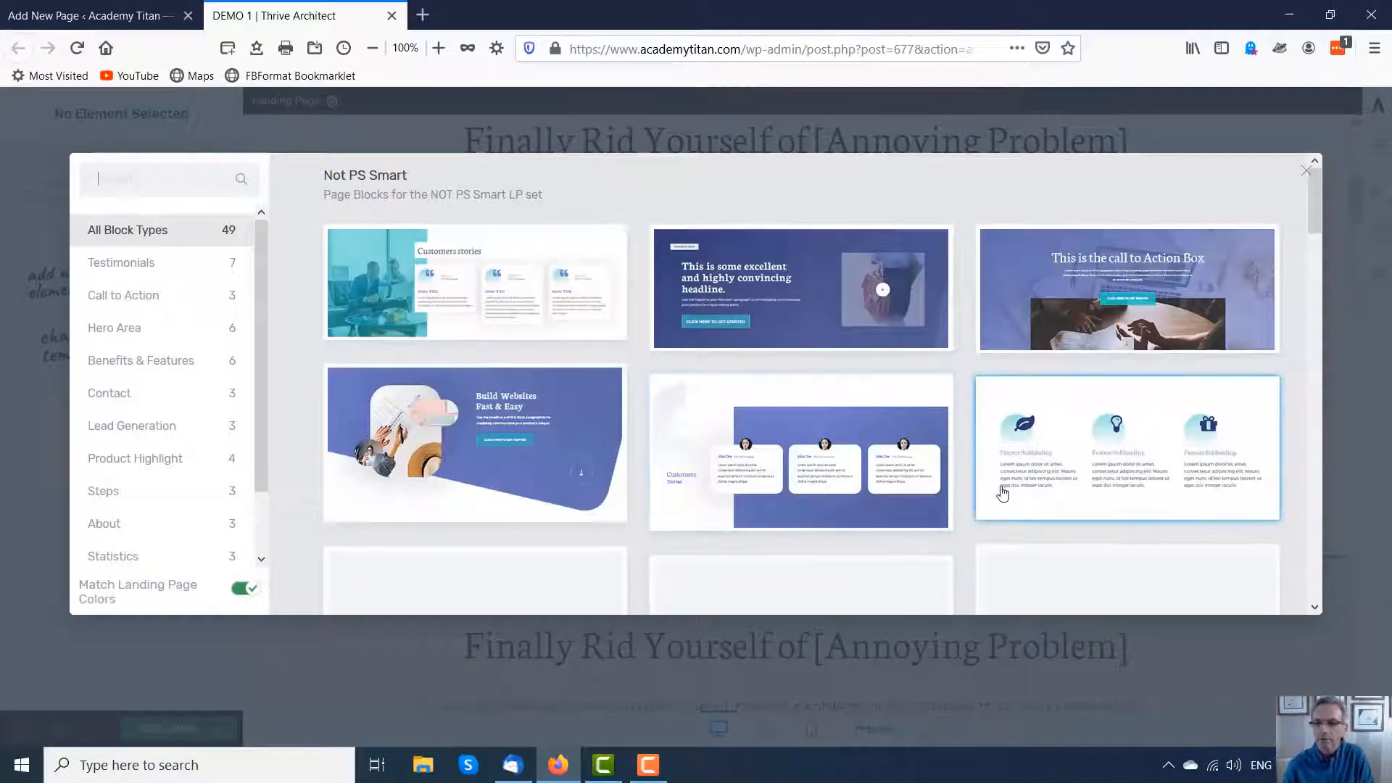
scroll(1000, 488, down, 4)
scroll(732, 417, down, 2)
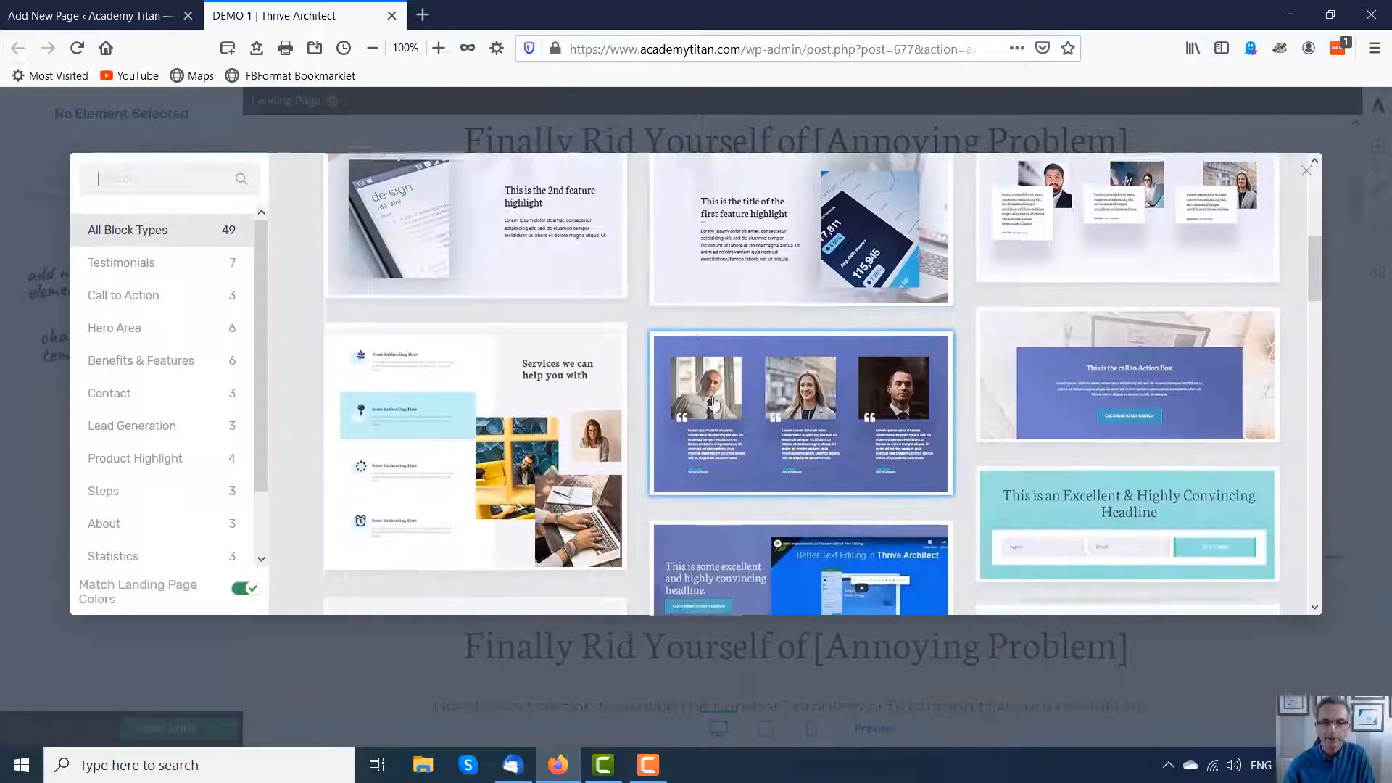
click(794, 397)
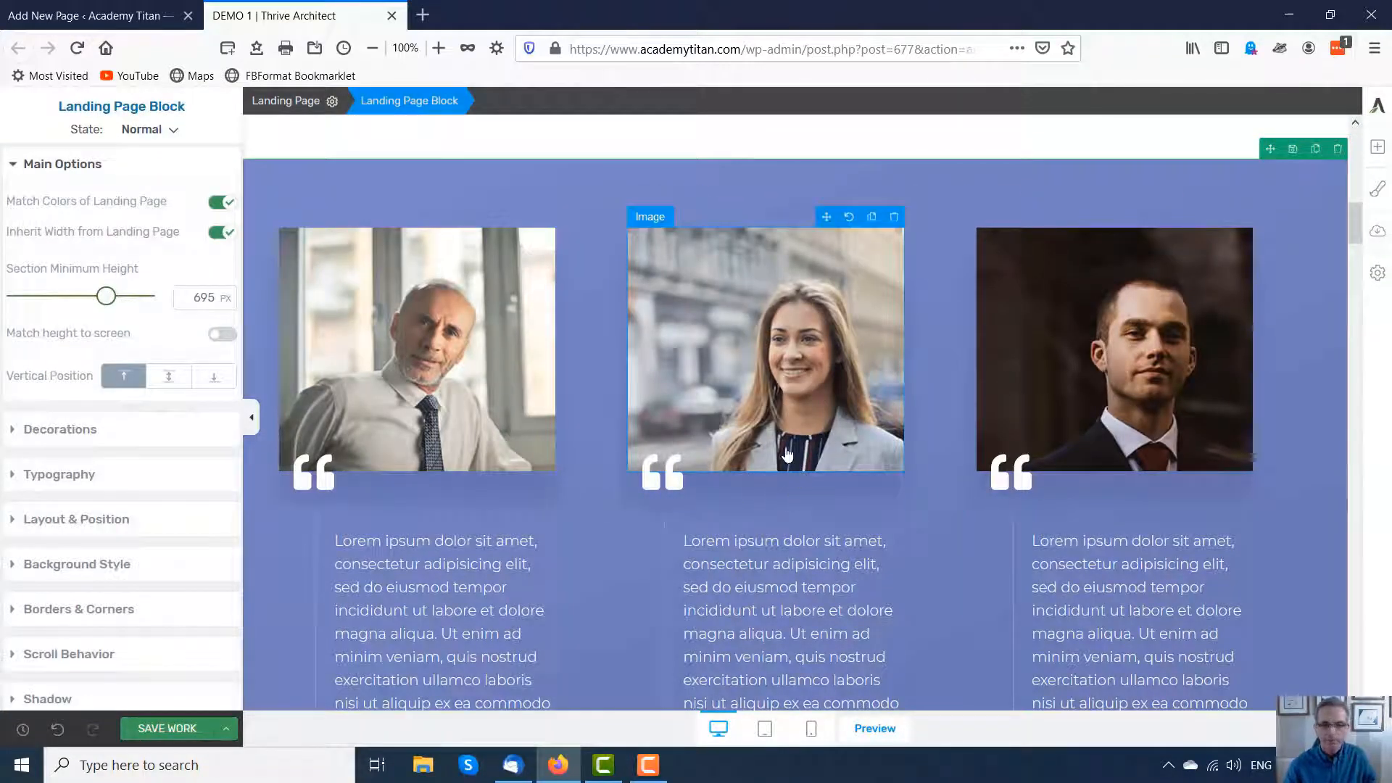
Step: Scroll through the page to review the inserted testimonials block among the other sections
scroll(761, 488, down, 4)
scroll(824, 554, down, 4)
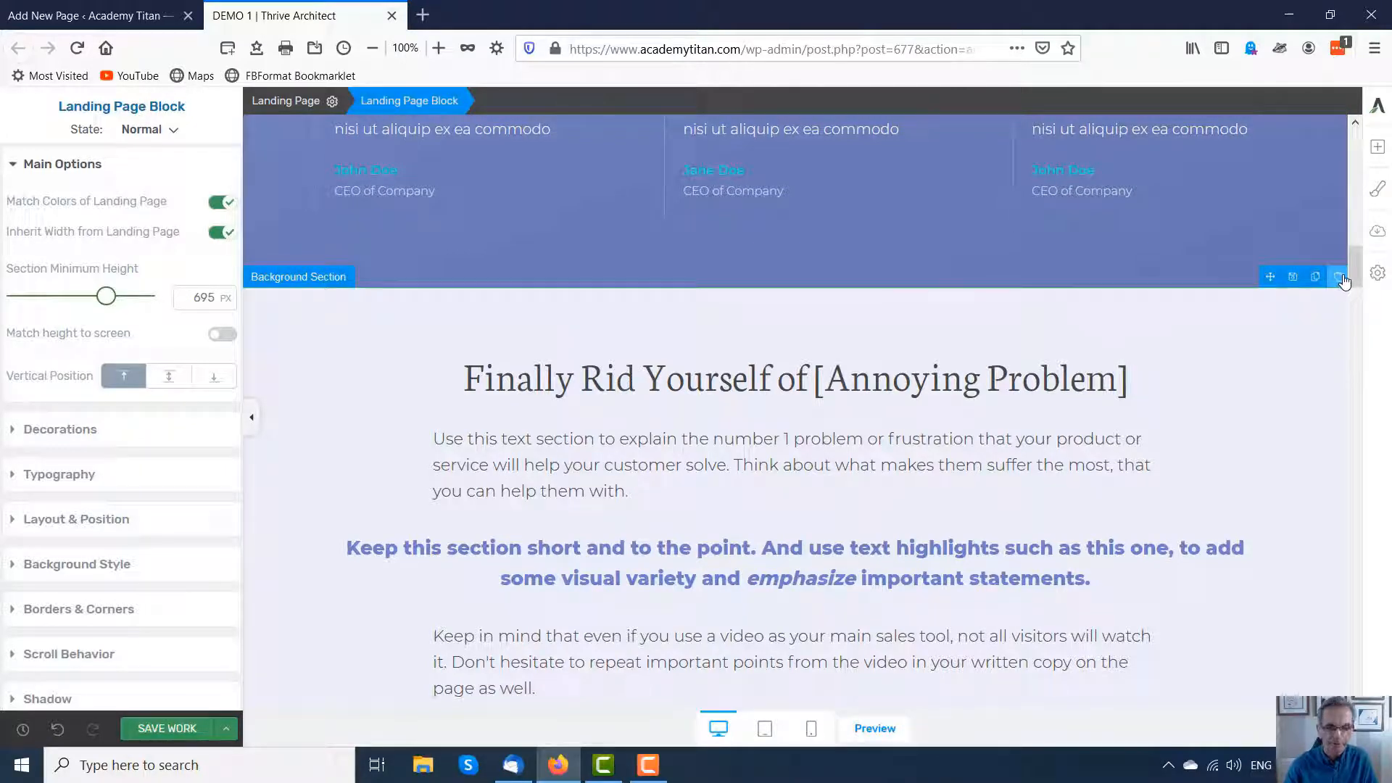
scroll(776, 512, up, 6)
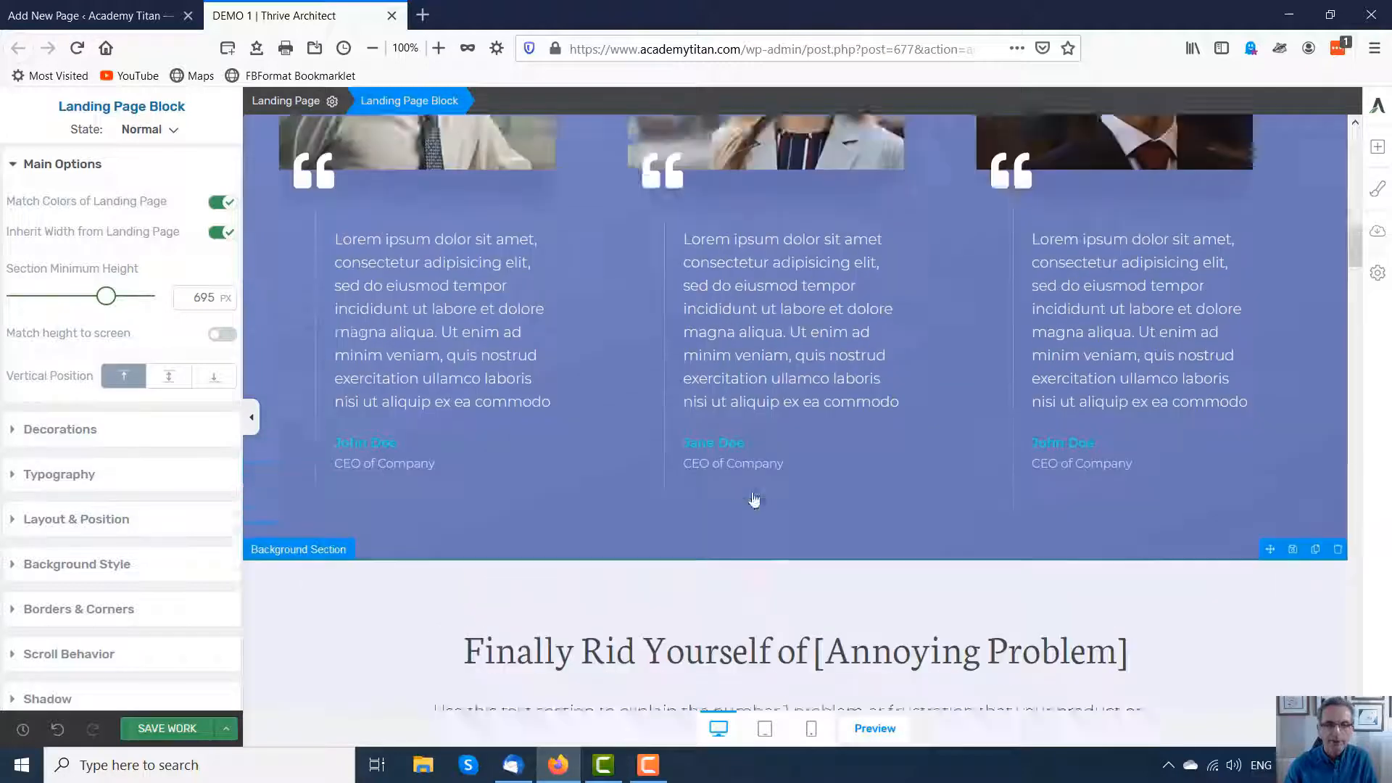
scroll(611, 626, up, 1)
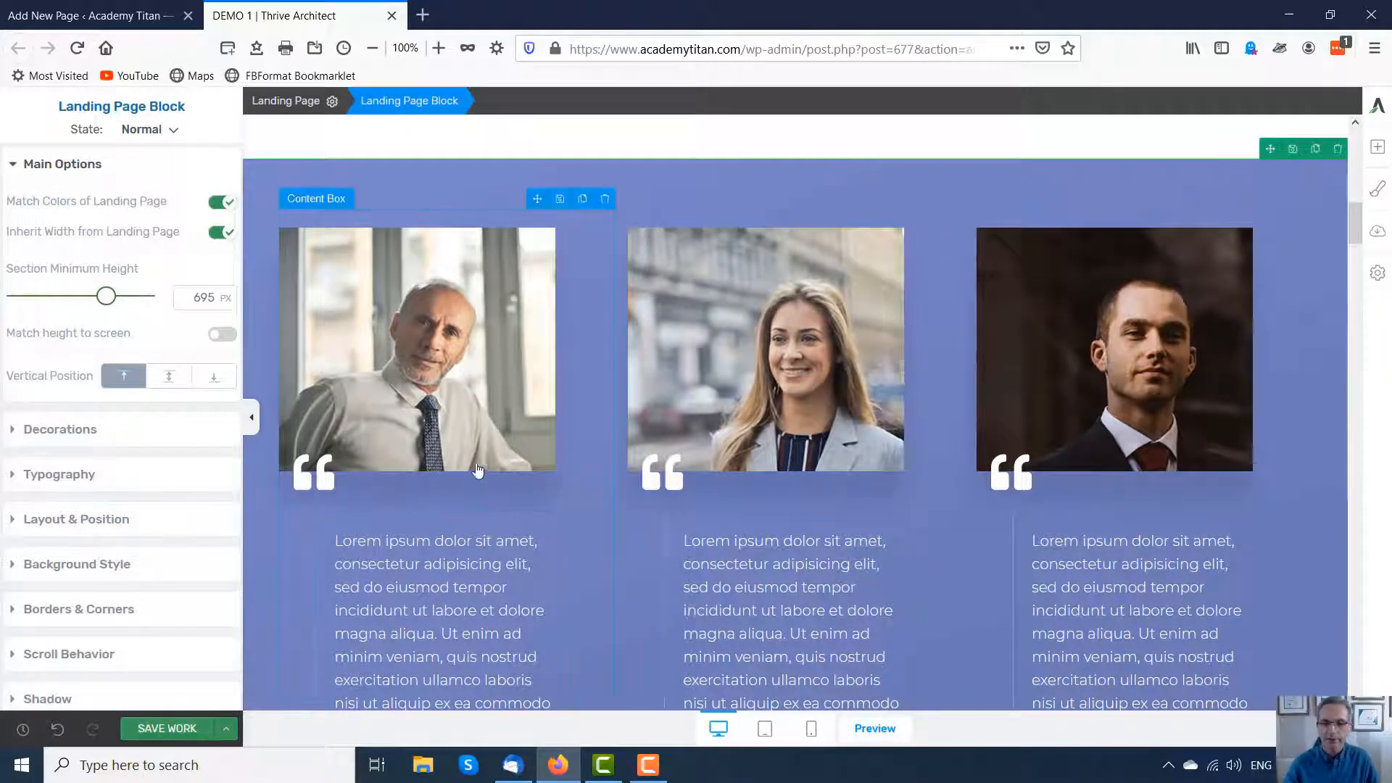
scroll(758, 493, up, 3)
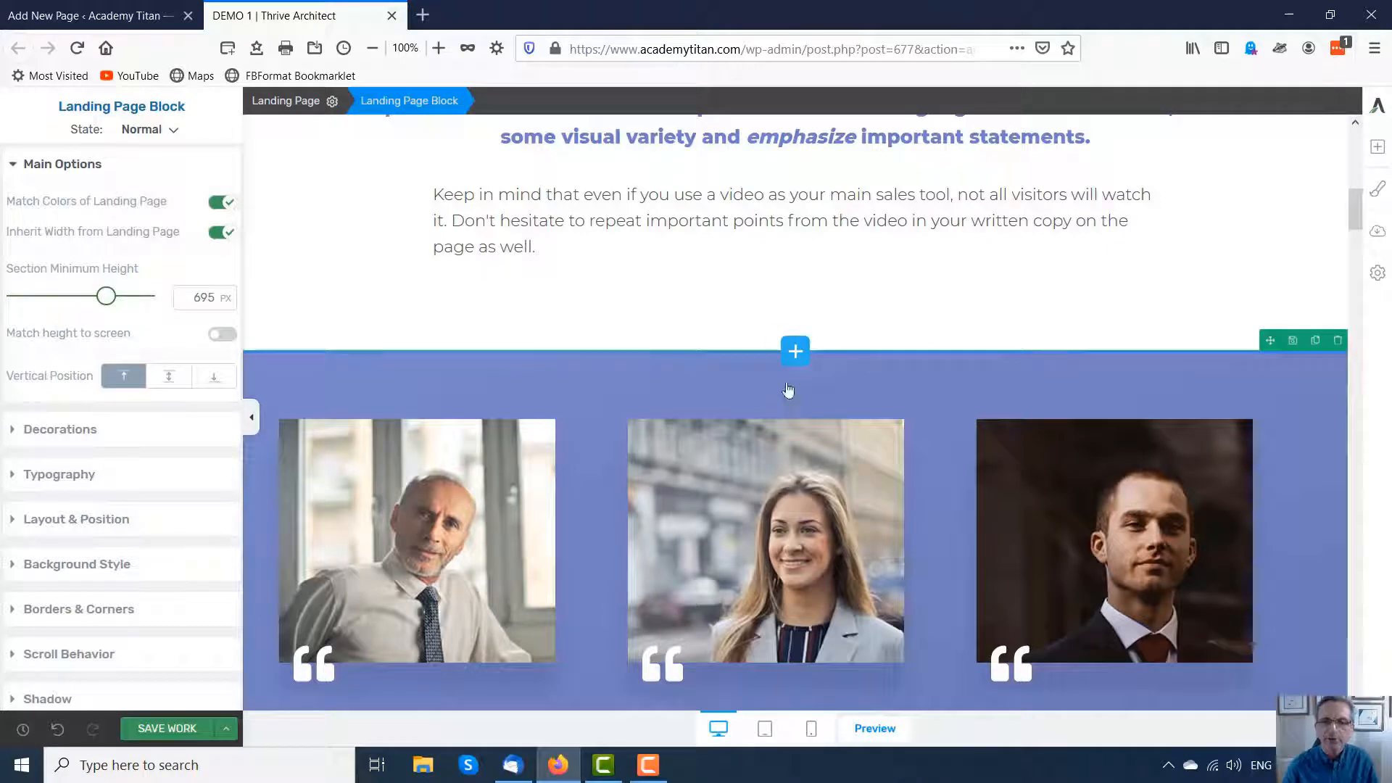
scroll(718, 399, down, 4)
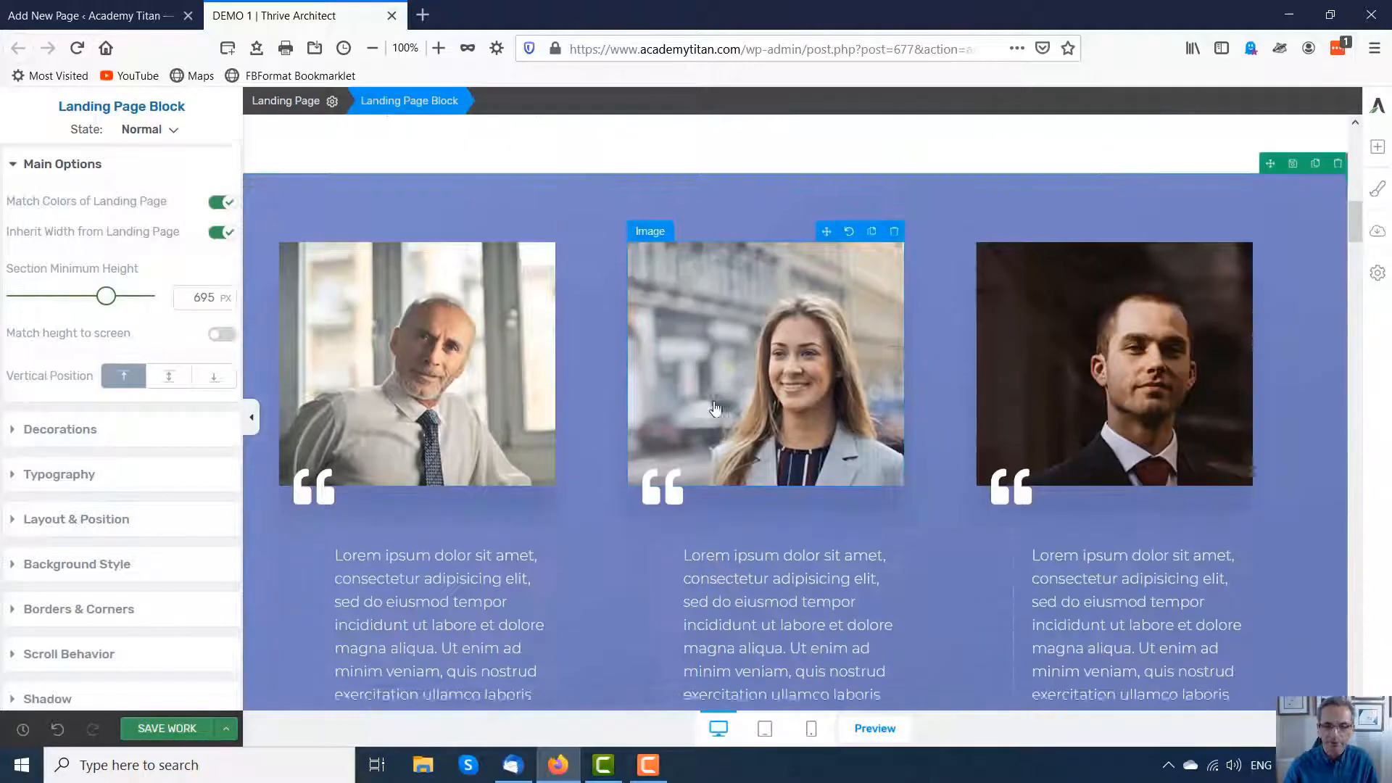
scroll(725, 444, down, 6)
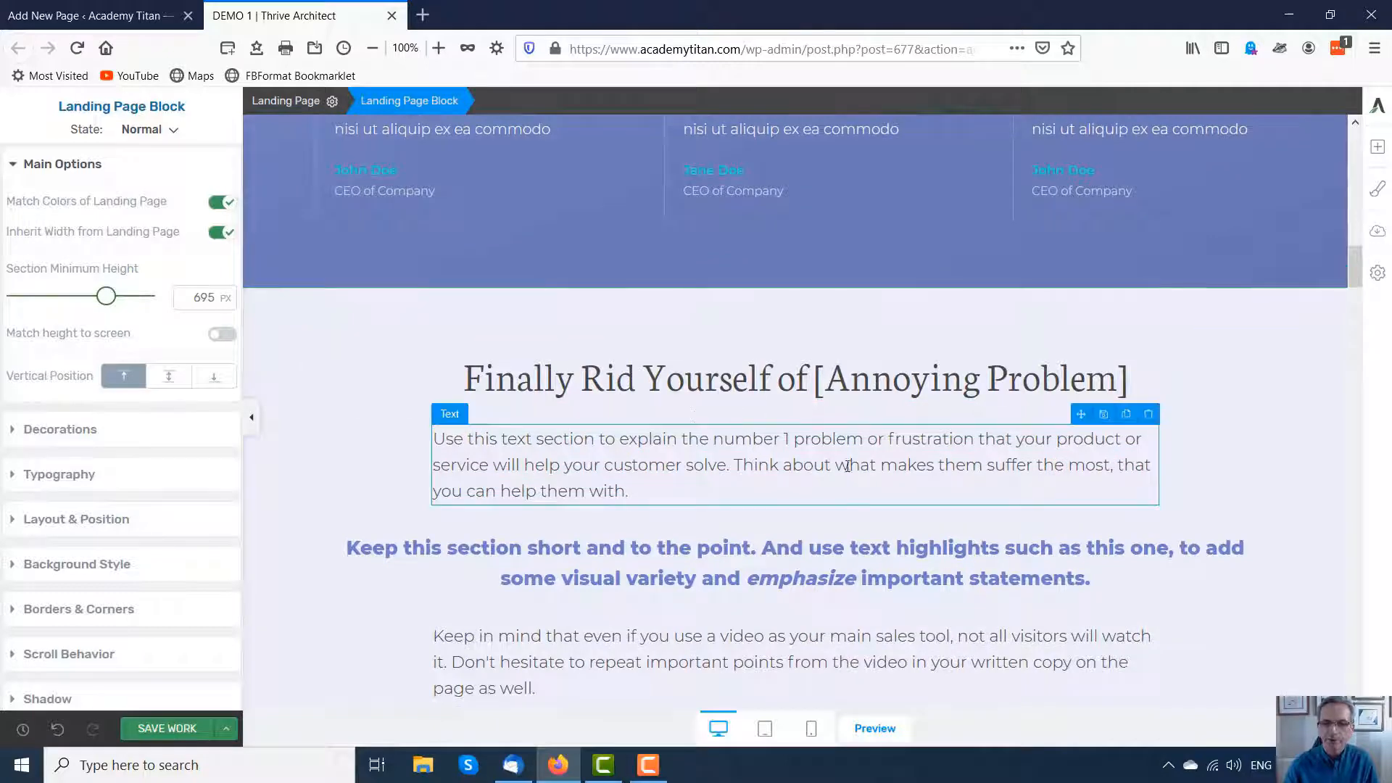
scroll(839, 421, down, 9)
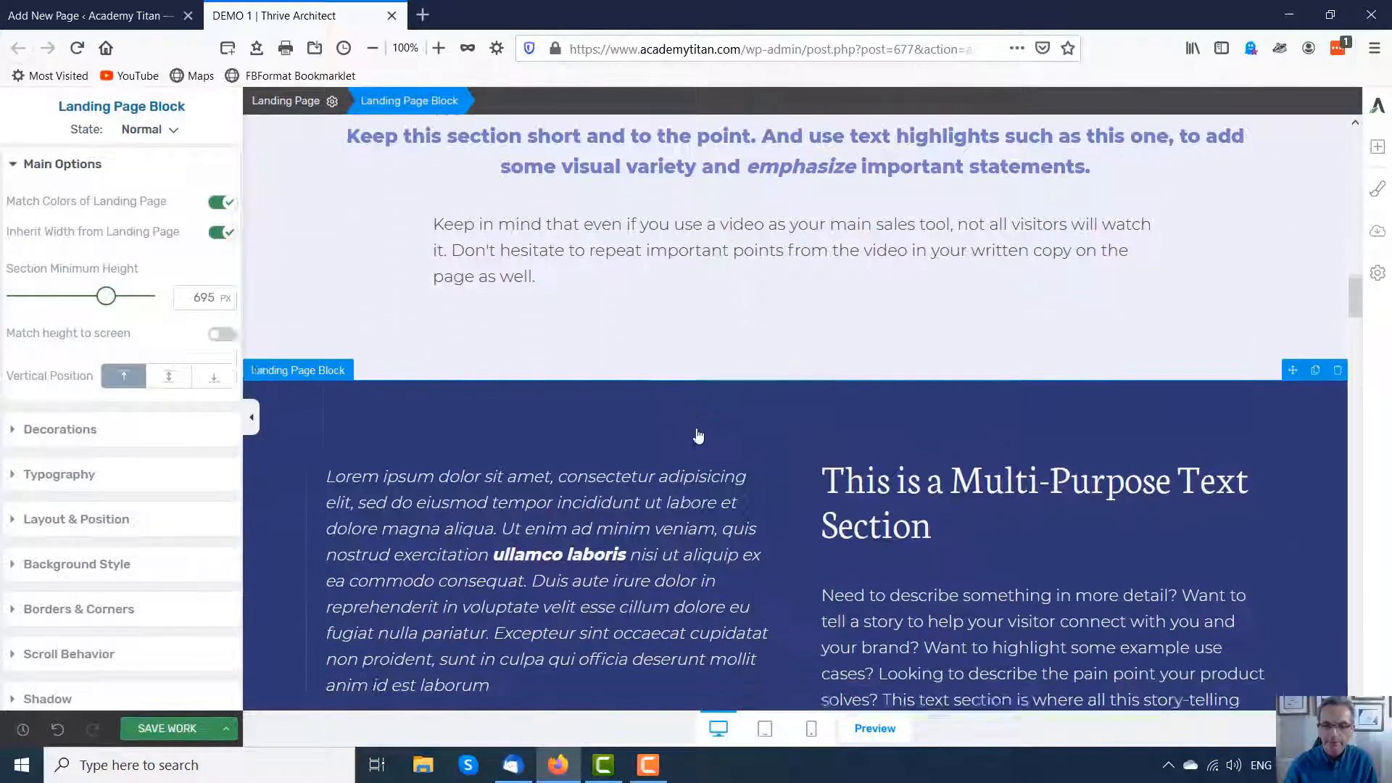
scroll(712, 444, down, 2)
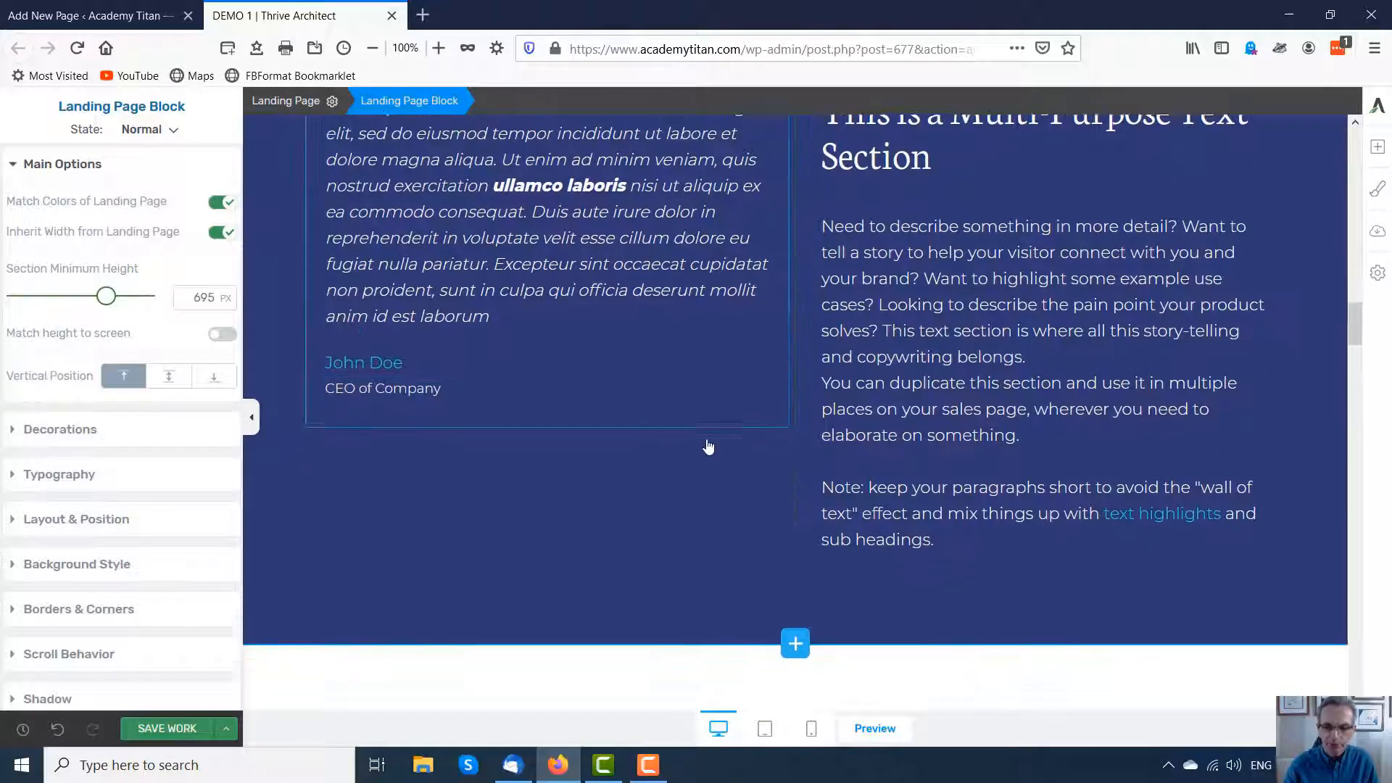
scroll(632, 434, down, 3)
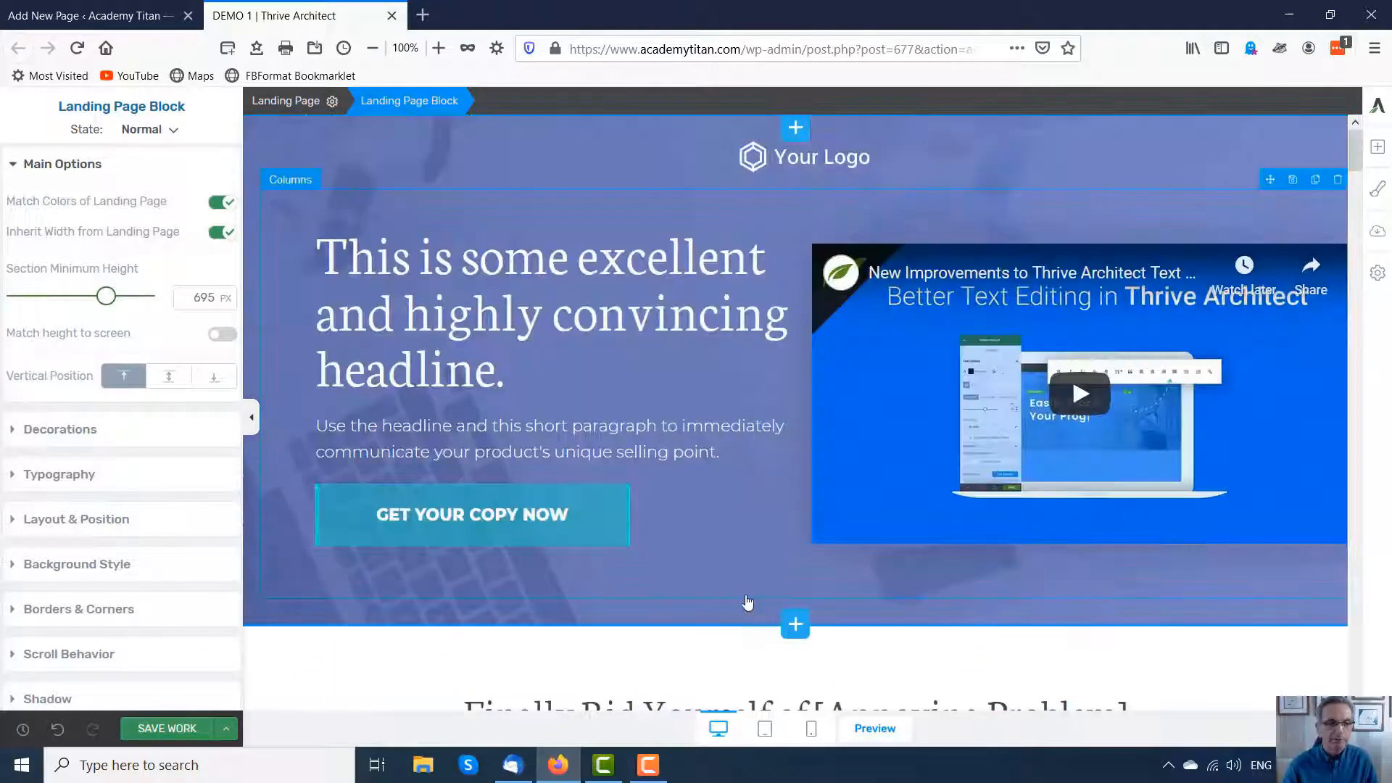
scroll(761, 578, down, 3)
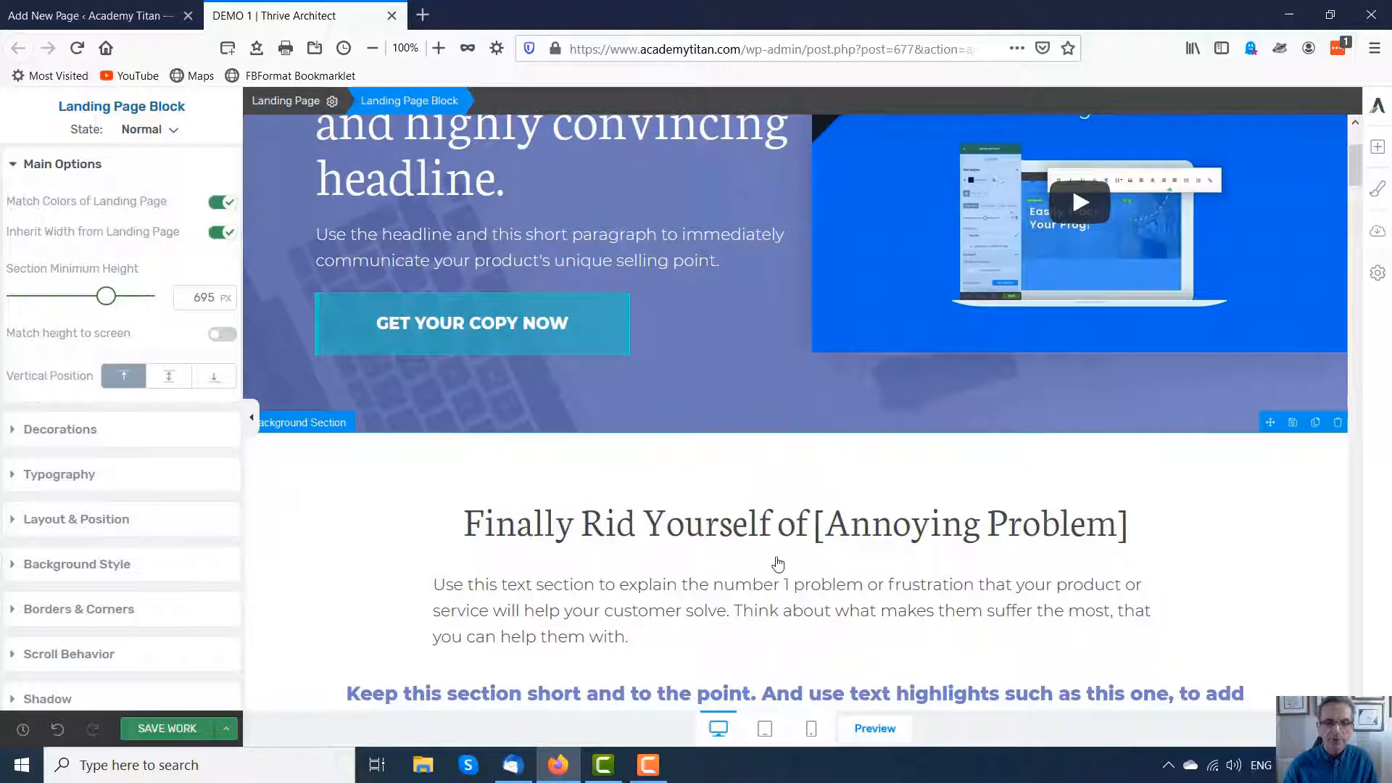